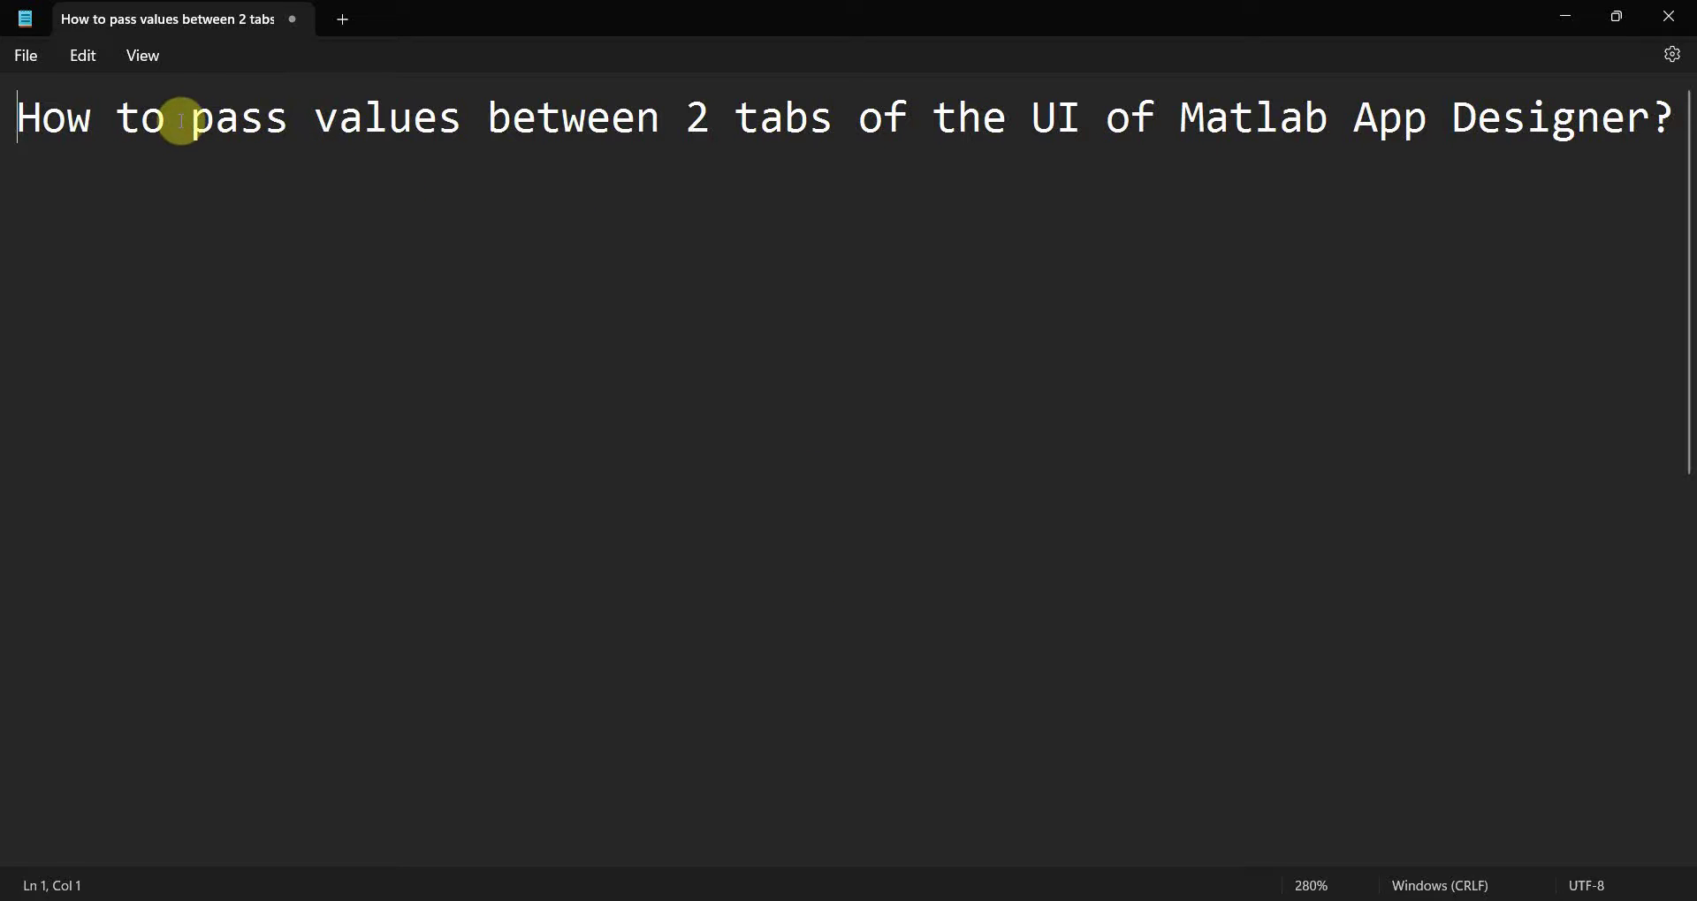
Create a new blank App Designer app.
left_click_drag(183, 118, 1429, 116)
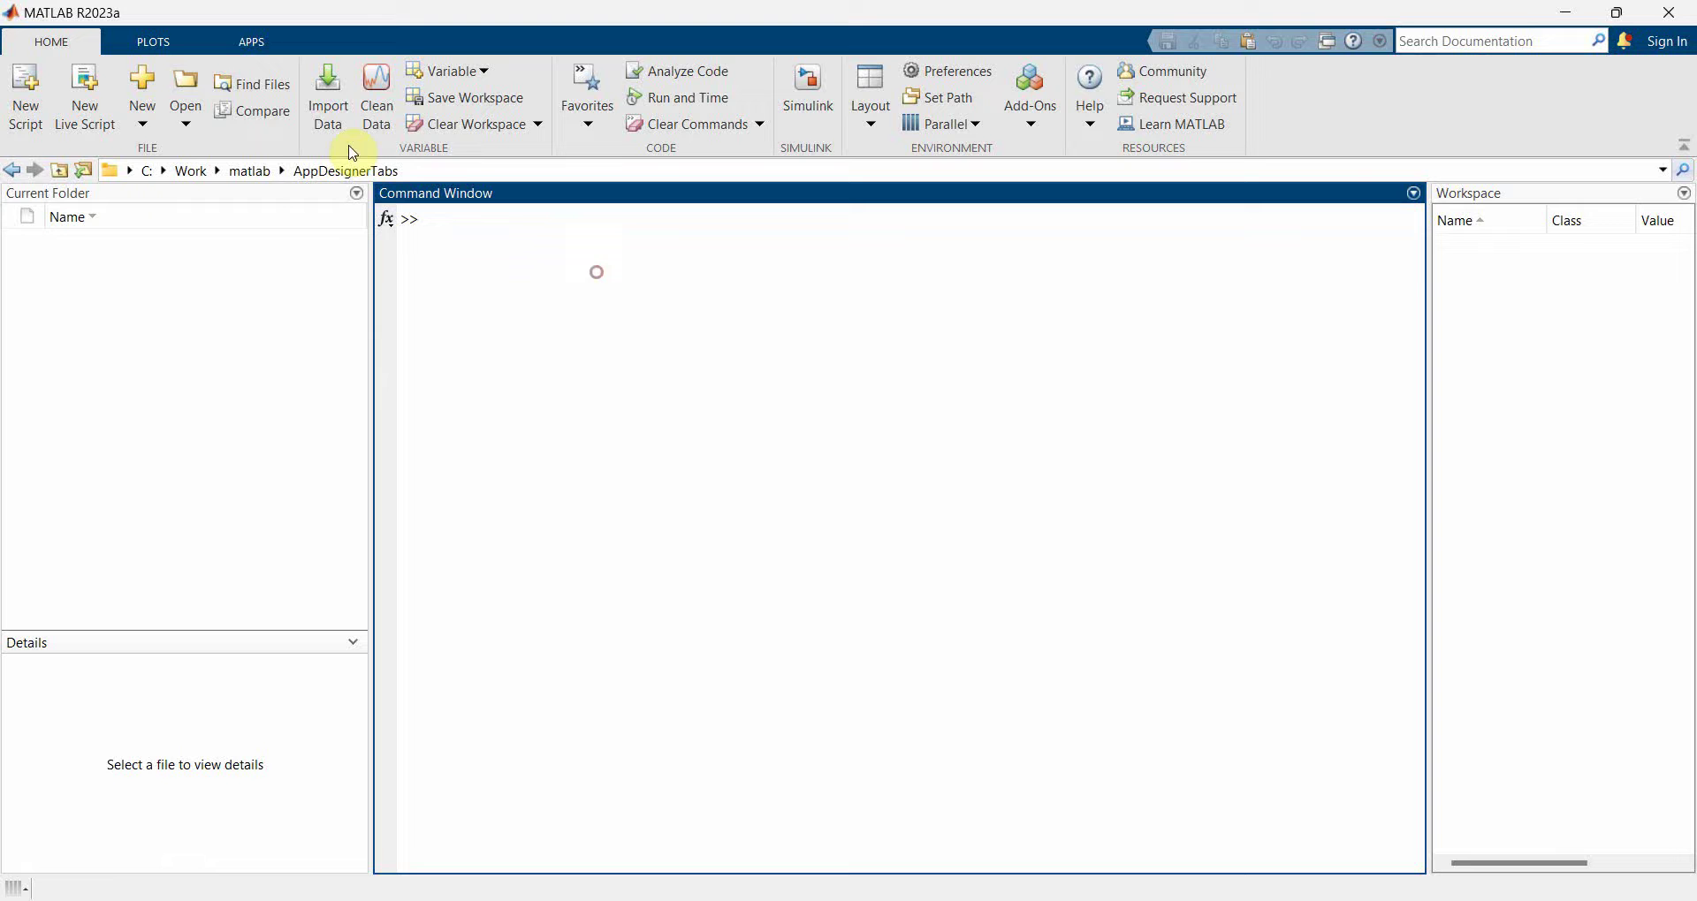
left_click(129, 129)
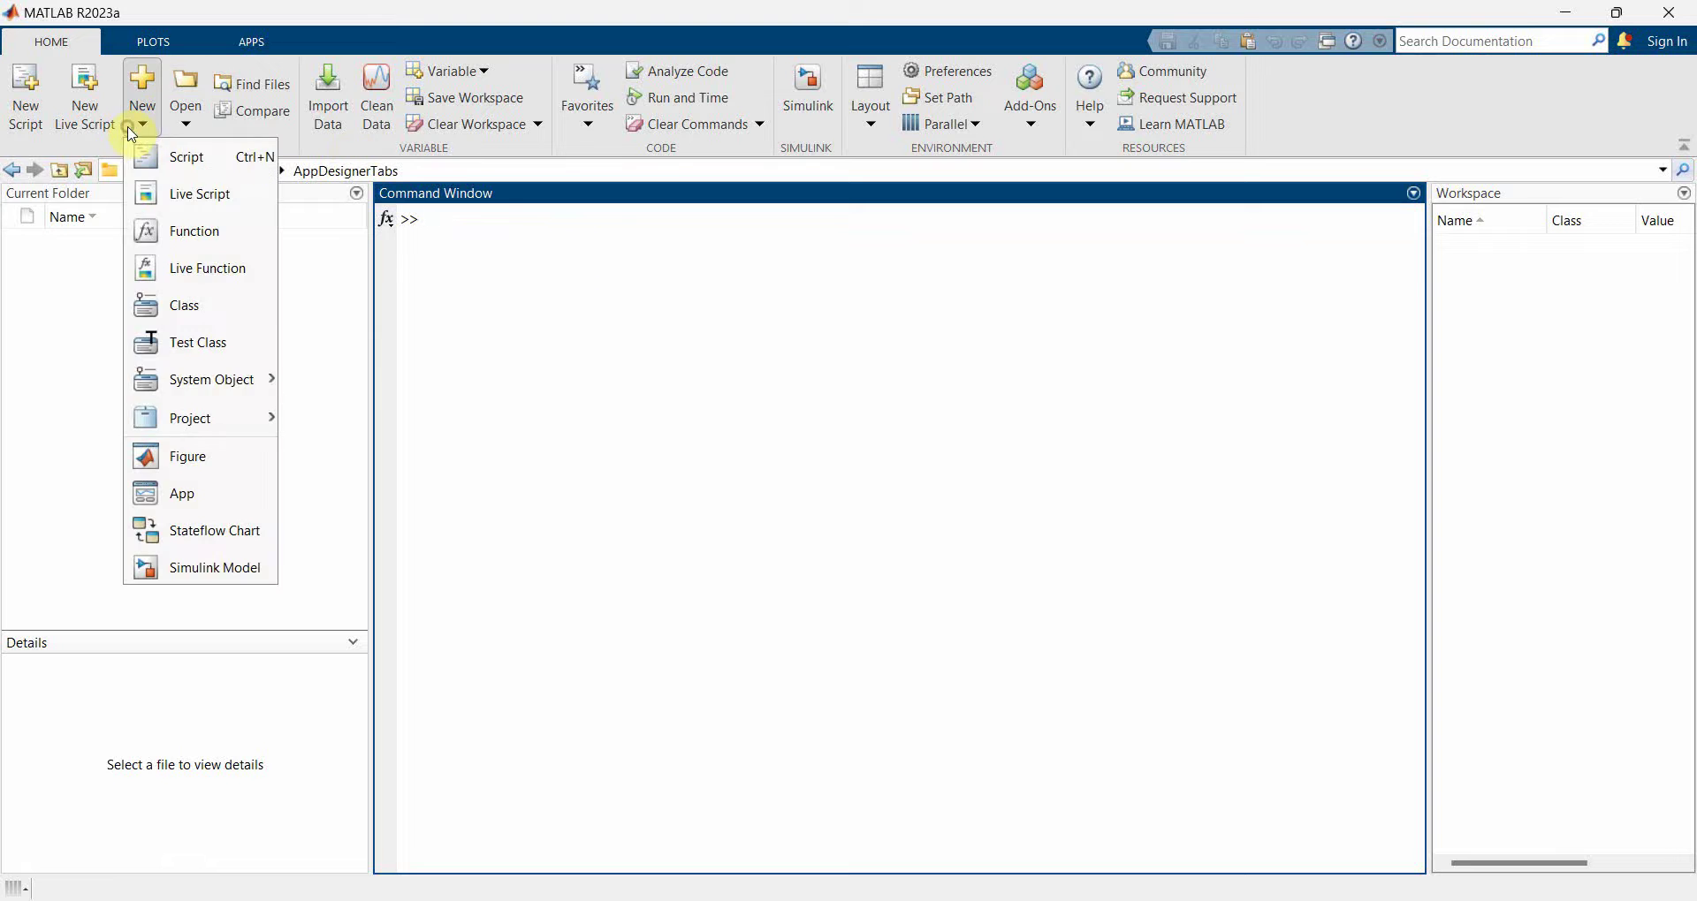
left_click(182, 498)
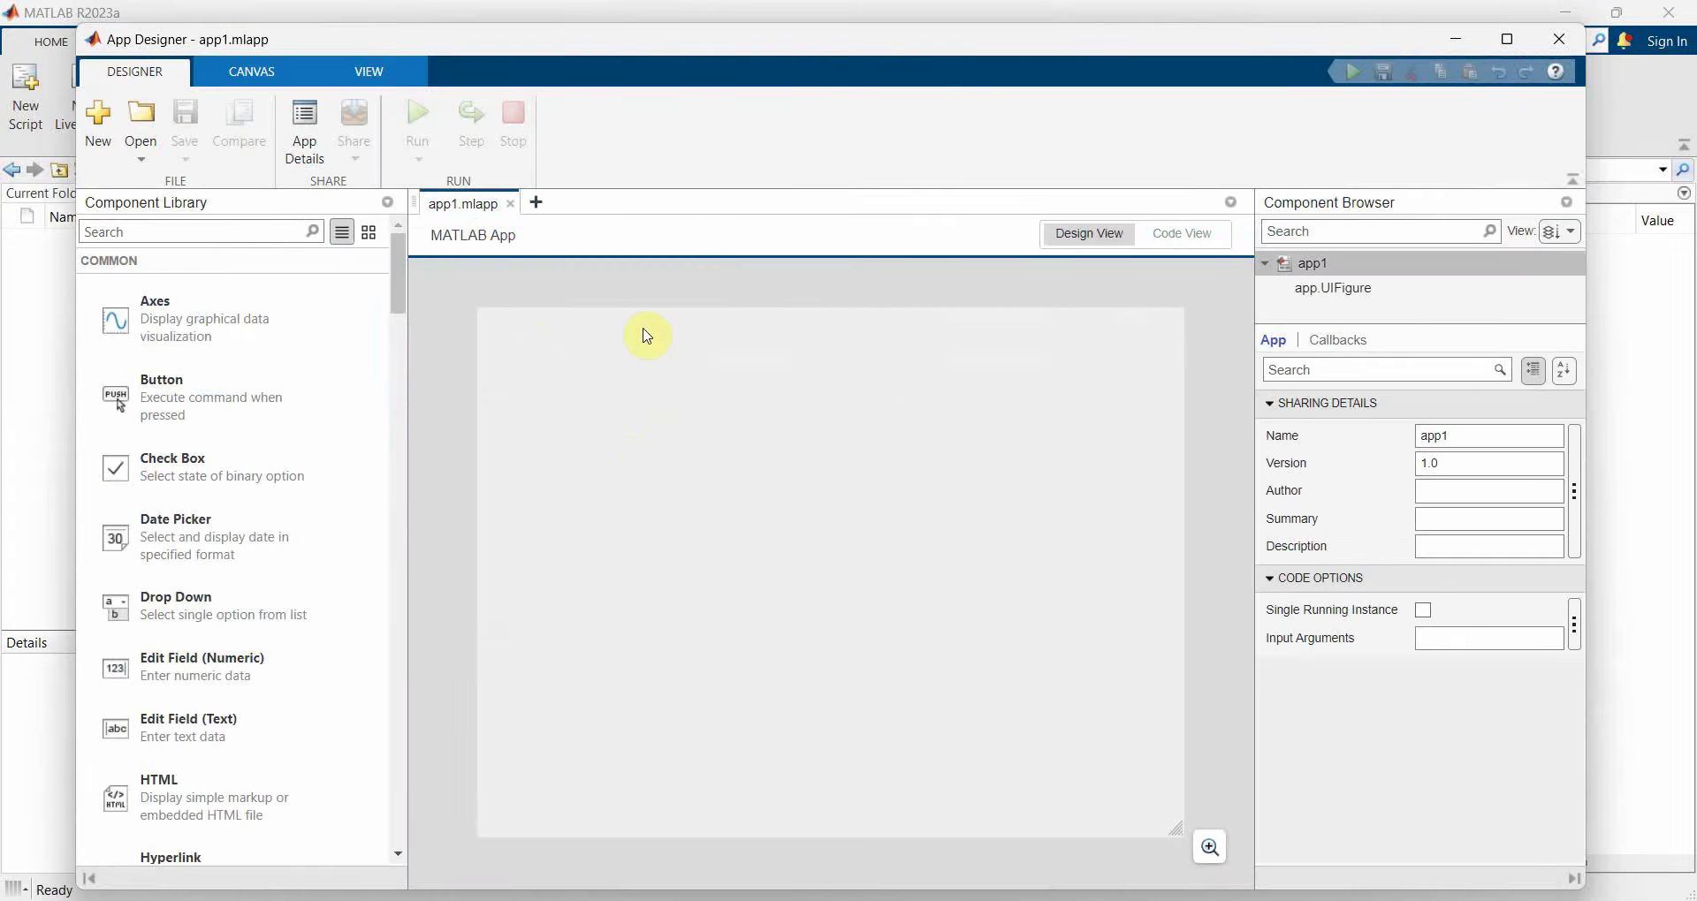
left_click_drag(815, 54, 807, 56)
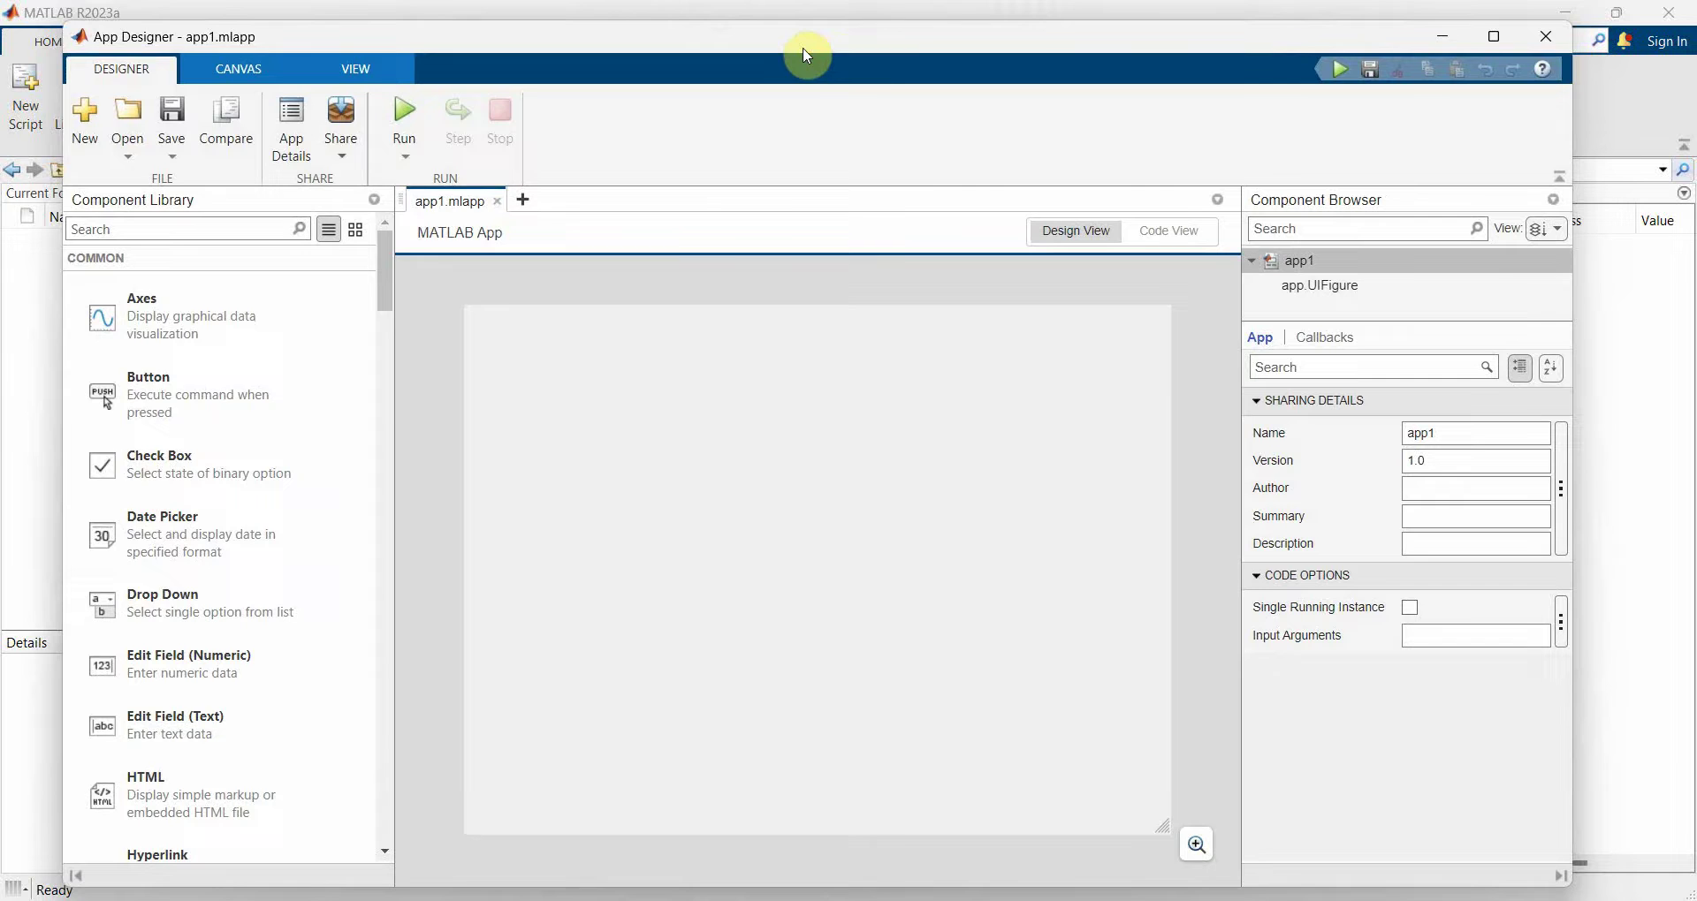
Save the app as TabsValuesAppDesigner.mlapp in the AppDesignerTabs folder.
key("ctrl+s")
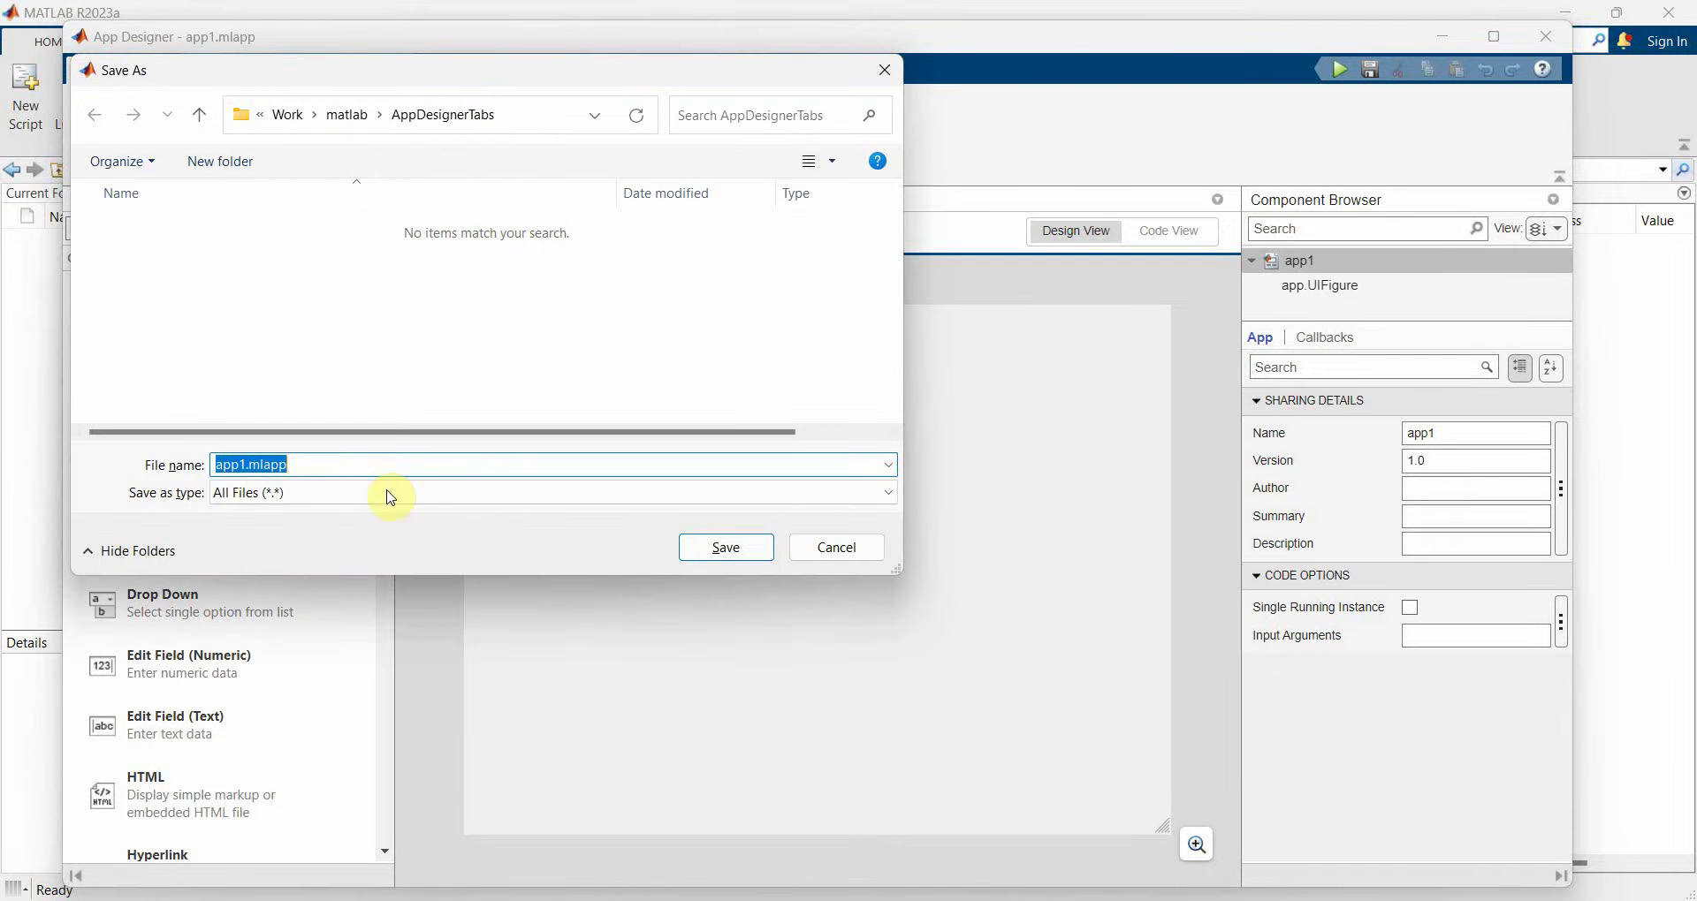
left_click(333, 459)
left_click(241, 461)
left_click_drag(244, 463, 174, 479)
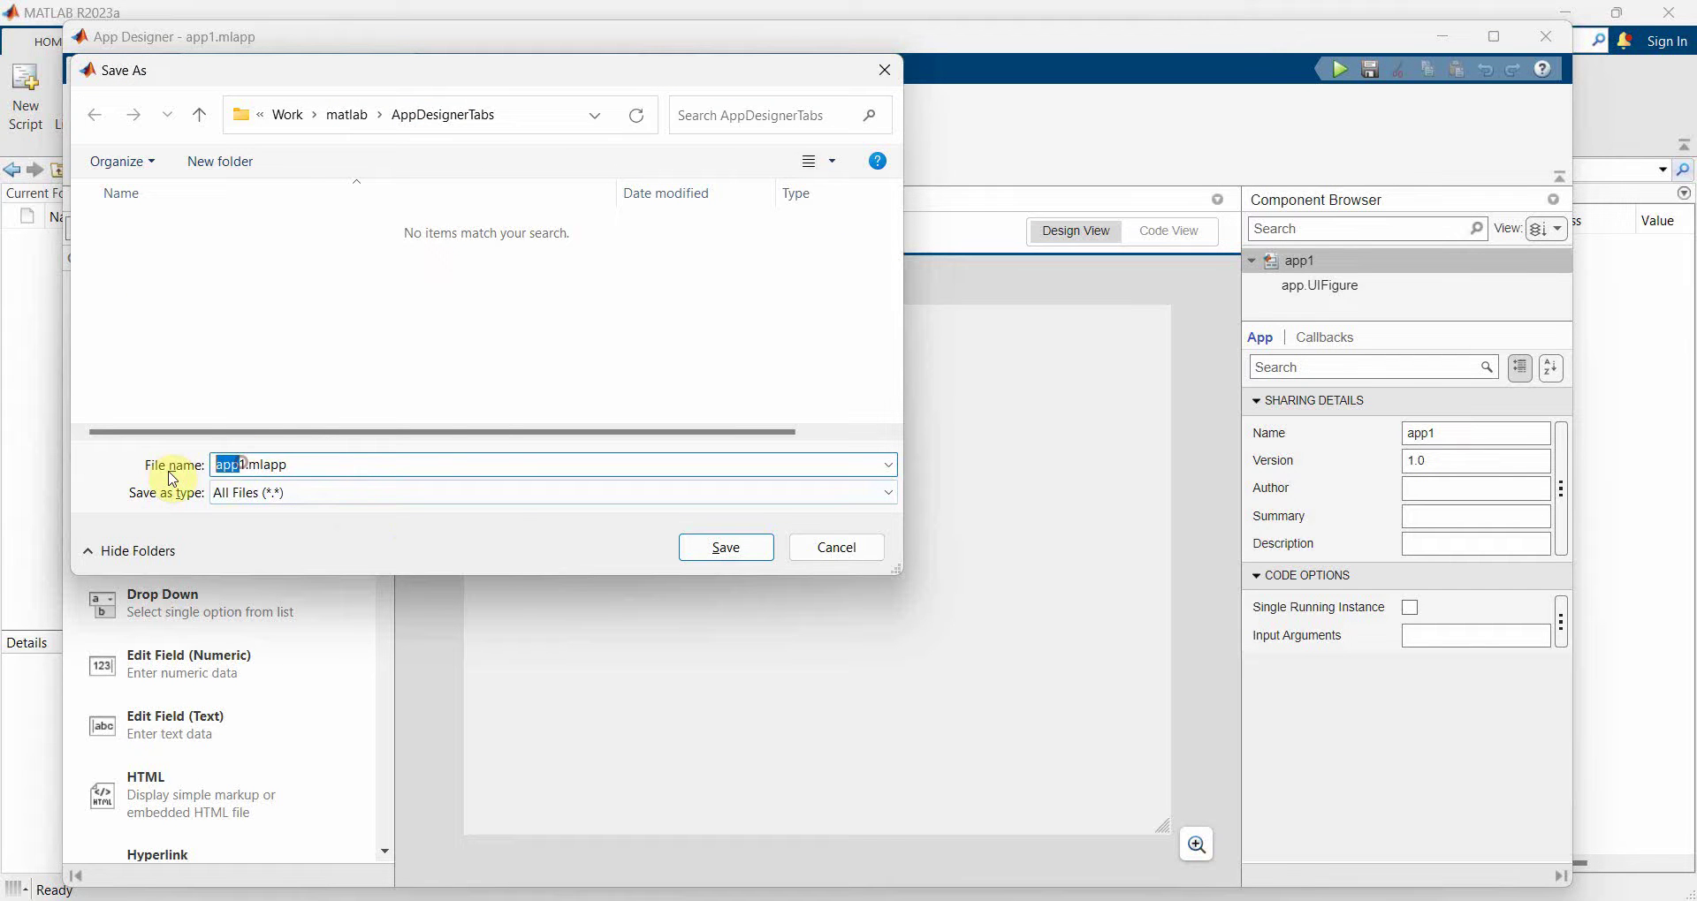
key("BackSpace")
type("TabsValuesAppDesigner")
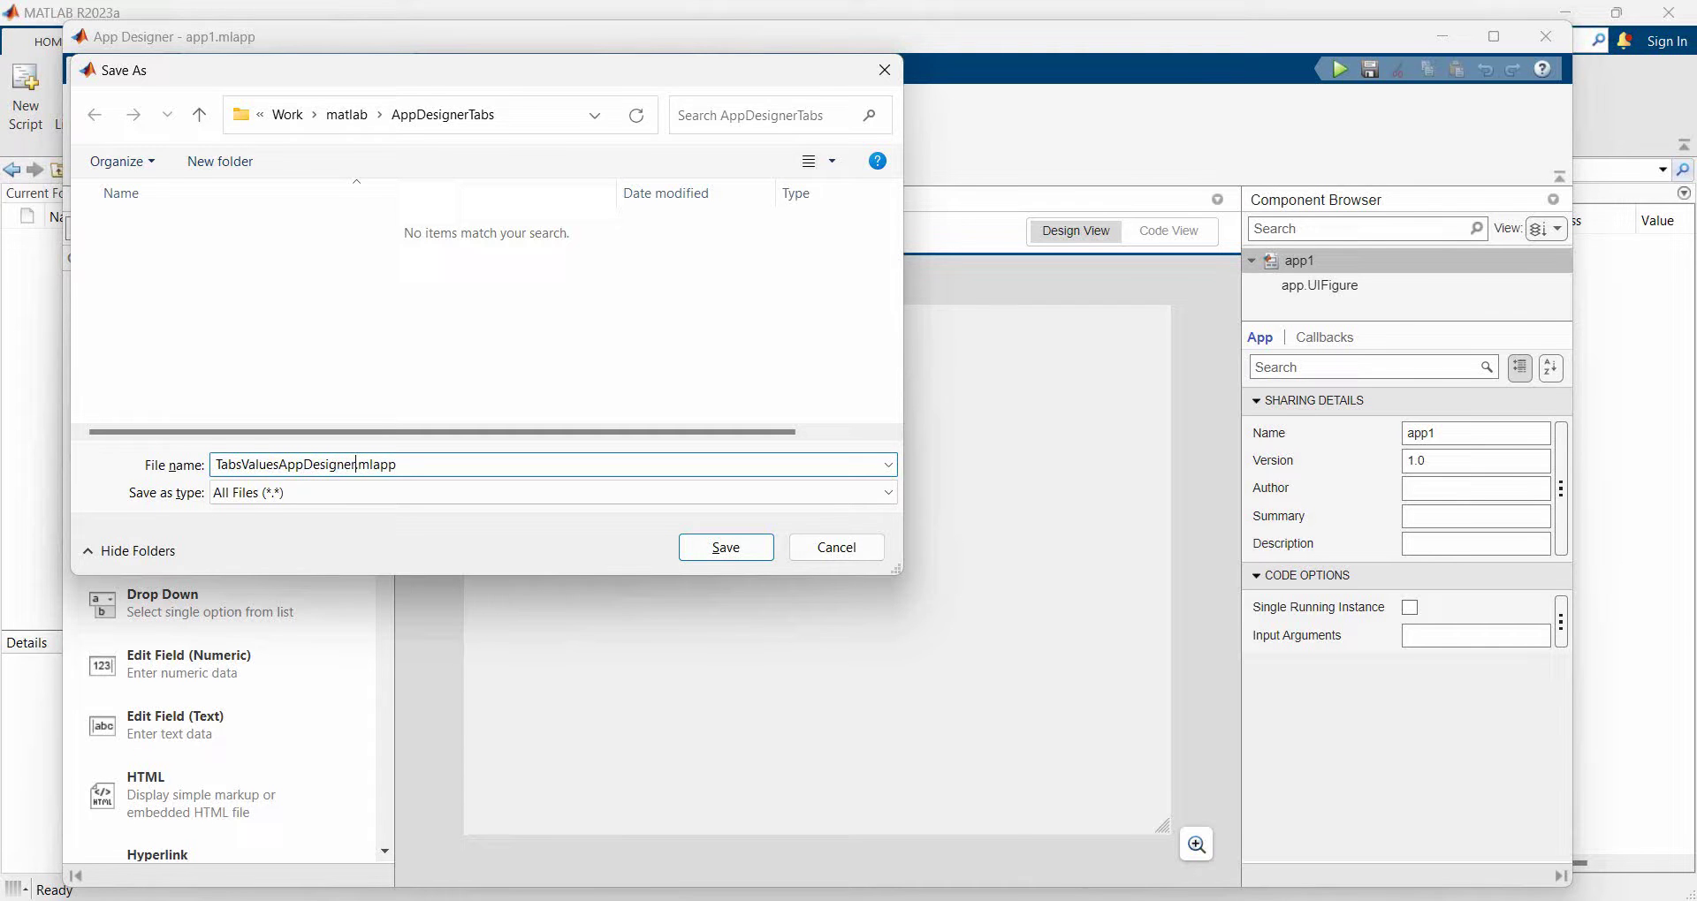
key("Return")
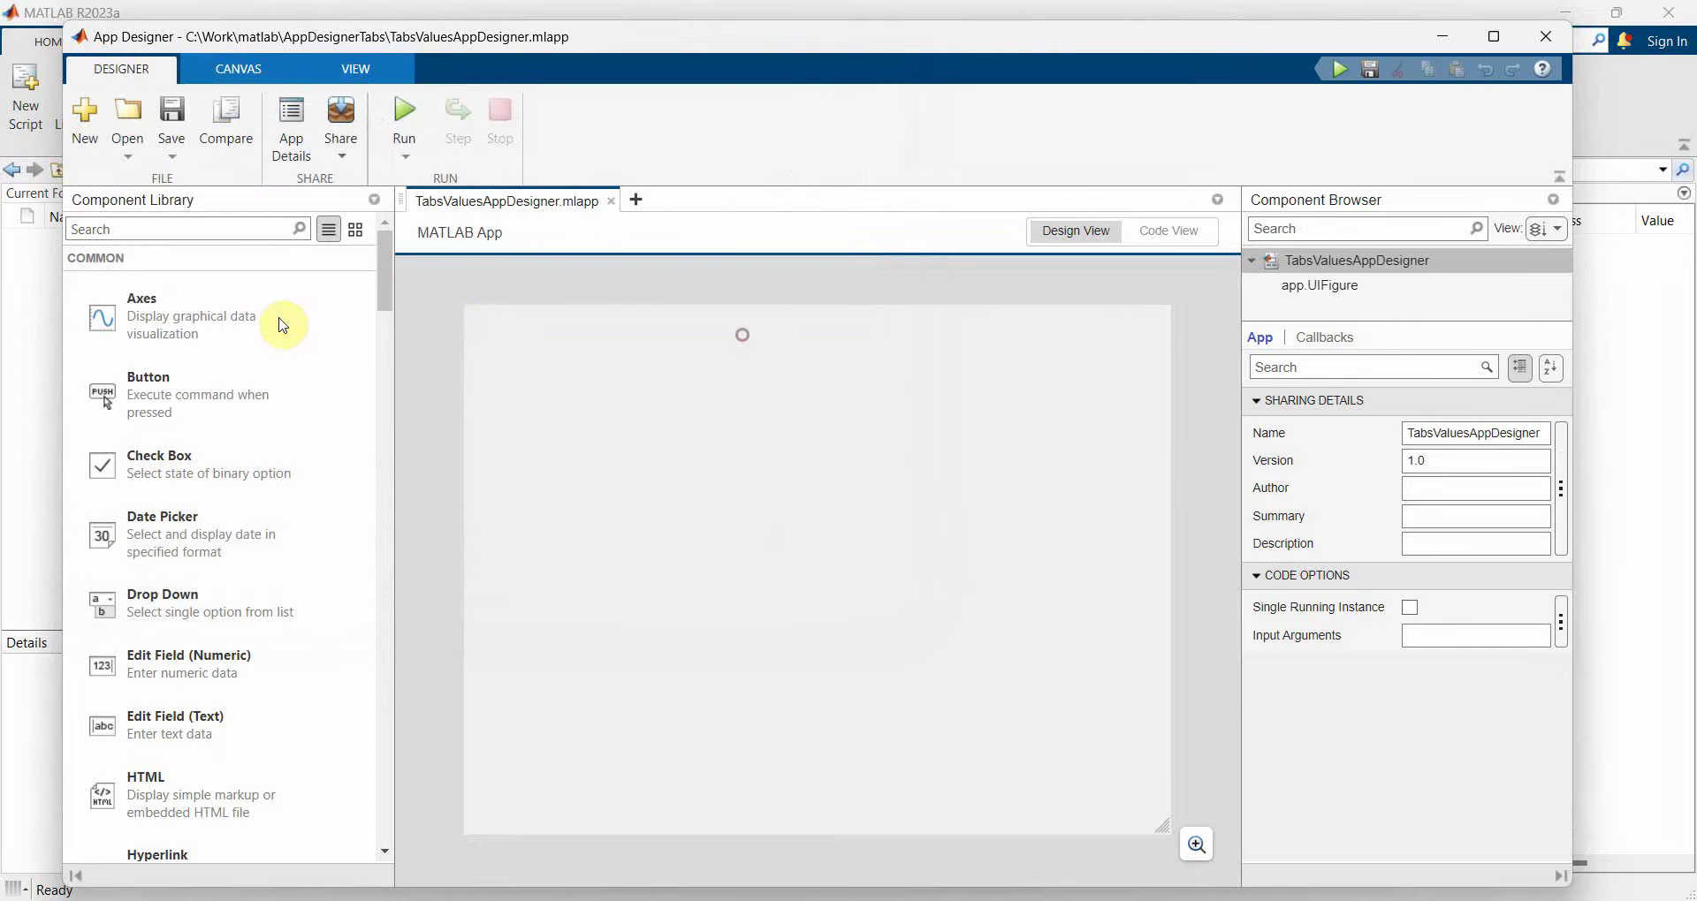
Add a Tab Group and stretch it to fill the whole canvas.
left_click(159, 235)
type("tab")
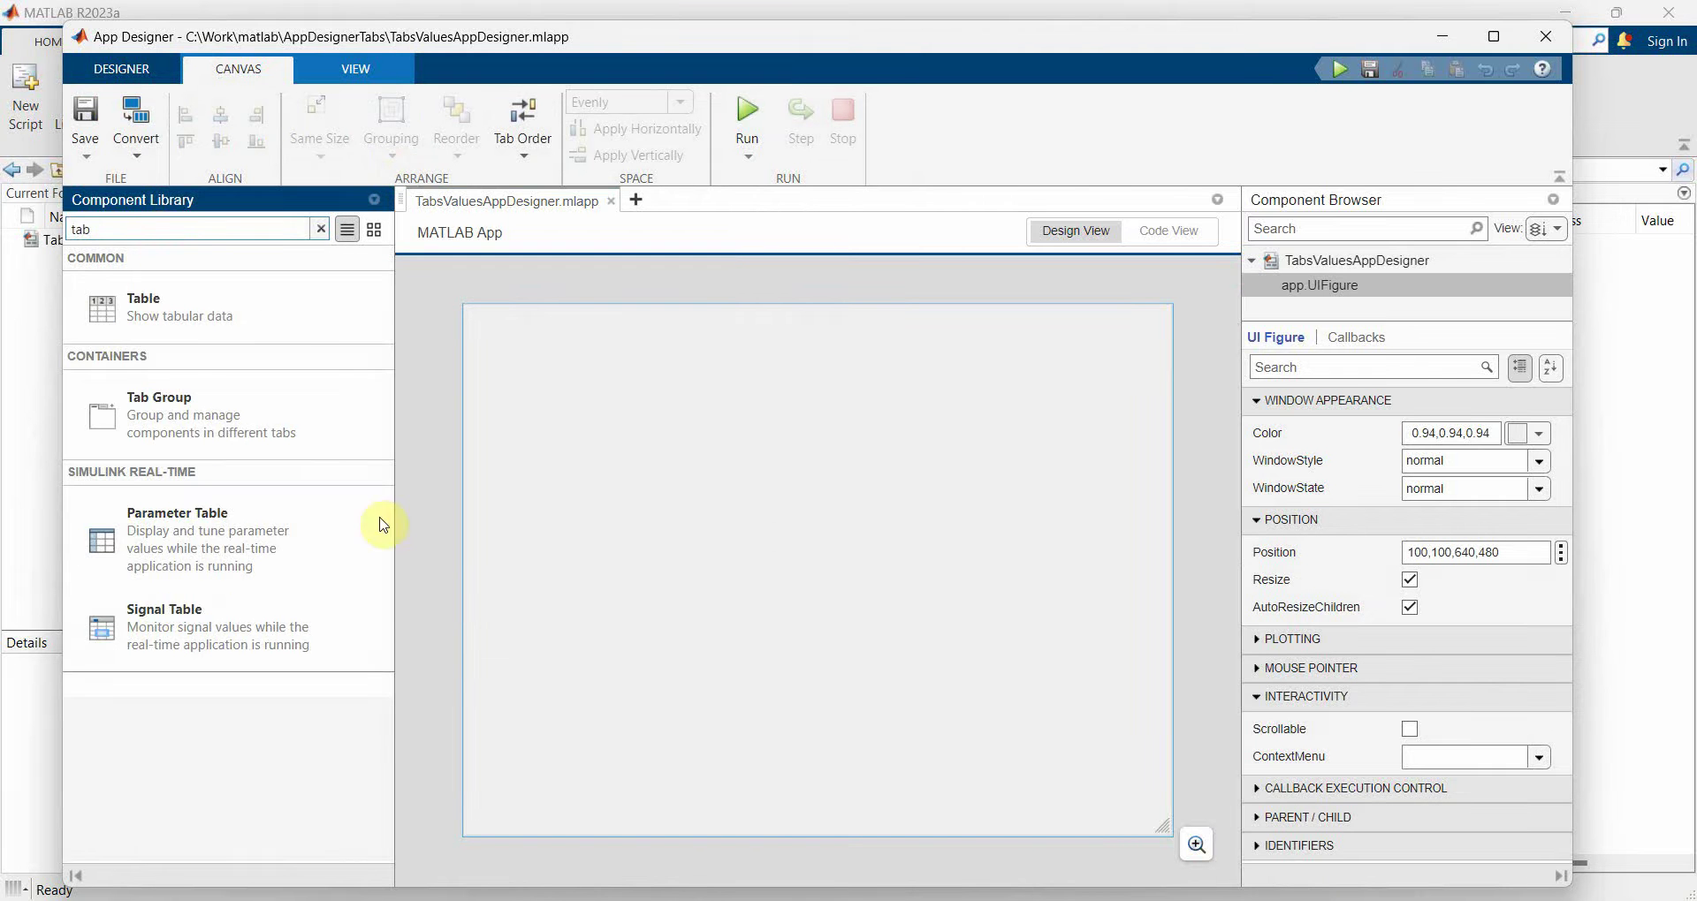
left_click_drag(150, 416, 689, 471)
left_click_drag(837, 602, 1139, 804)
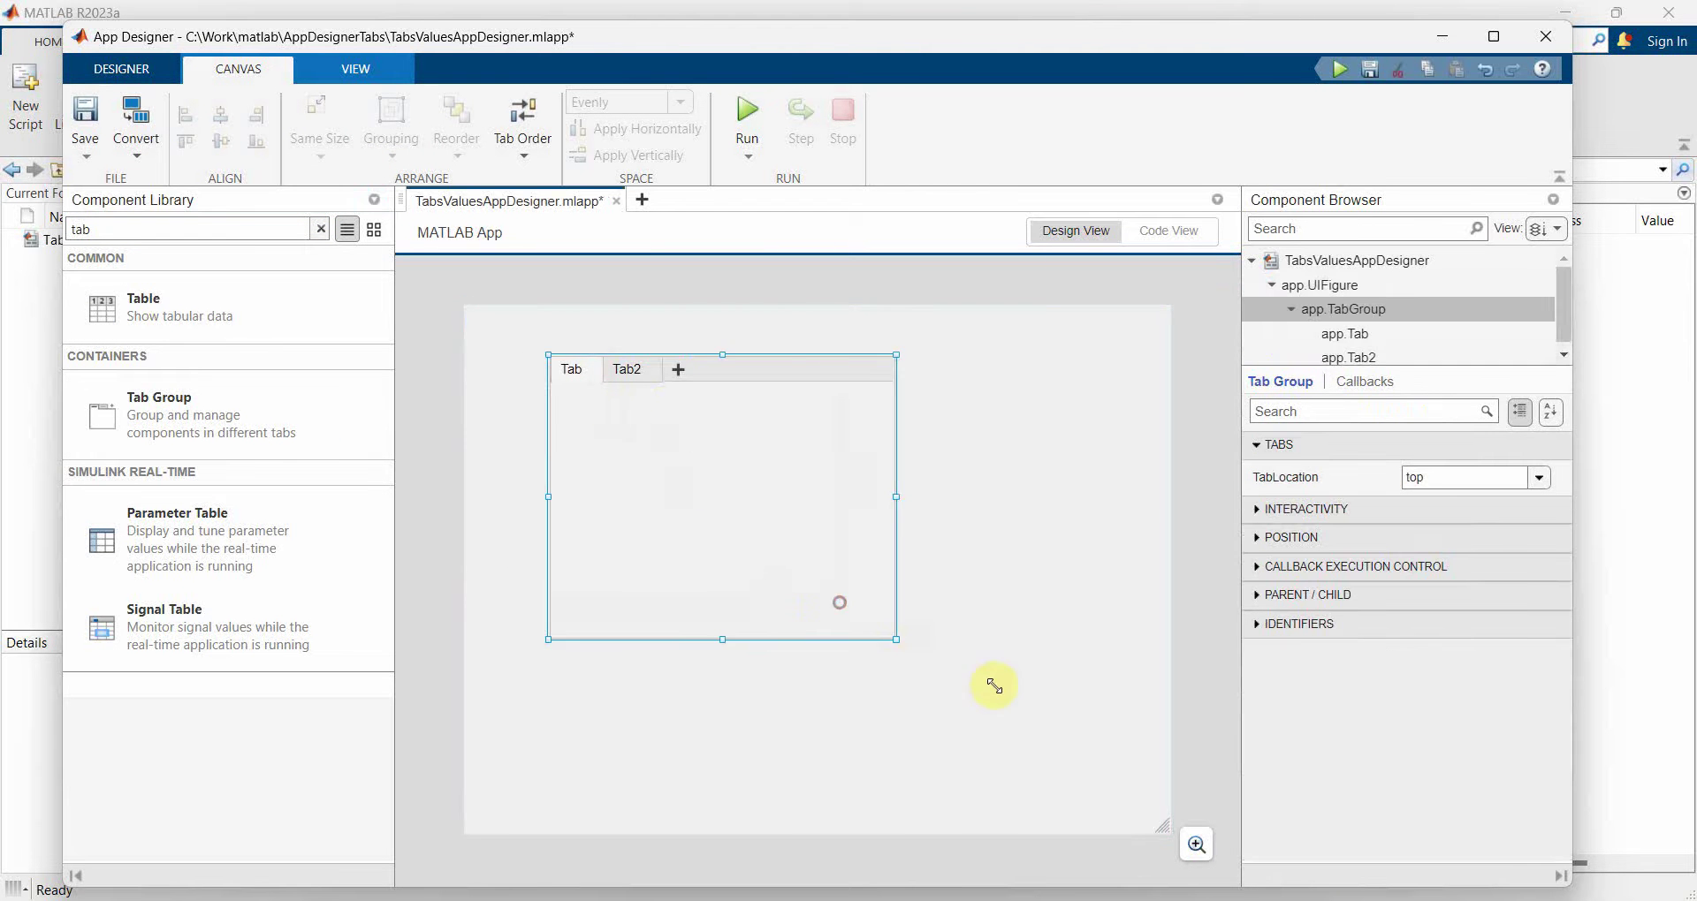
left_click_drag(789, 364, 707, 313)
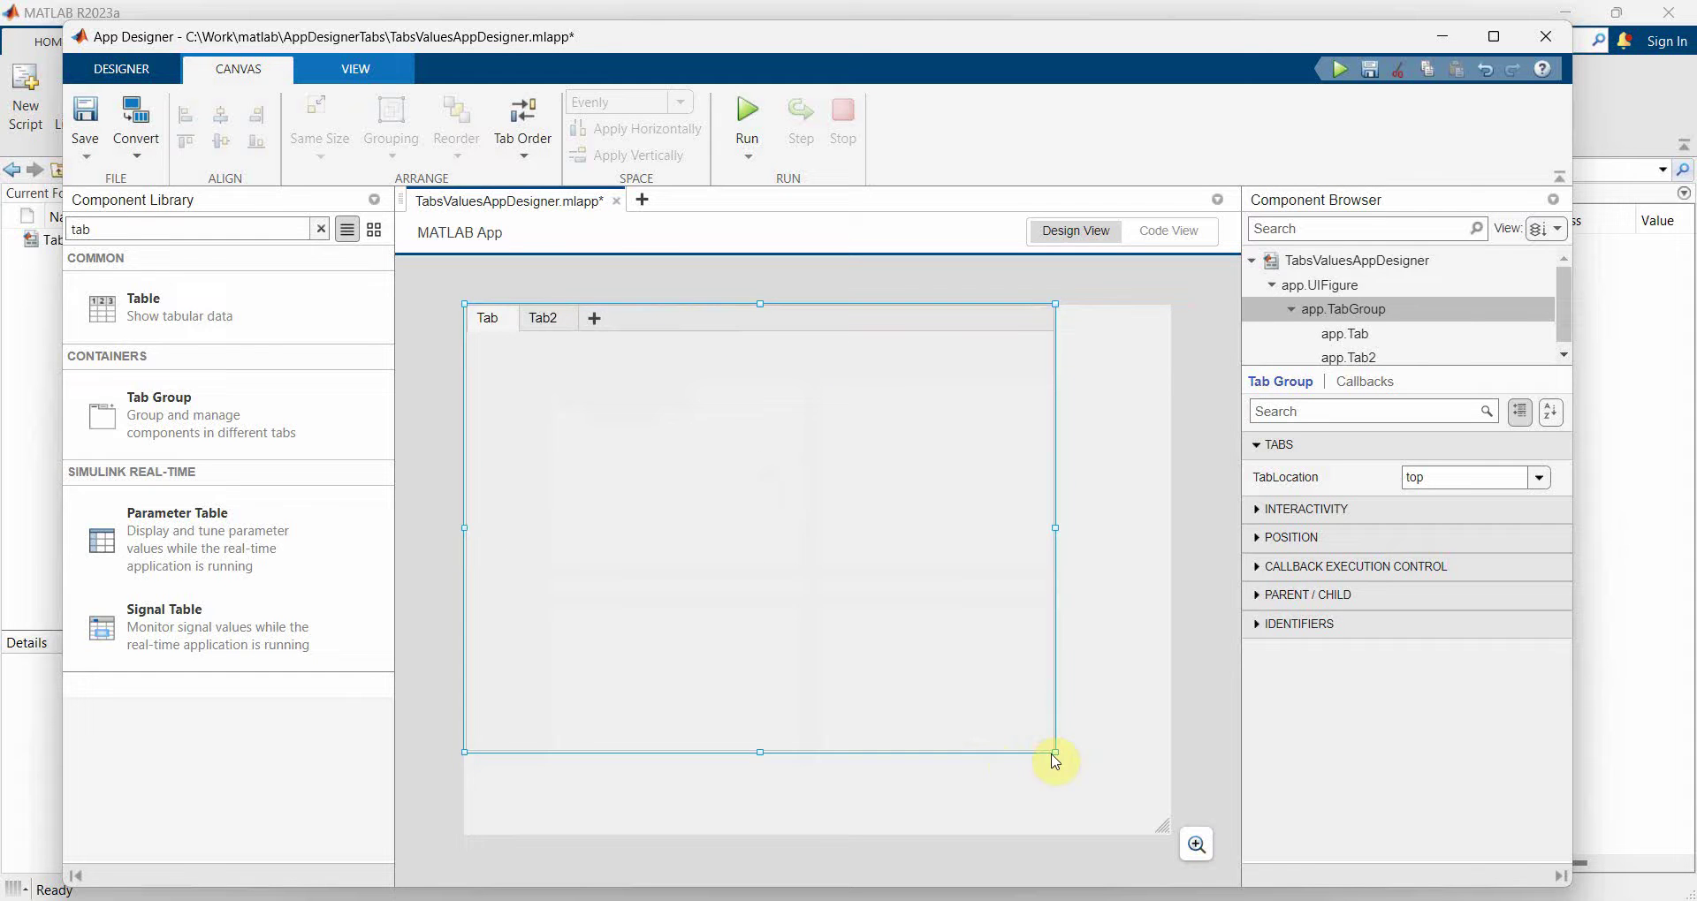
left_click_drag(1054, 752, 1173, 836)
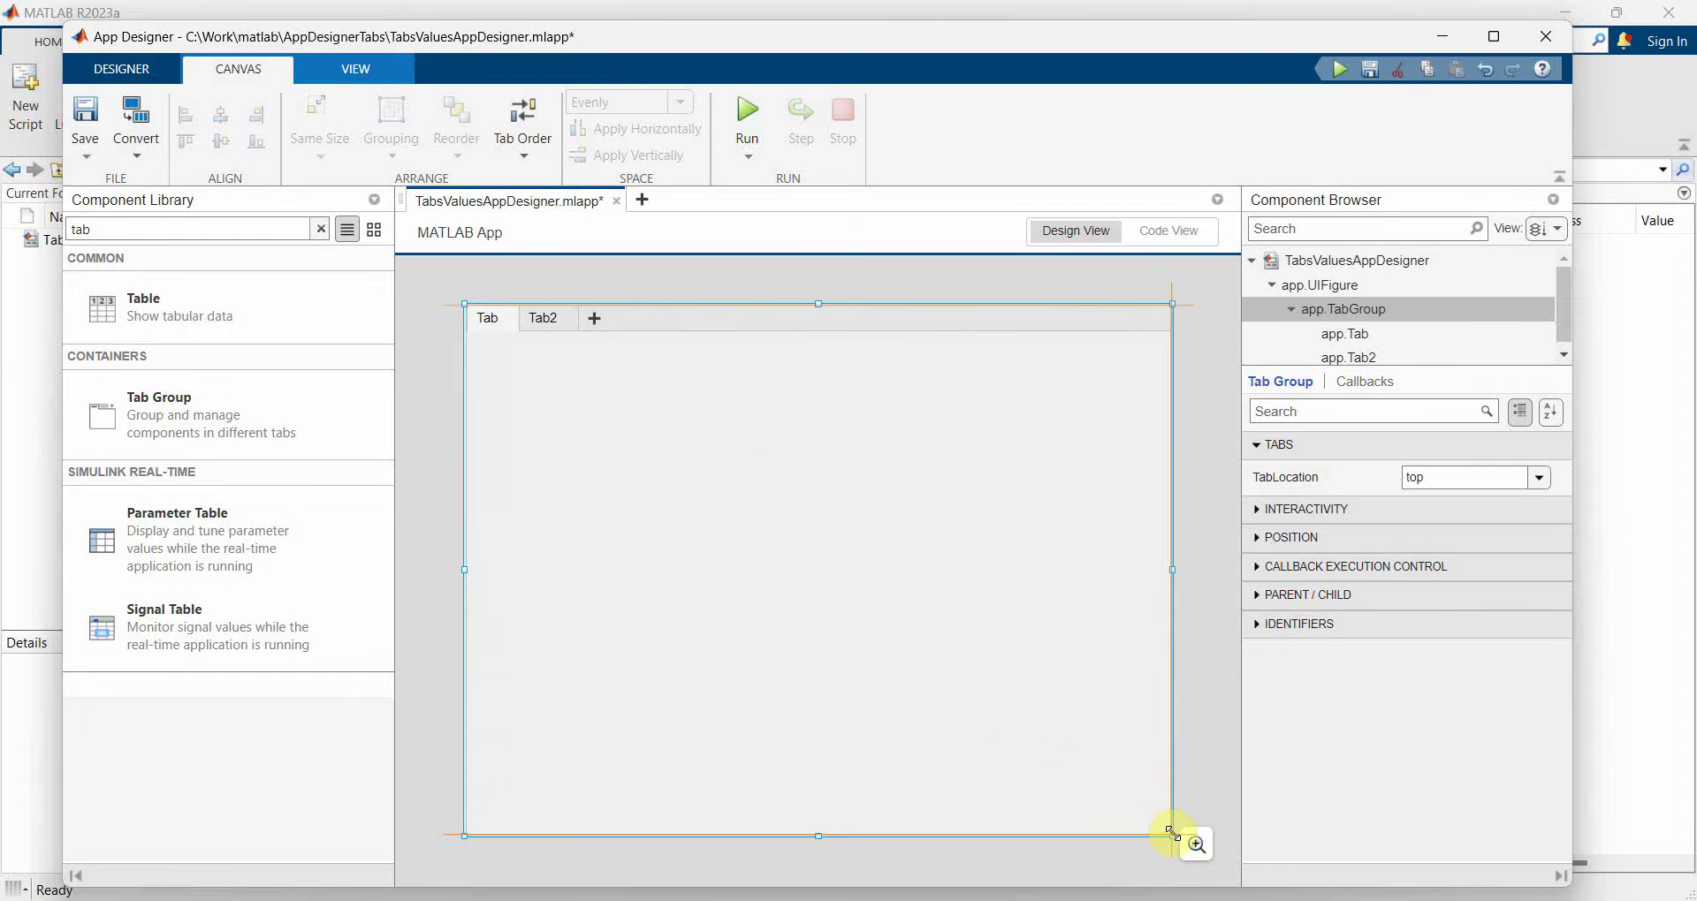
Retitle the first tab as Tab1.
left_click(495, 318)
type("1")
left_click(561, 409)
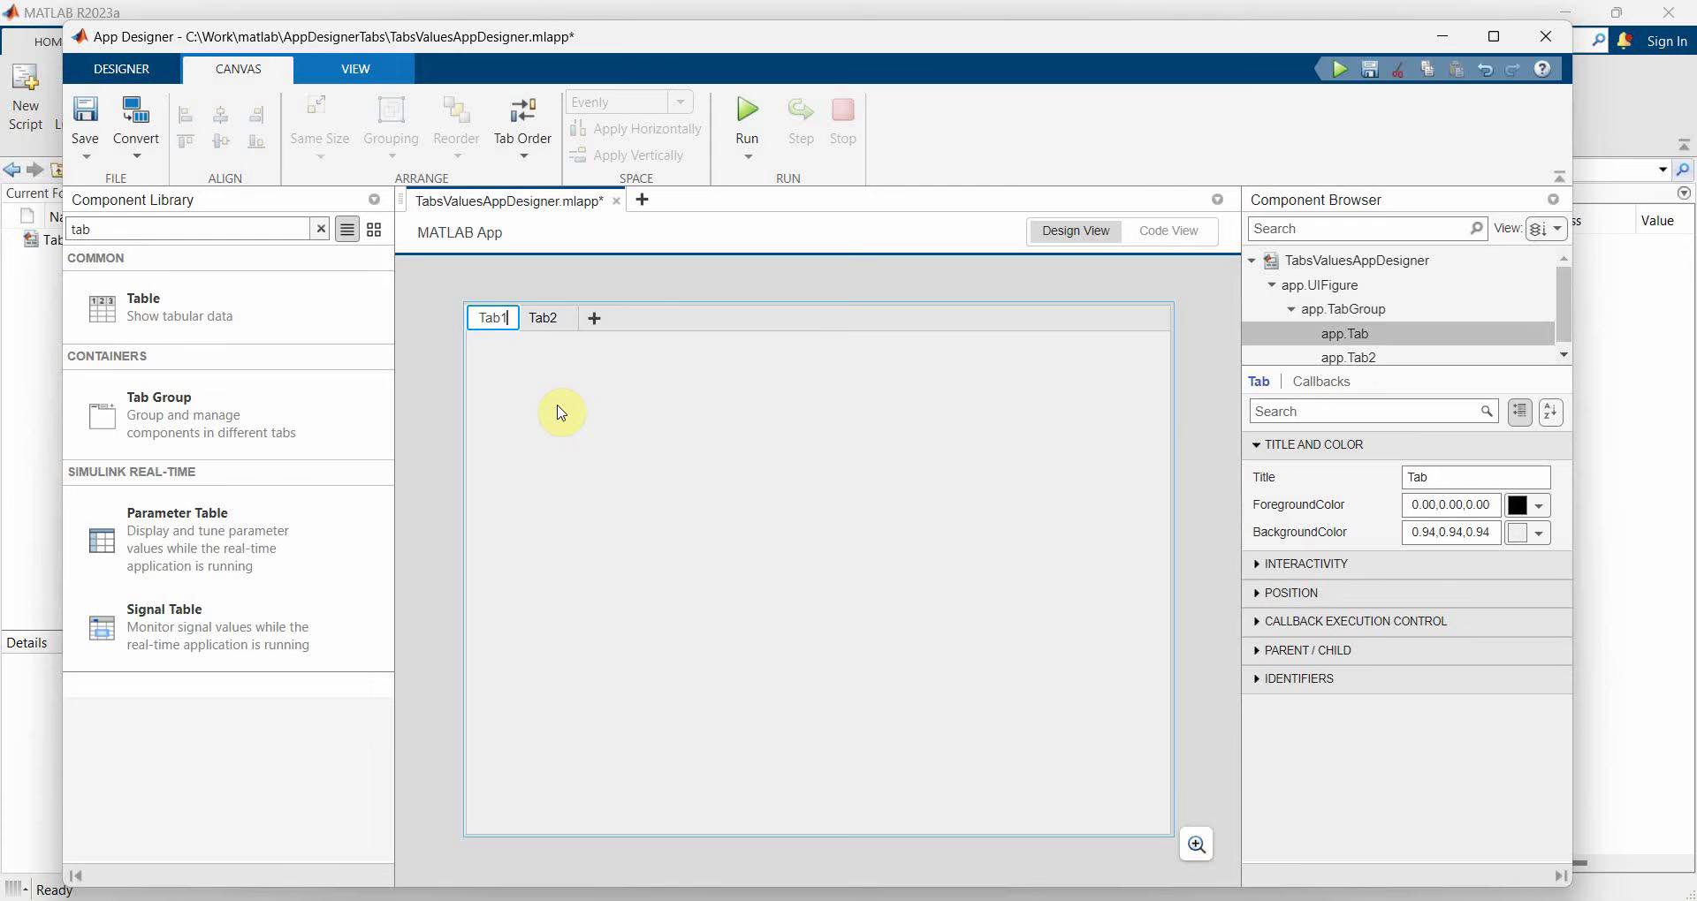
left_click(565, 322)
left_click(490, 320)
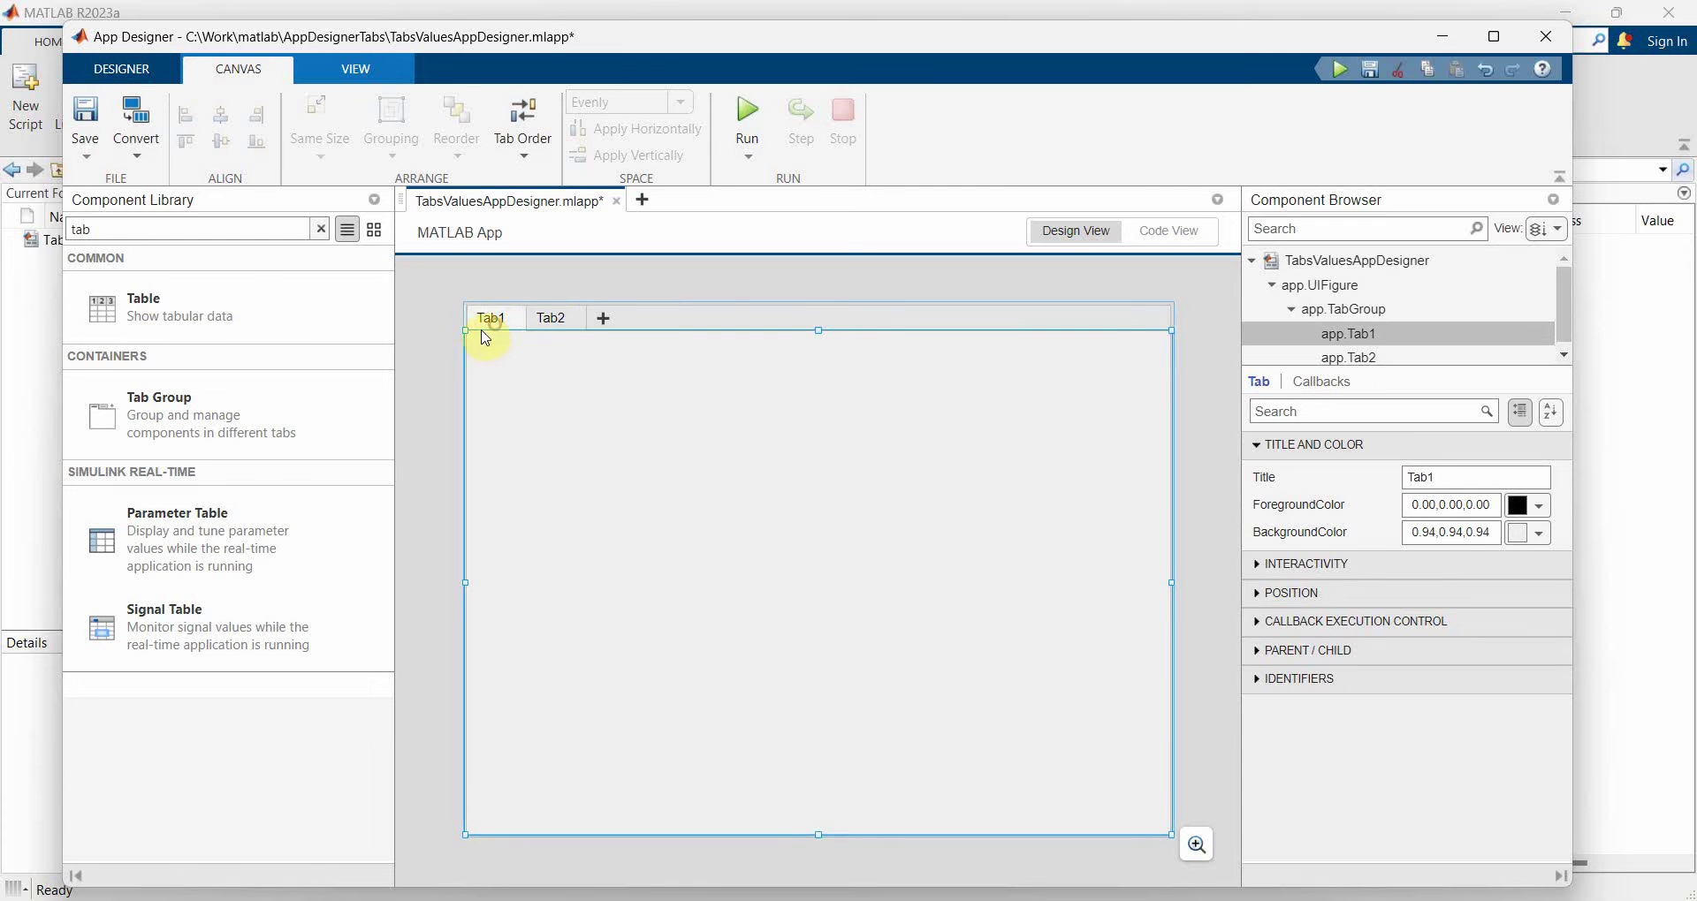
Add a widened text edit field labelled 'Input Value Tab1' to Tab1.
left_click(320, 229)
scroll(257, 547, "down", 3)
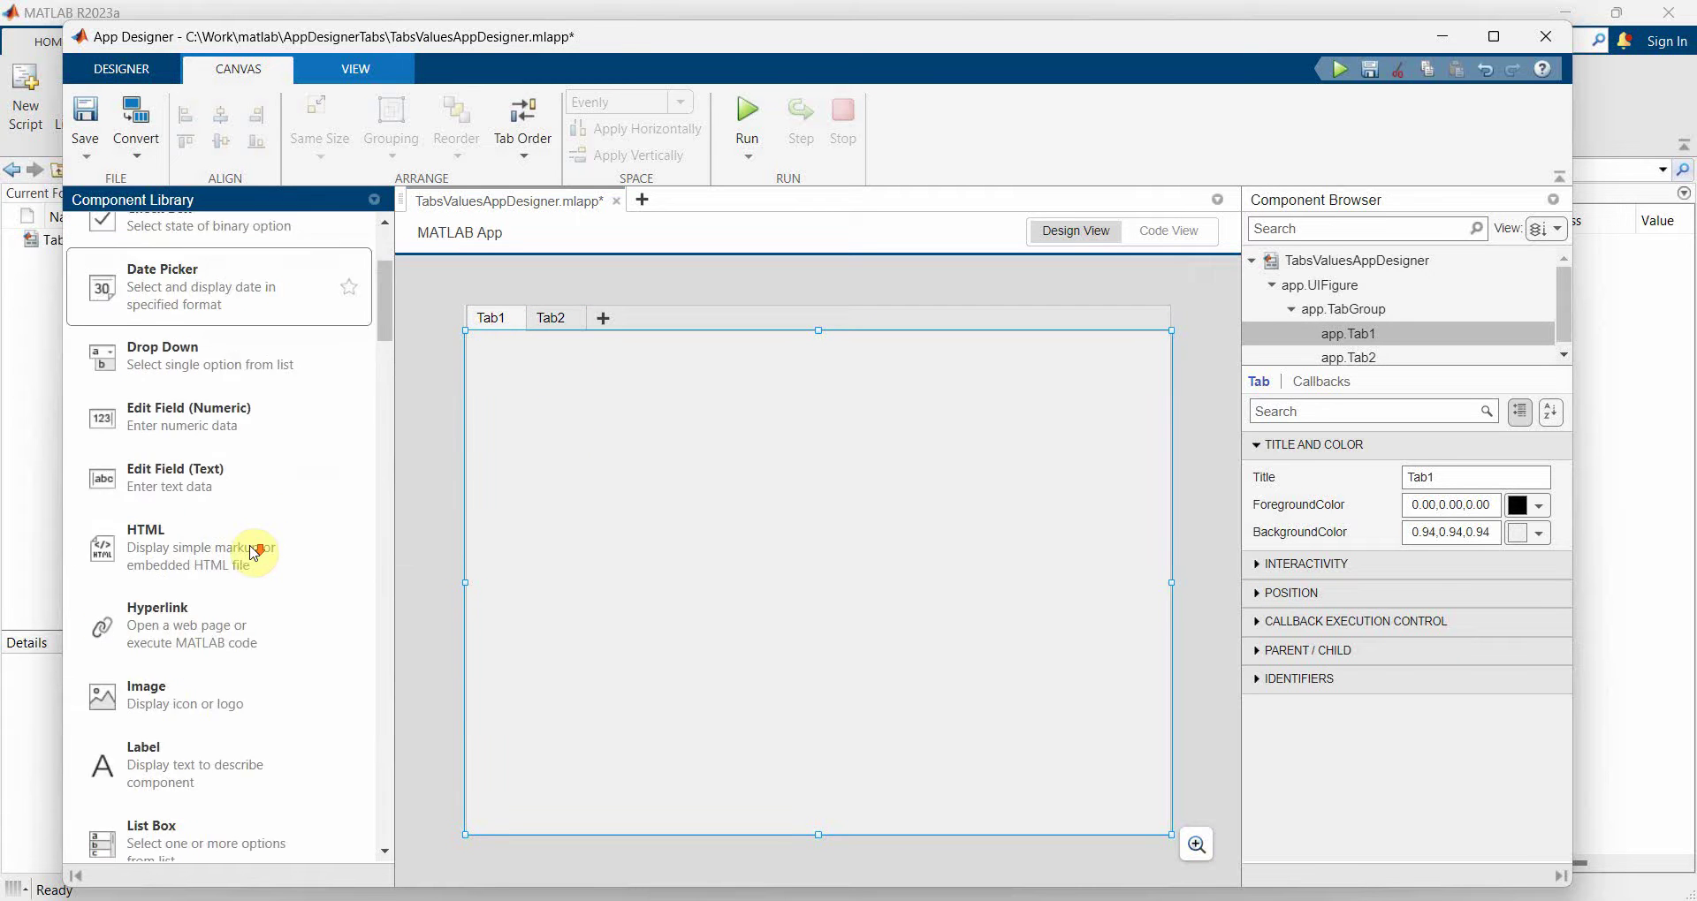
scroll(254, 553, "down", 1)
mouse_move(152, 393)
left_mouse_down()
mouse_move(678, 458)
mouse_move(649, 430)
left_mouse_up()
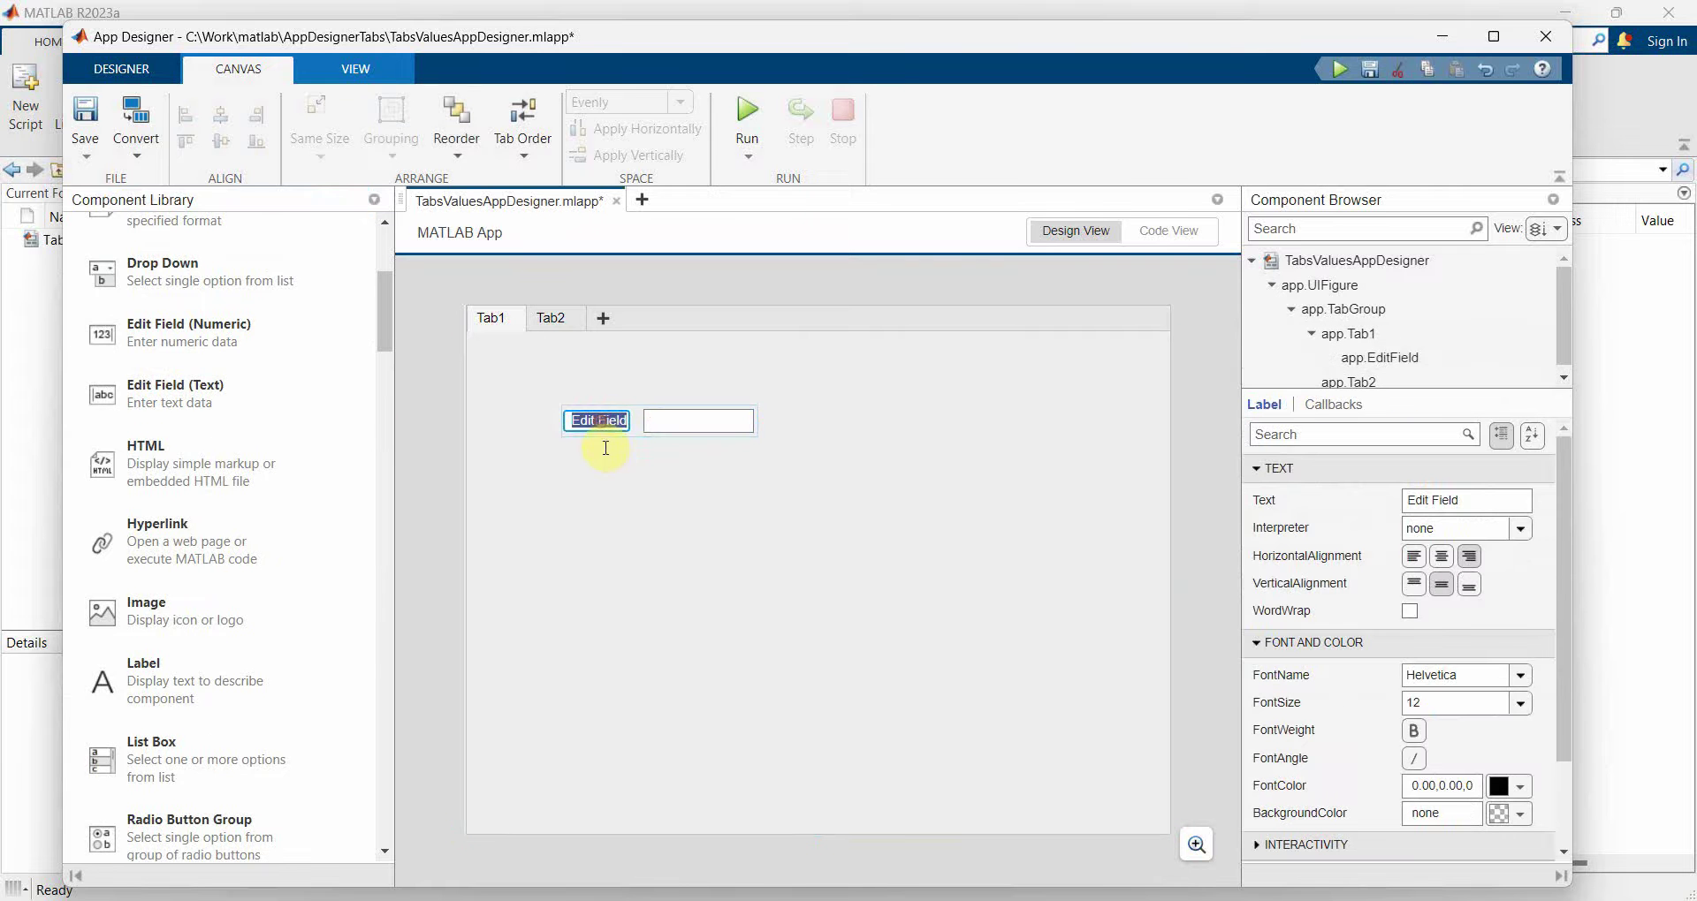
type("Input Va")
type("lue Ta")
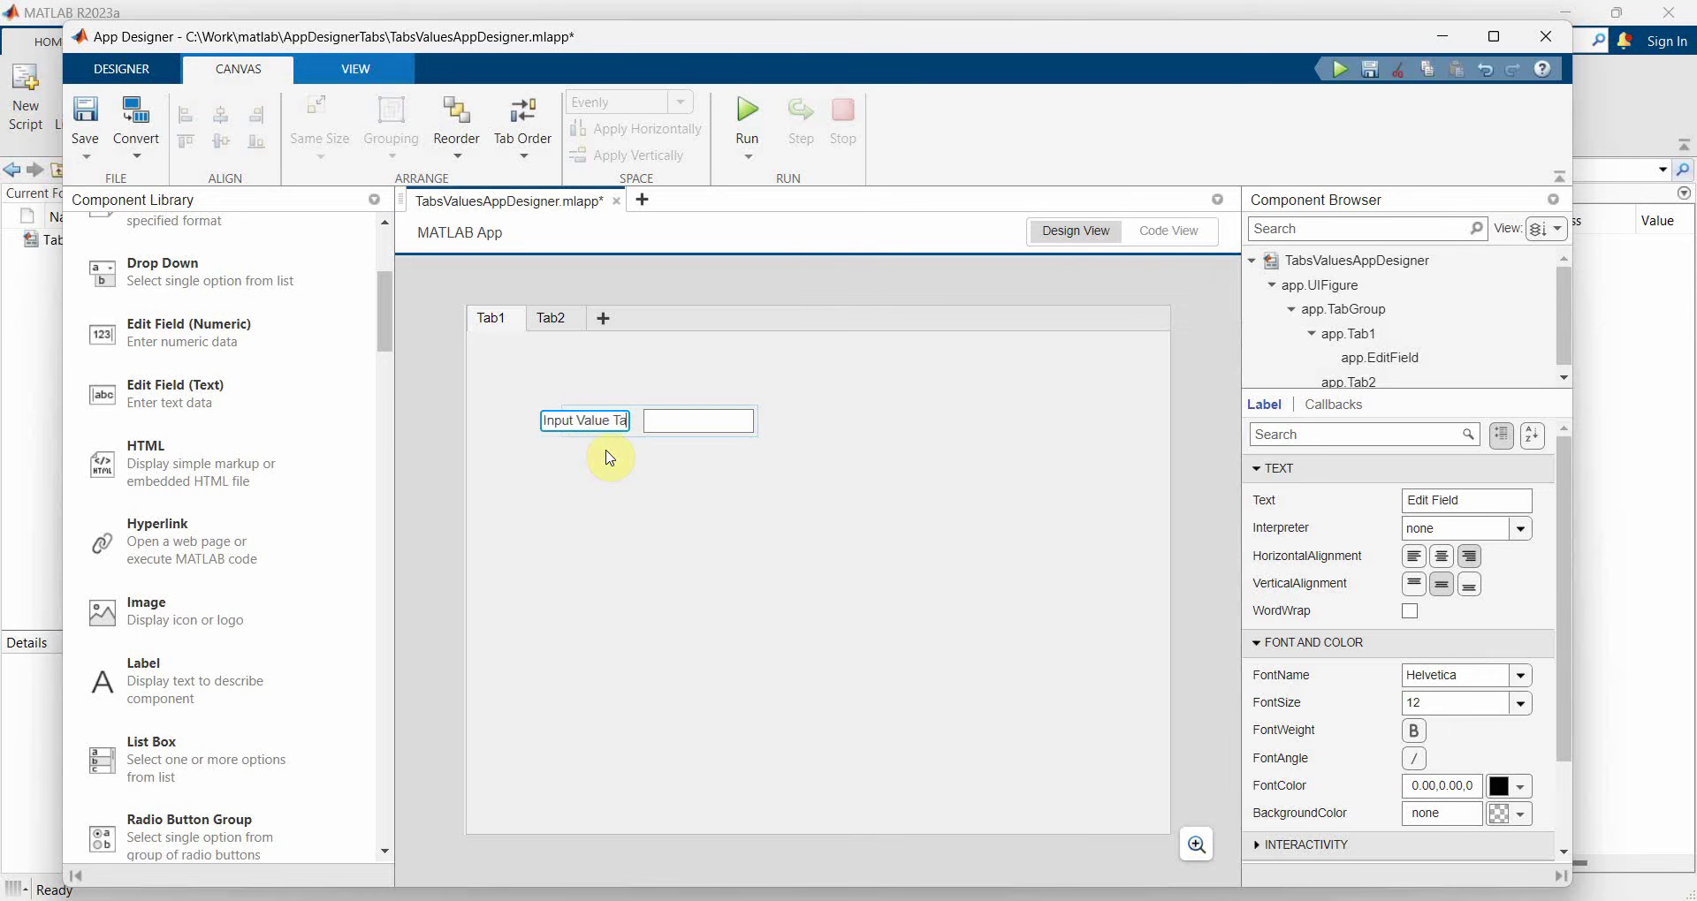
type("b1")
key("Return")
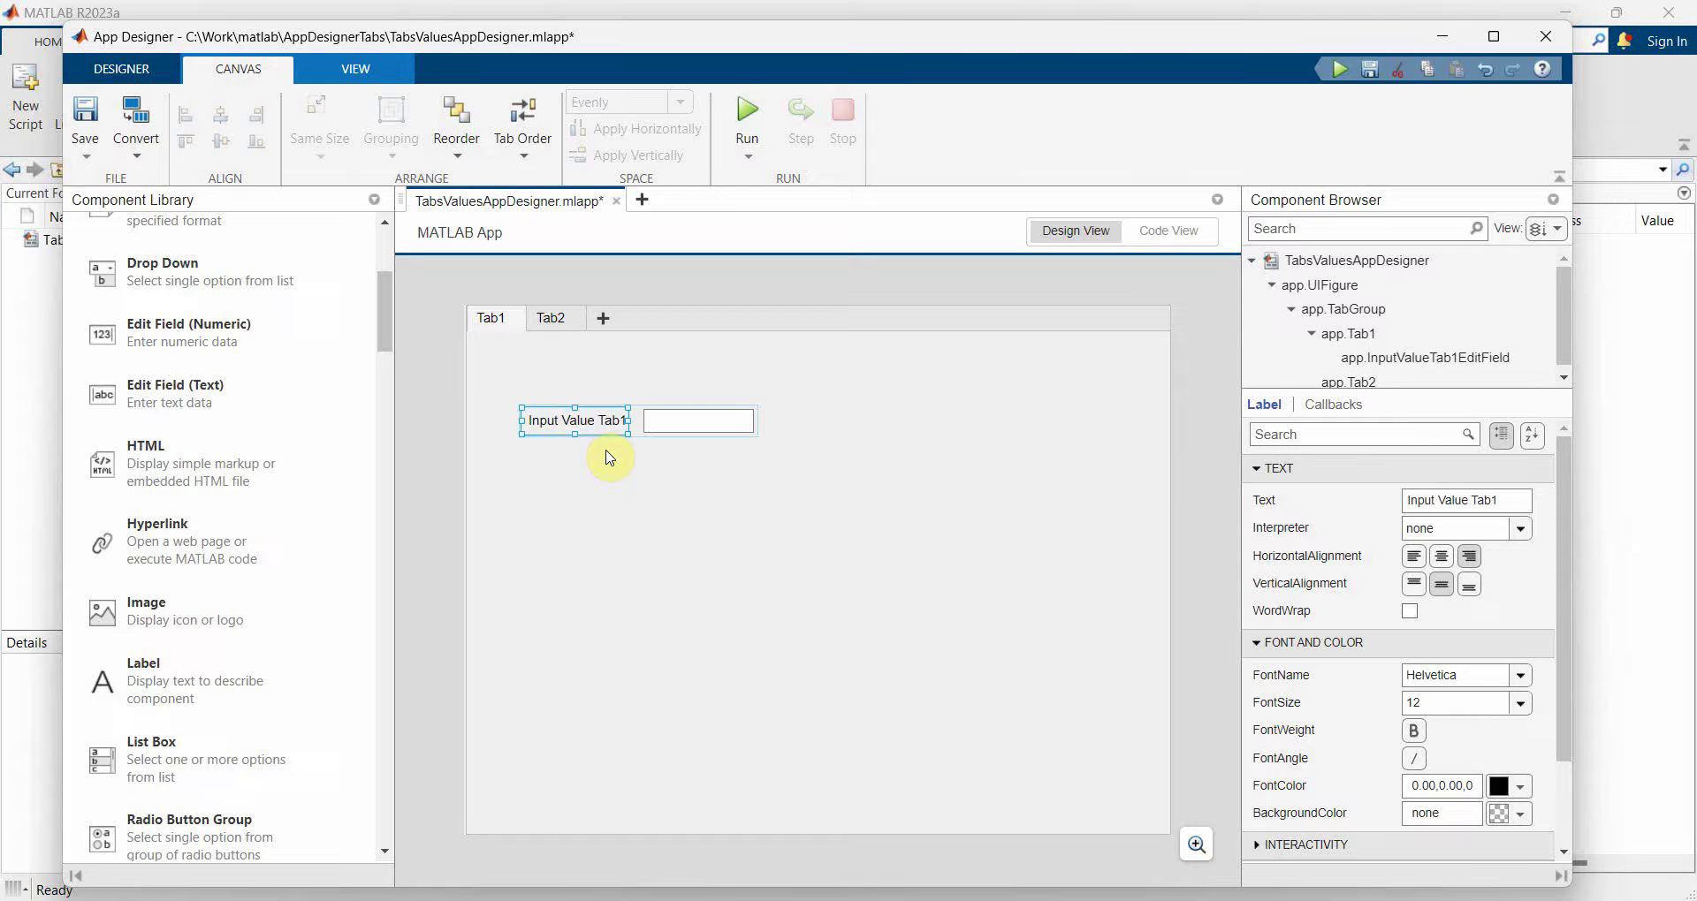
left_click(760, 431)
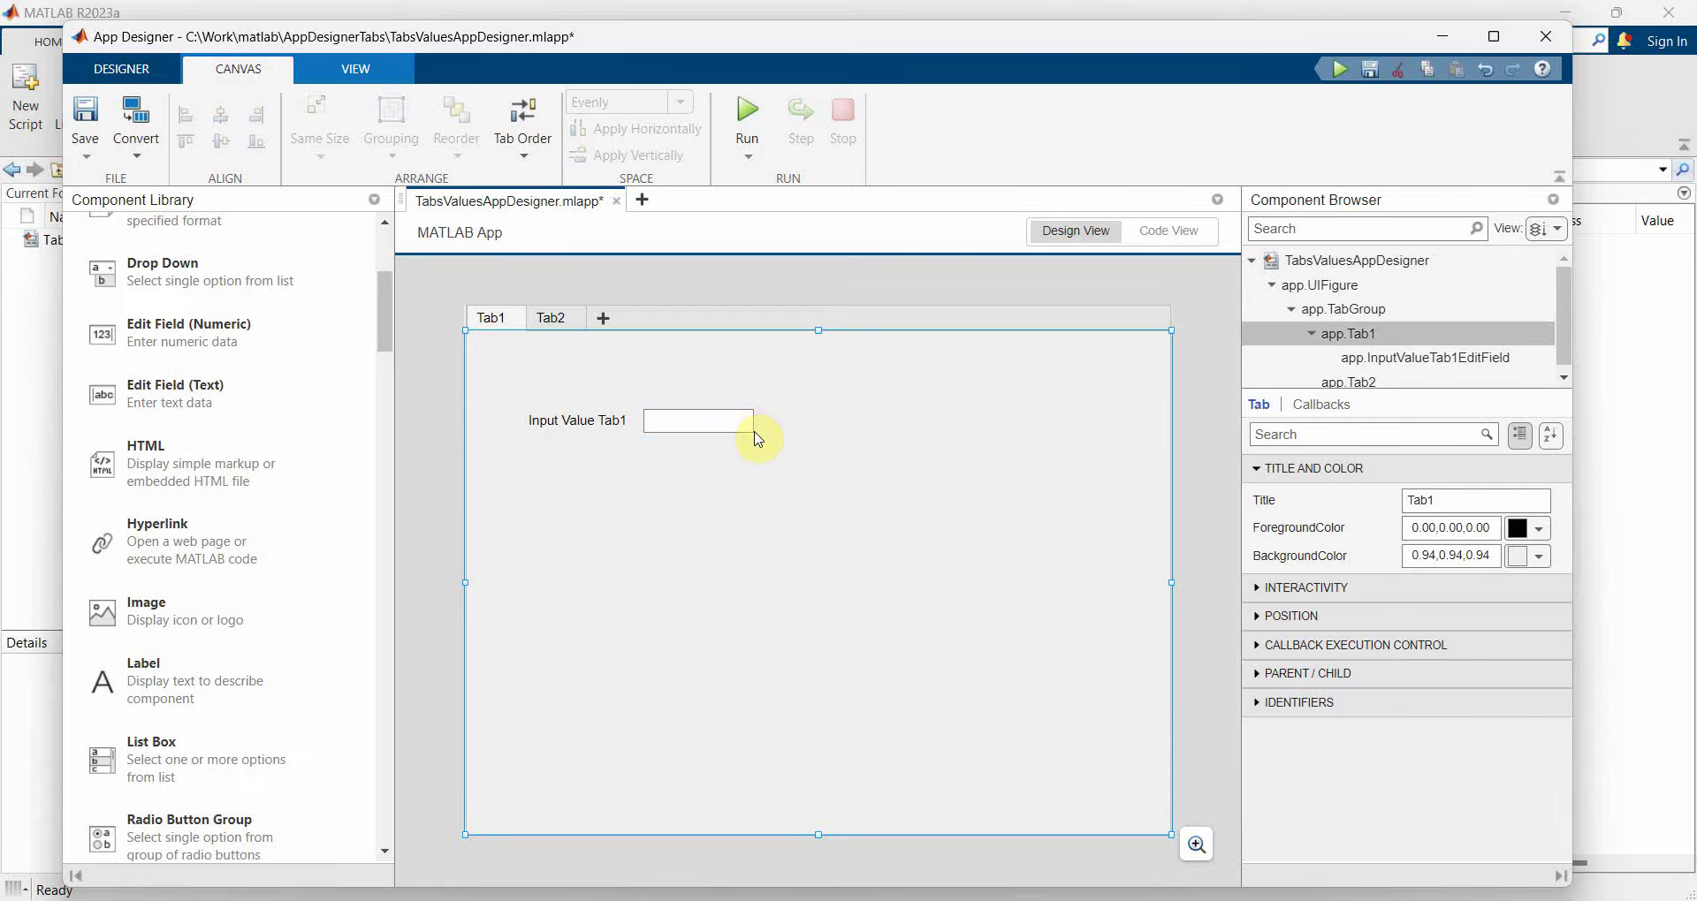
left_click_drag(759, 419, 1047, 420)
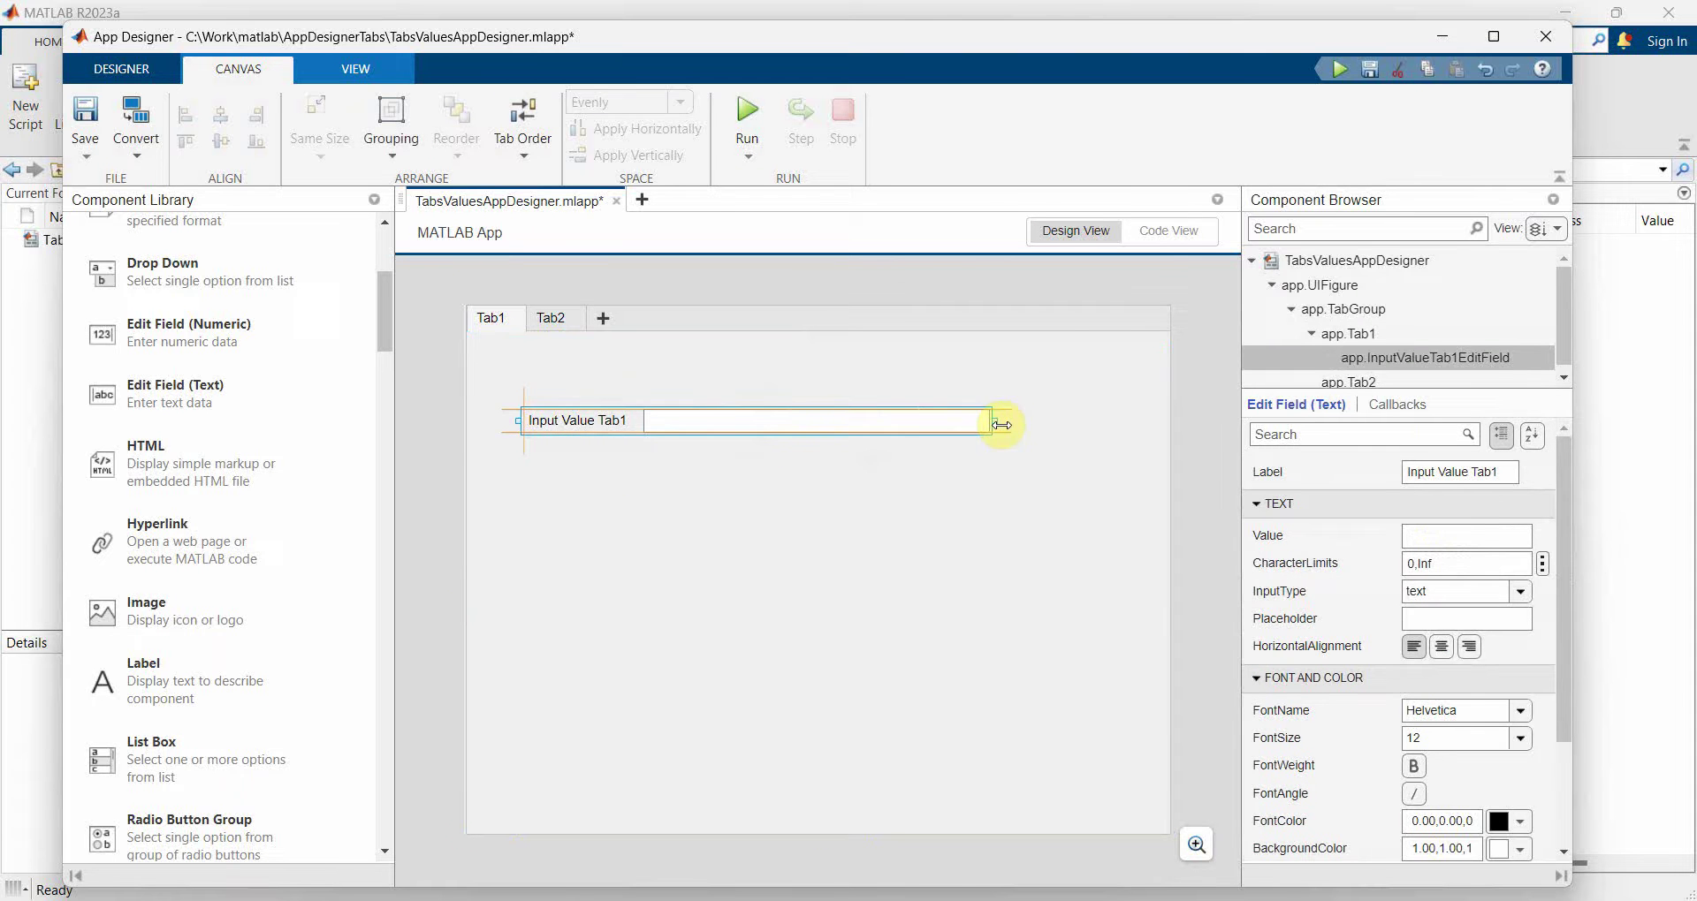
Add a text edit field labelled 'Input Value Tab2' to Tab2.
left_click(550, 318)
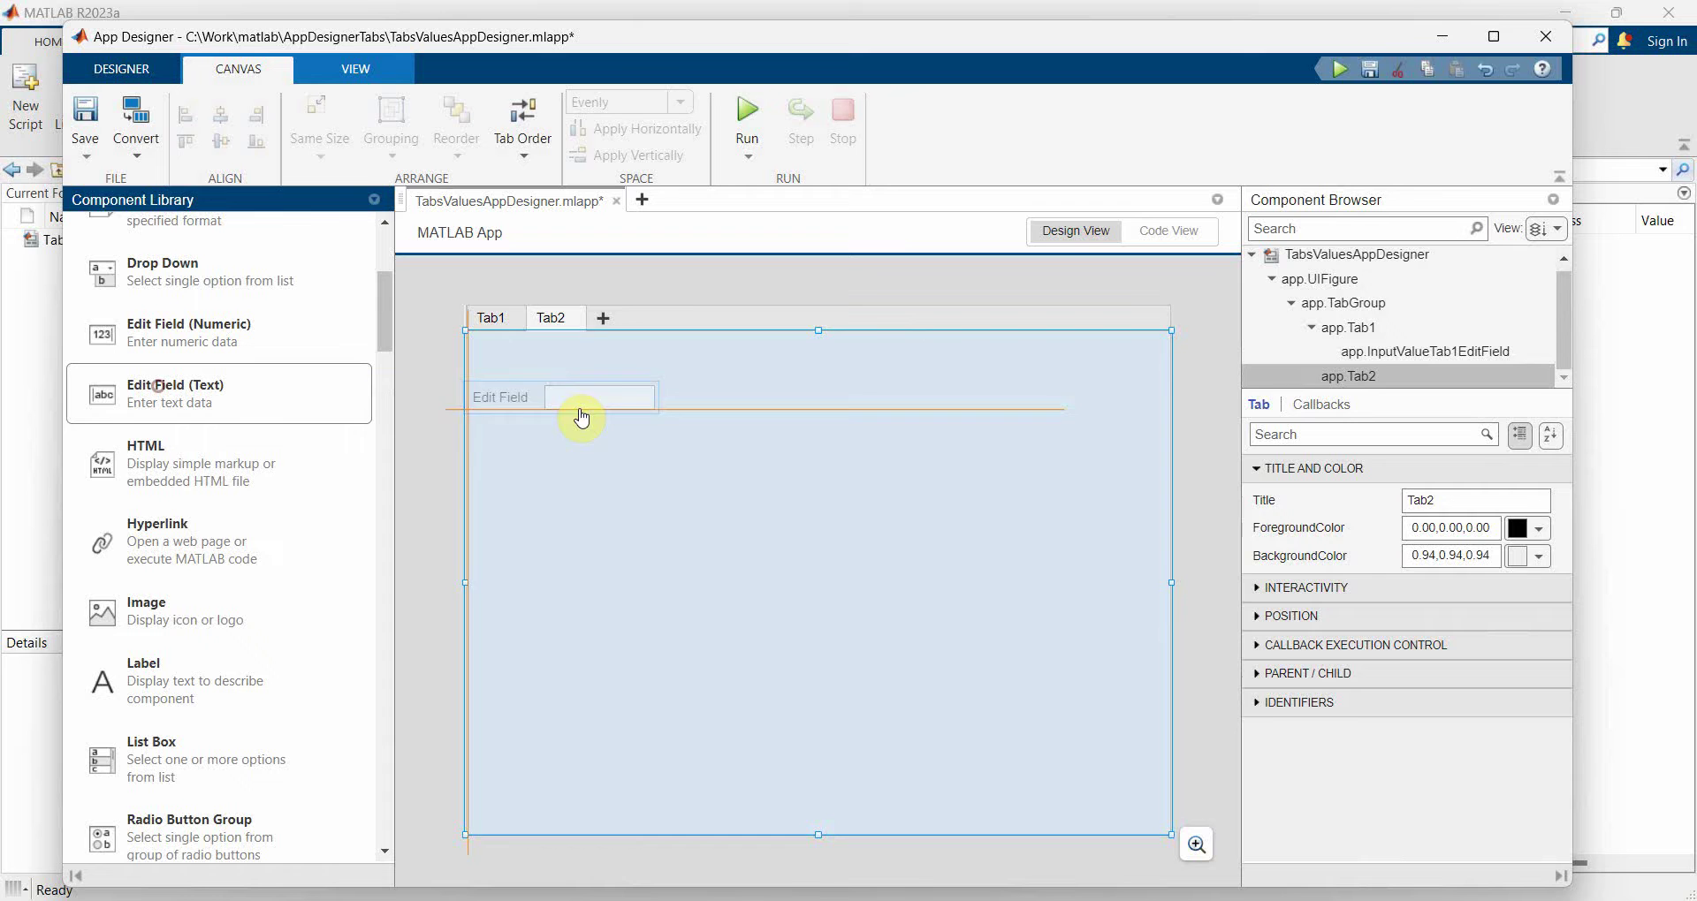
left_click_drag(162, 394, 618, 422)
double_click(588, 422)
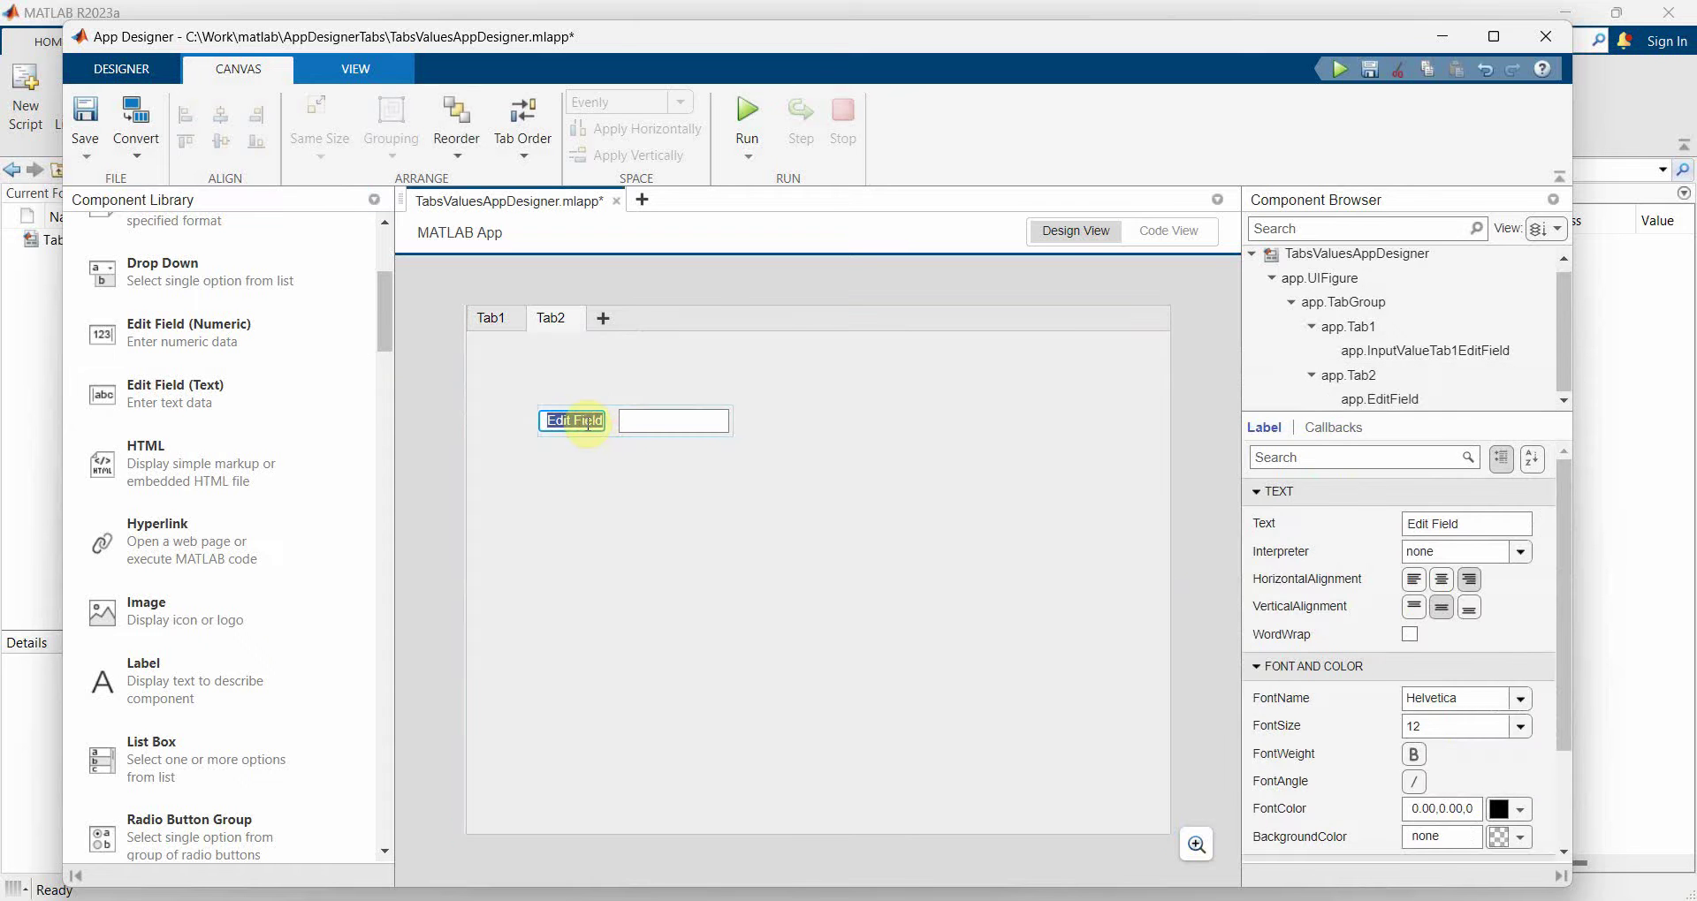
type("Input Va")
type("lu")
type("e Tab2")
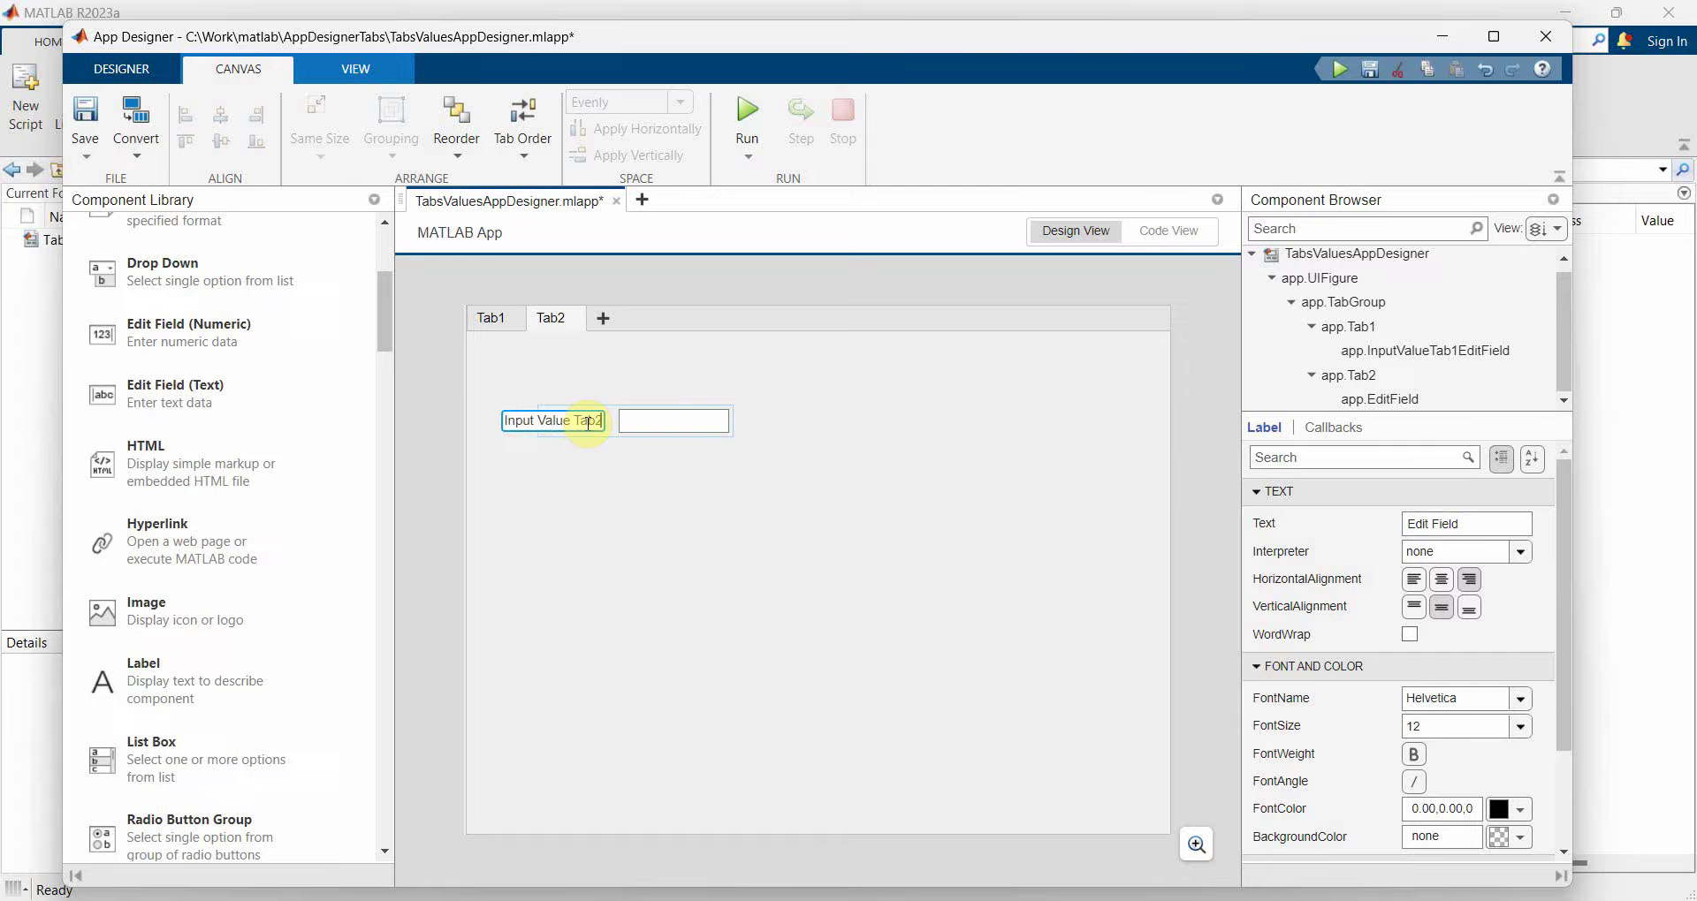
Widen the Tab2 field and paste a copy of it on Tab1, below Input Value Tab1.
left_click(646, 493)
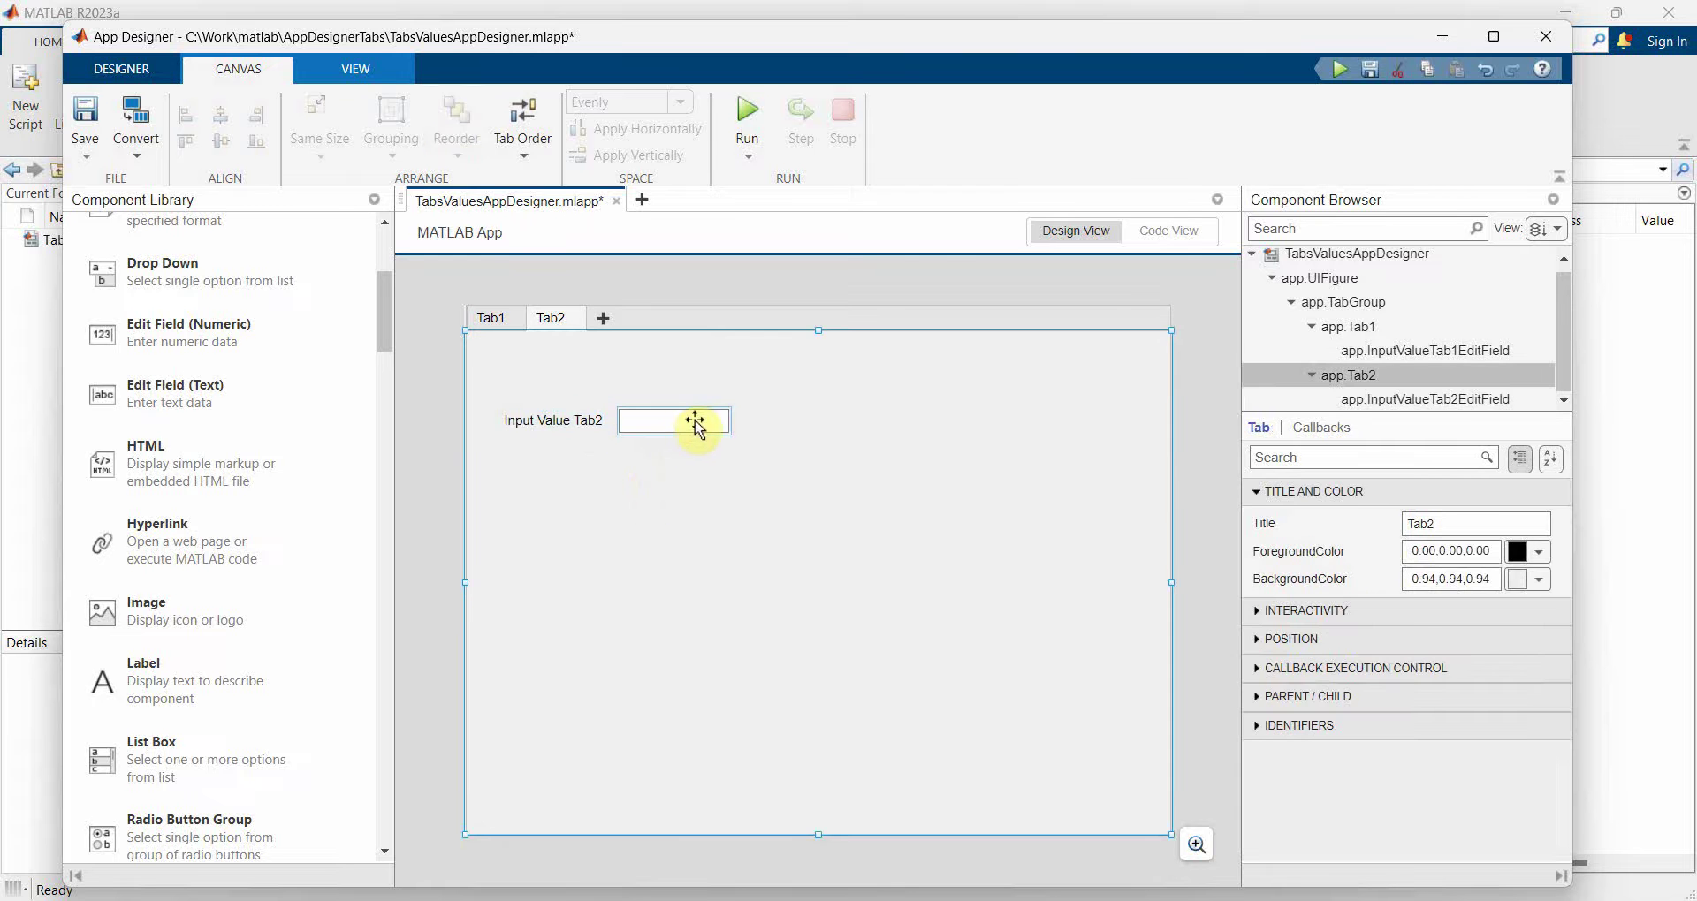
left_click(737, 422)
left_click_drag(740, 422, 1047, 424)
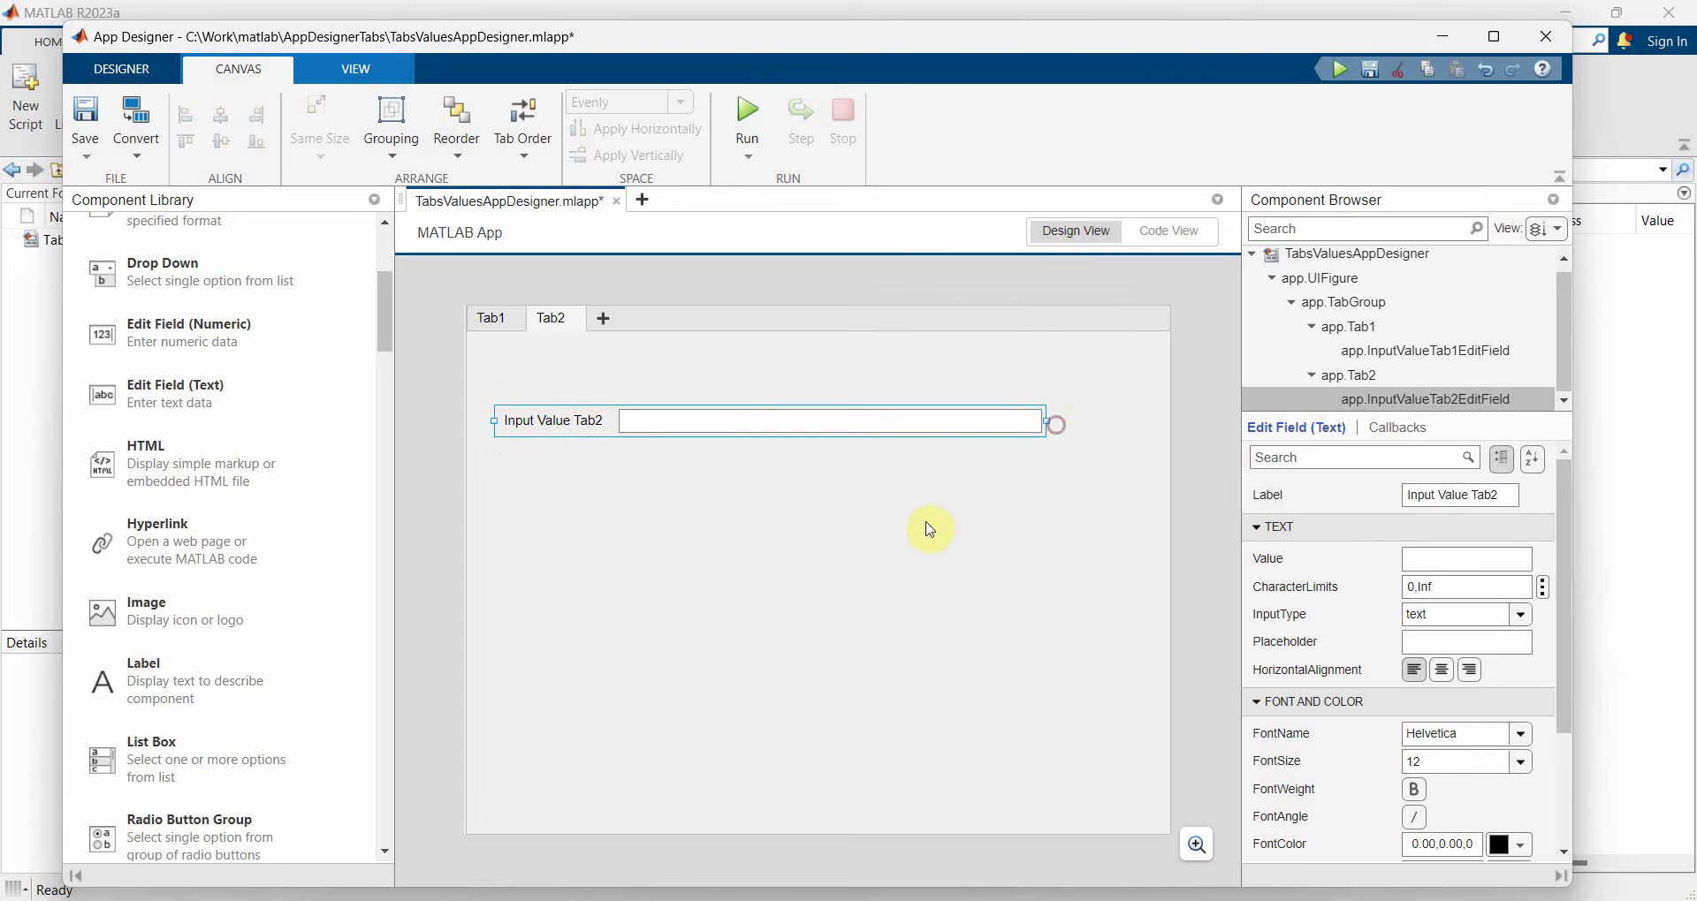
left_click(491, 318)
key("ctrl+v")
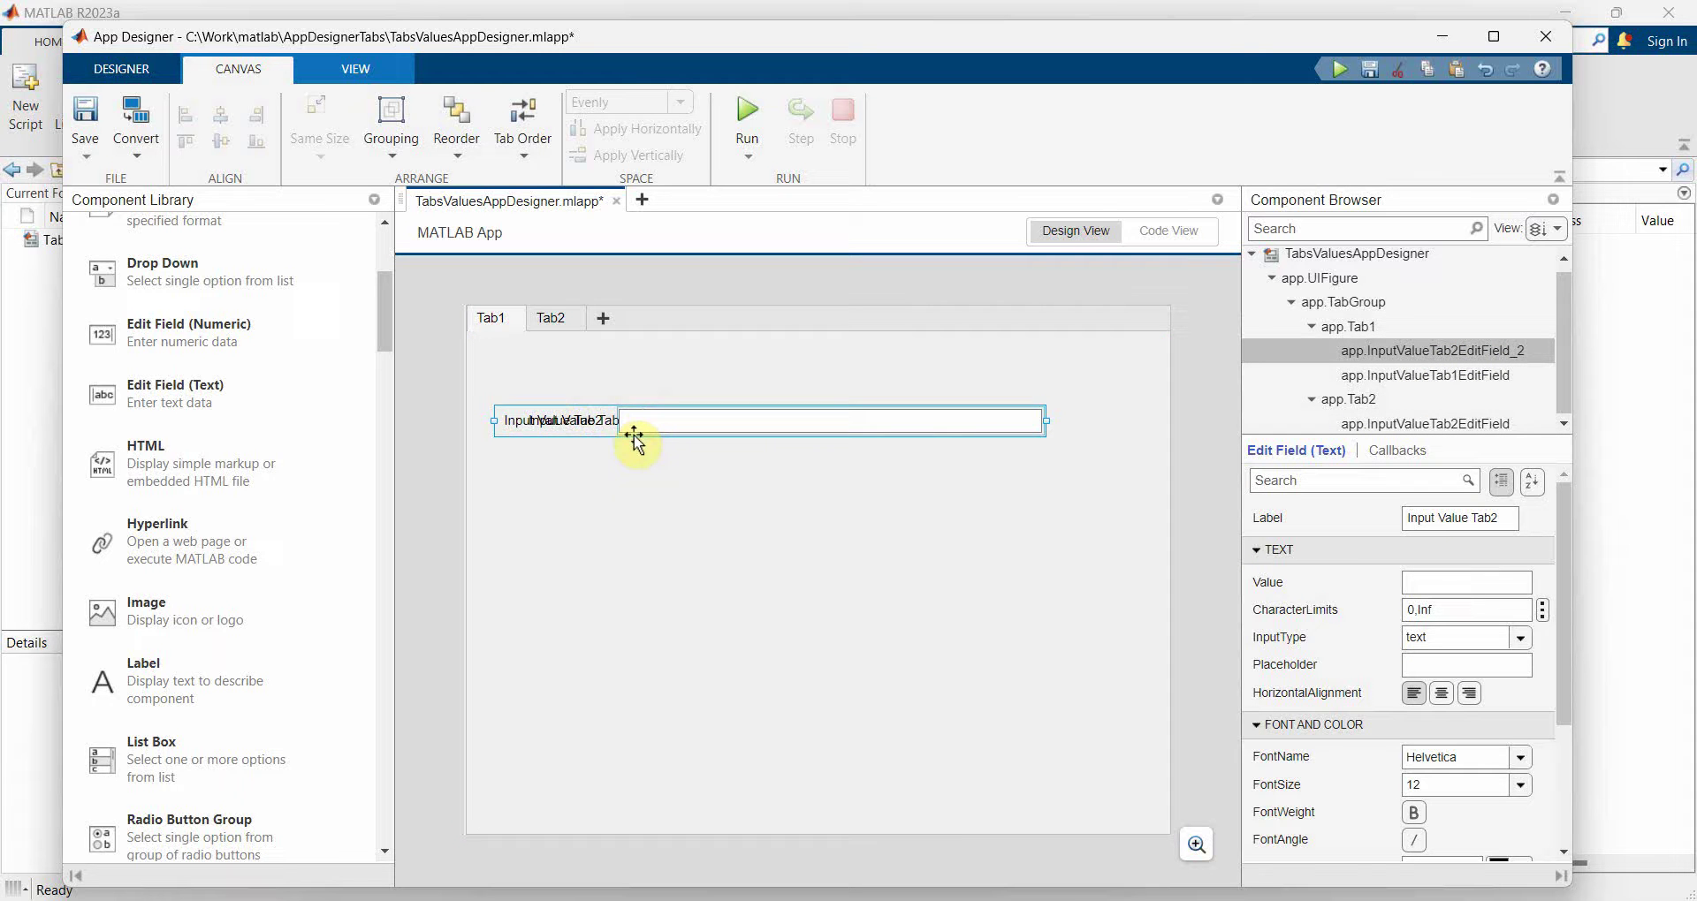
mouse_move(637, 426)
left_mouse_down()
mouse_move(680, 544)
mouse_move(665, 555)
left_mouse_up()
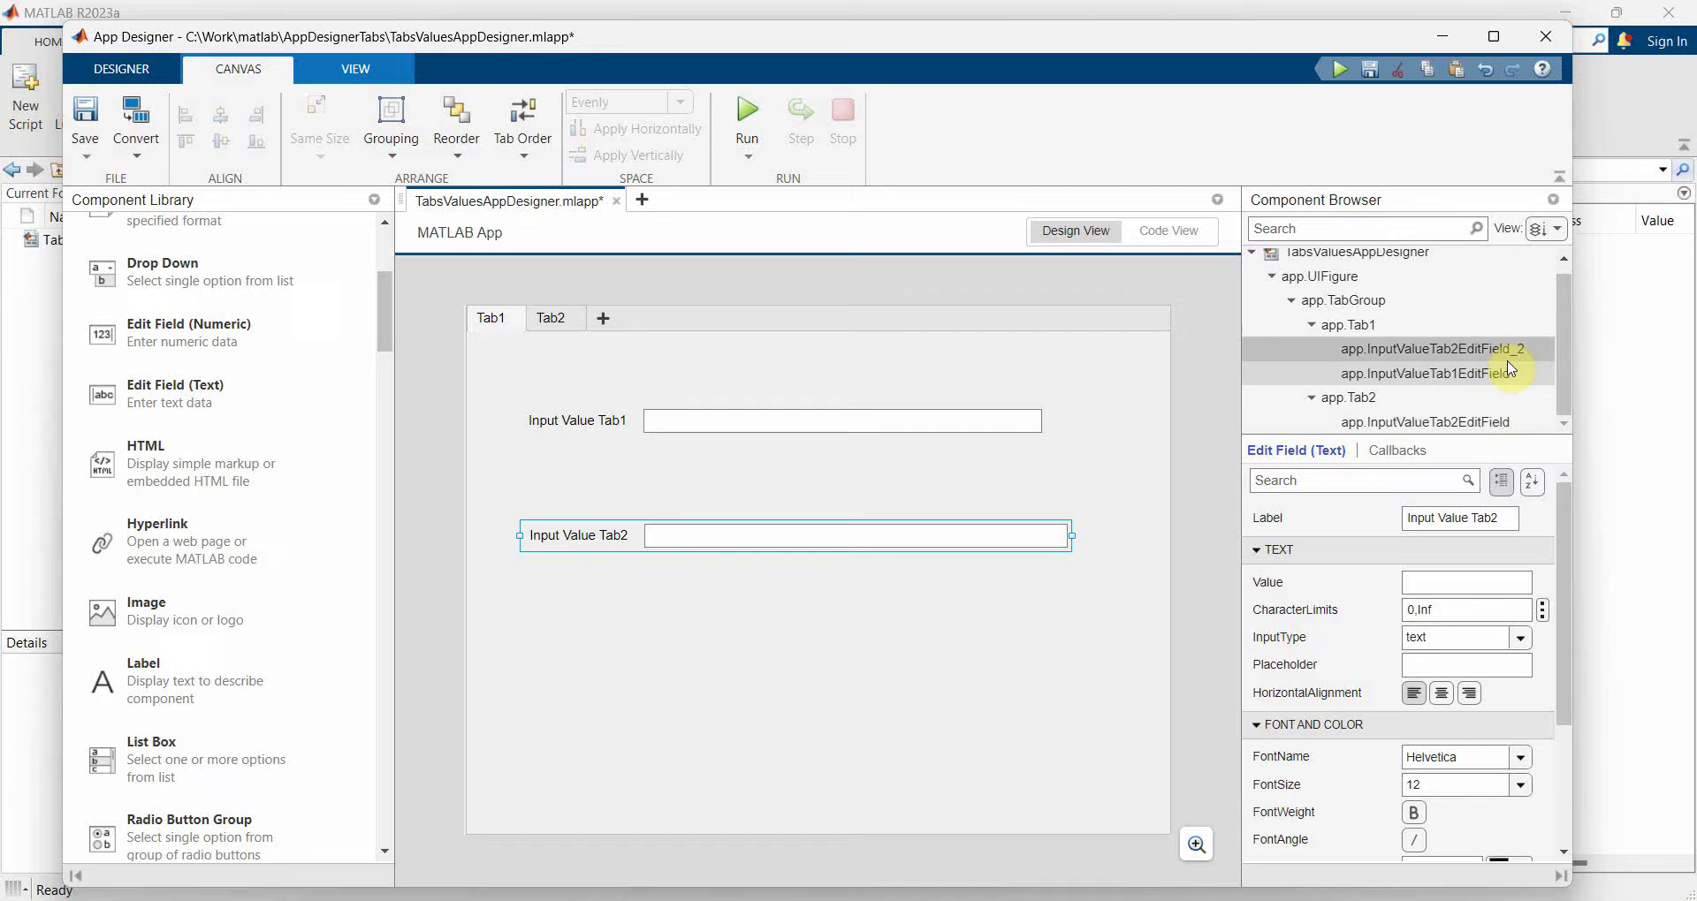
Relabel the pasted field 'Input Value Tab2 Copied'.
double_click(609, 535)
left_click(606, 535)
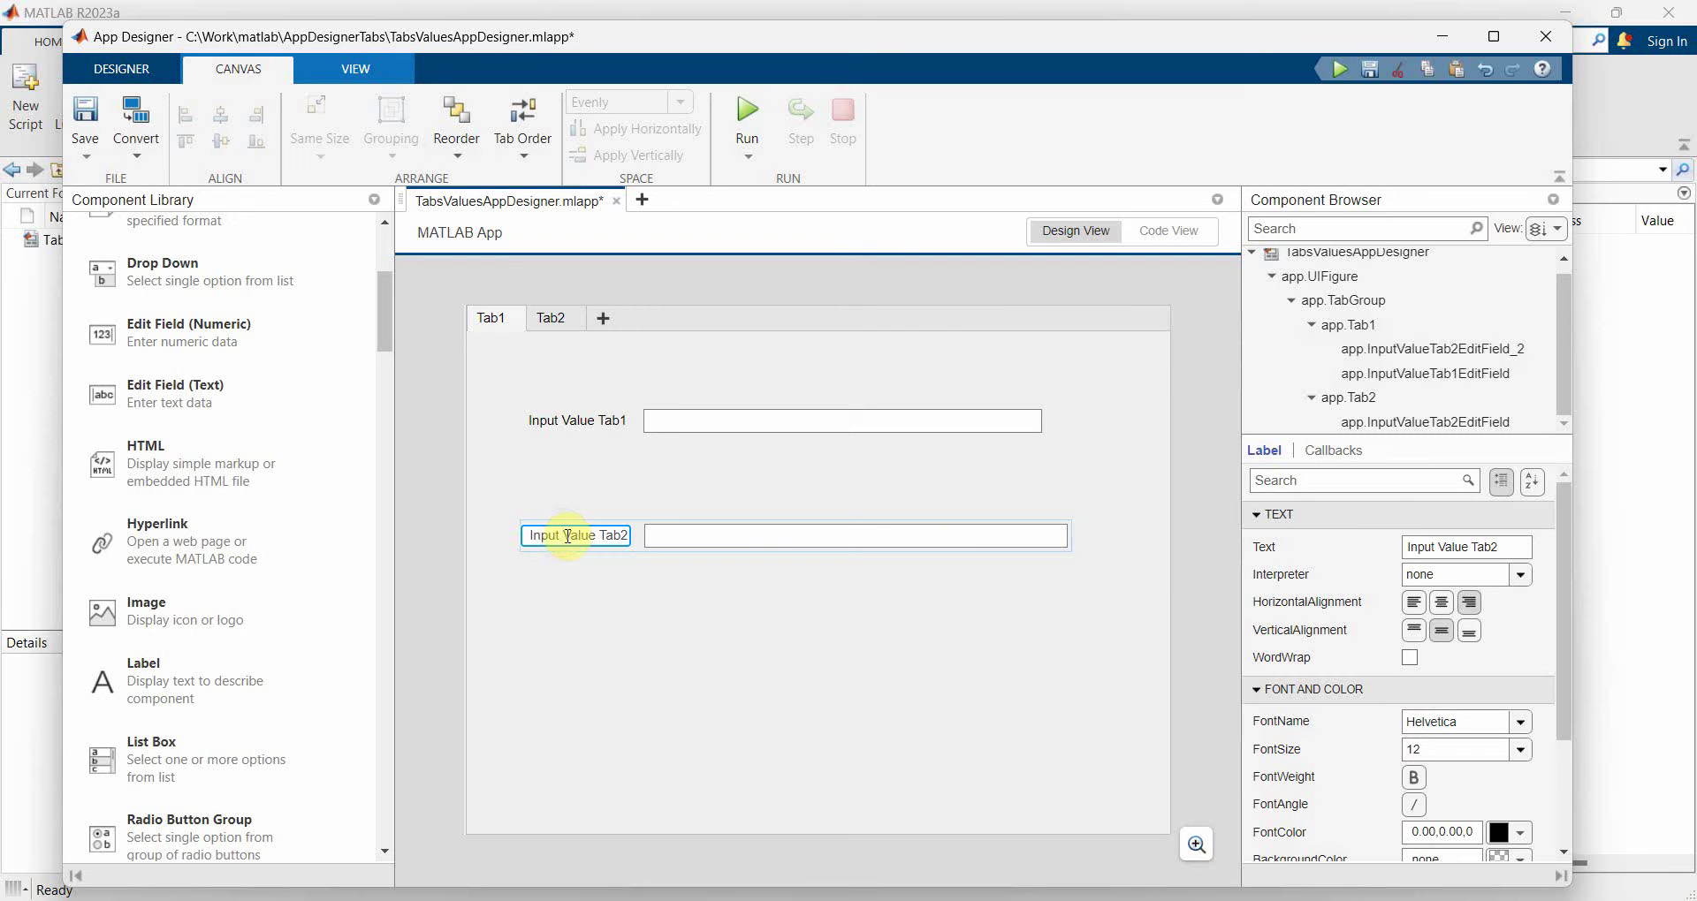
left_click(626, 535)
type("Copi")
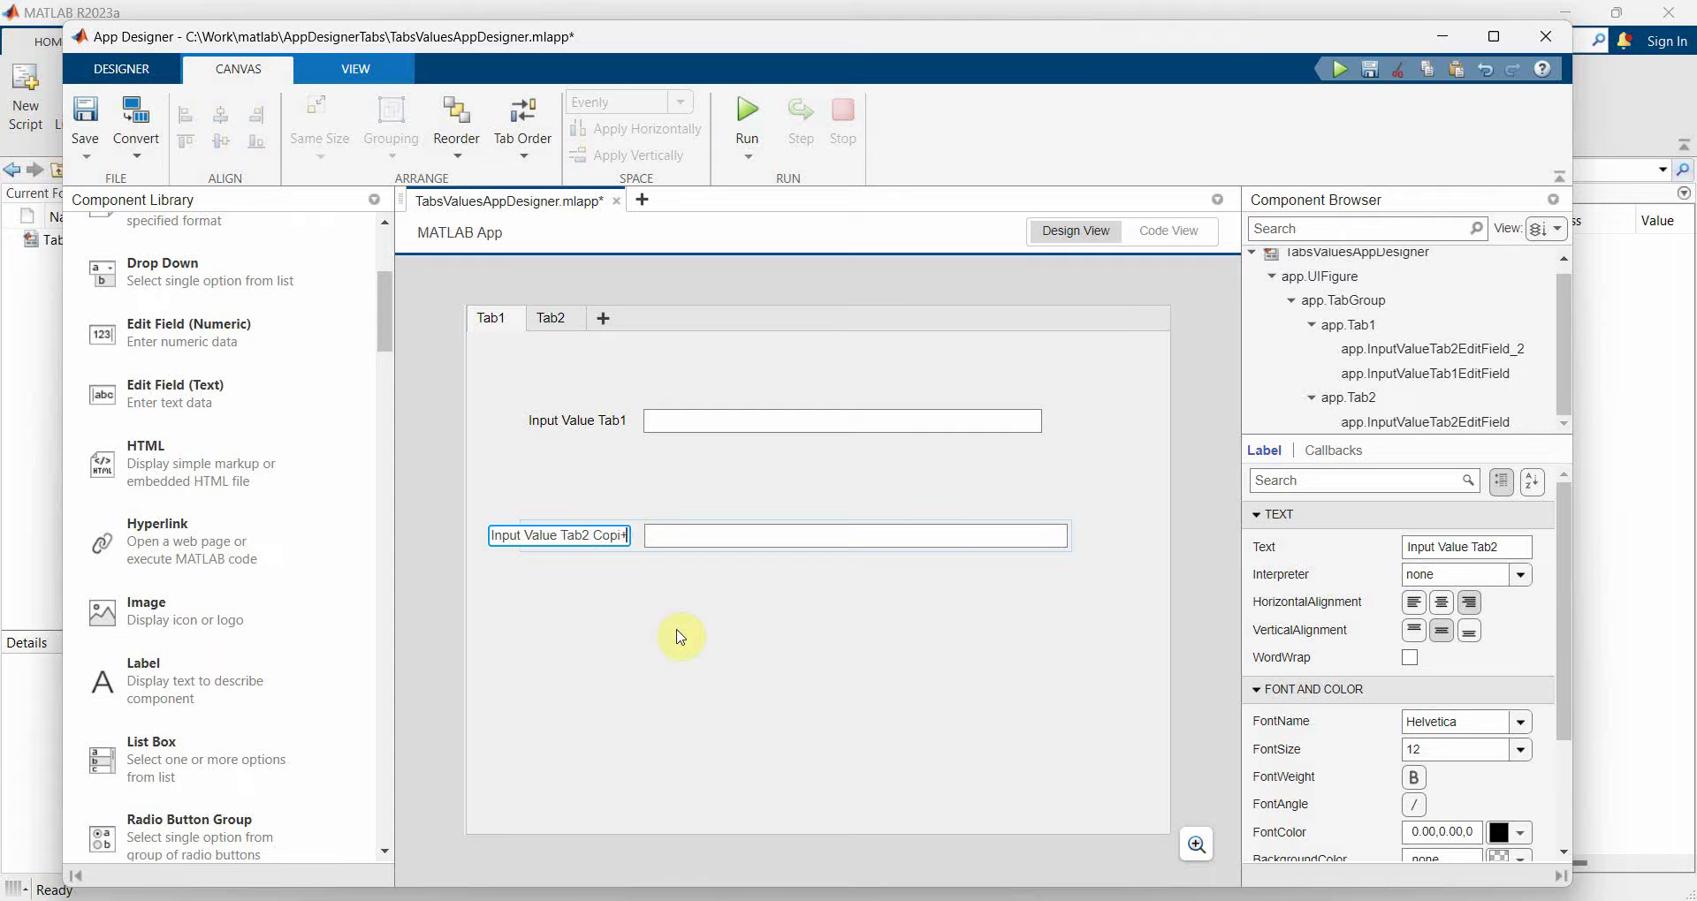
key("BackSpace")
key("BackSpace")
type("e")
key("BackSpace")
key("BackSpace")
type("ed")
key("Return")
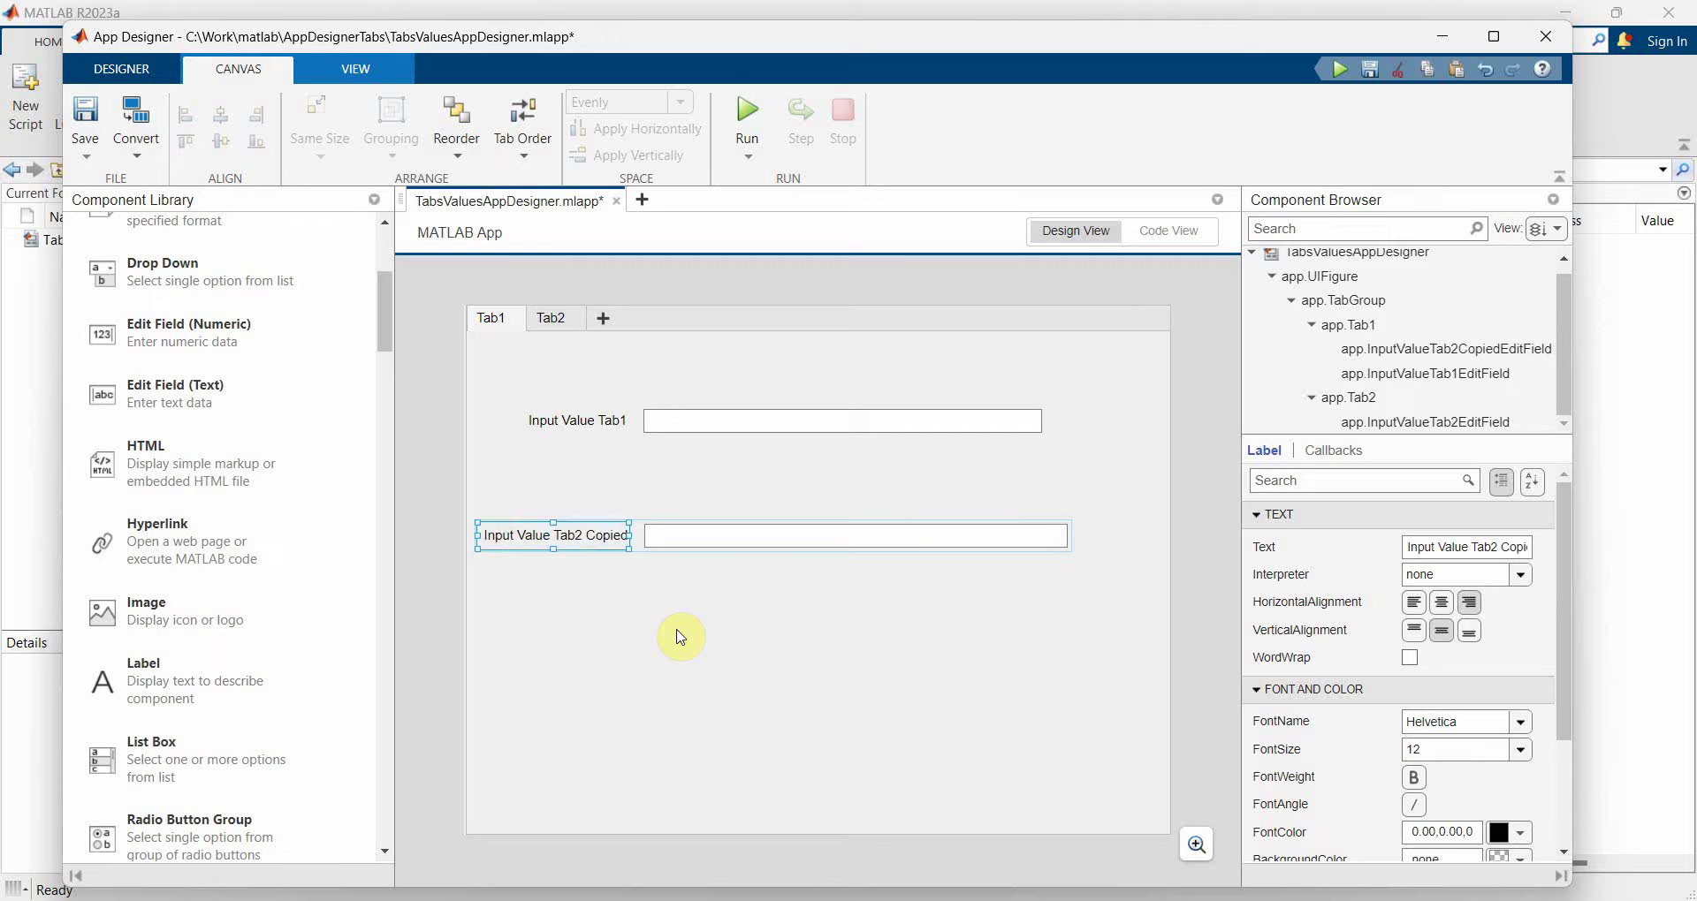
Paste a copy of the Tab1 text field onto Tab2, below Input Value Tab2.
left_click(542, 479)
left_click(636, 413)
left_click(631, 410)
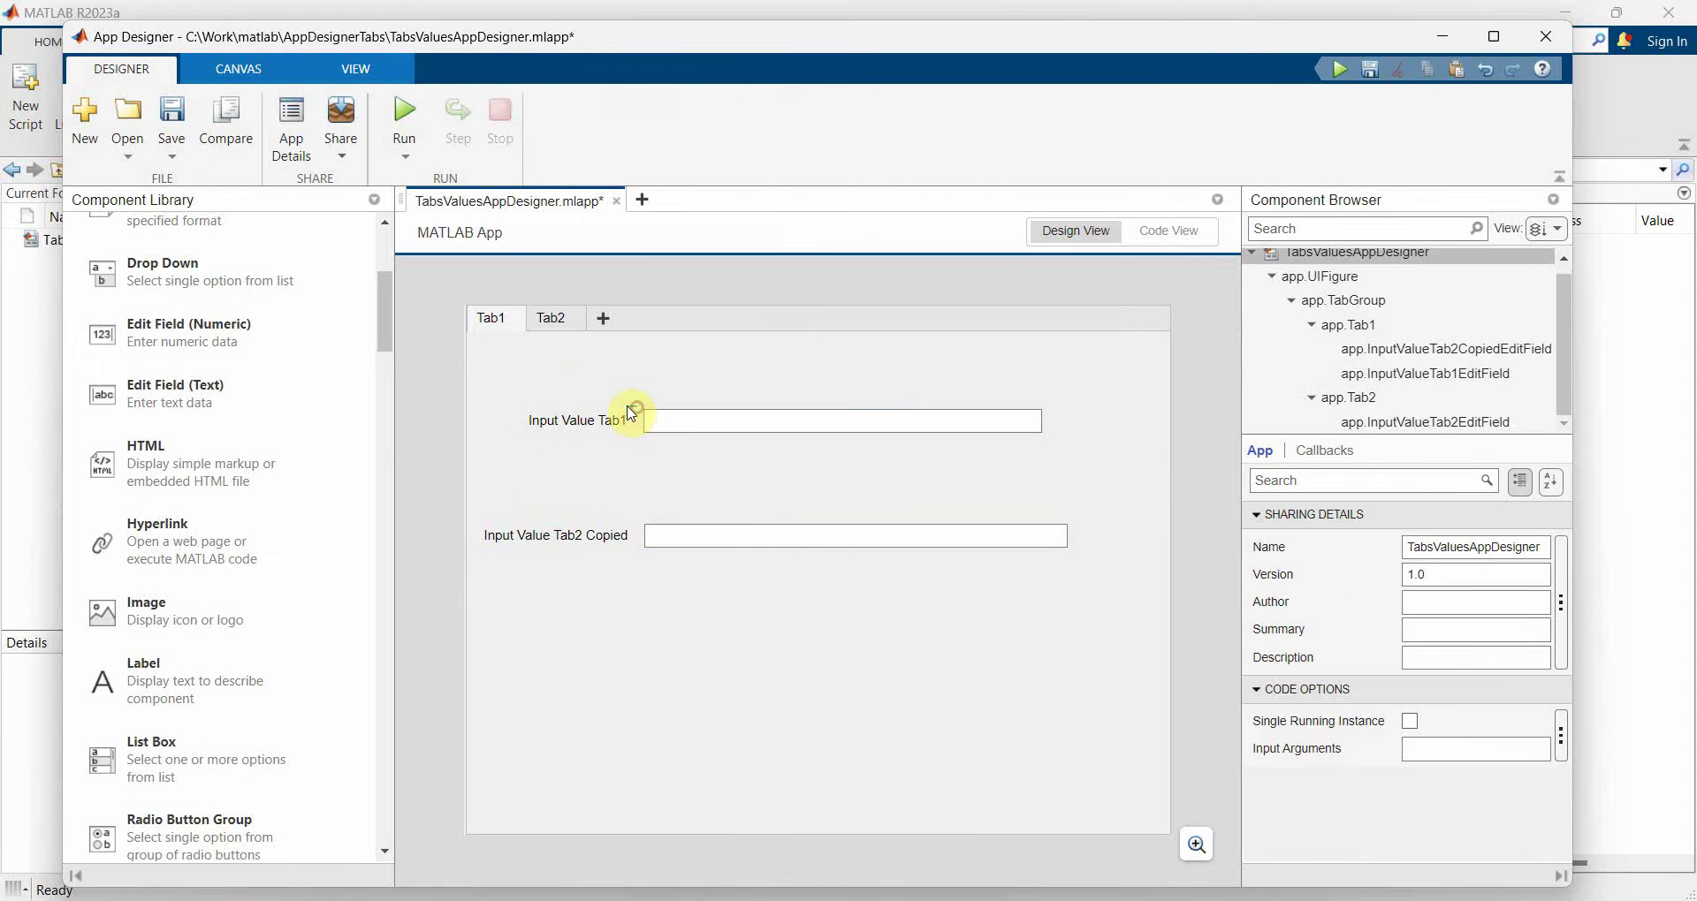
left_click_drag(637, 414, 625, 414)
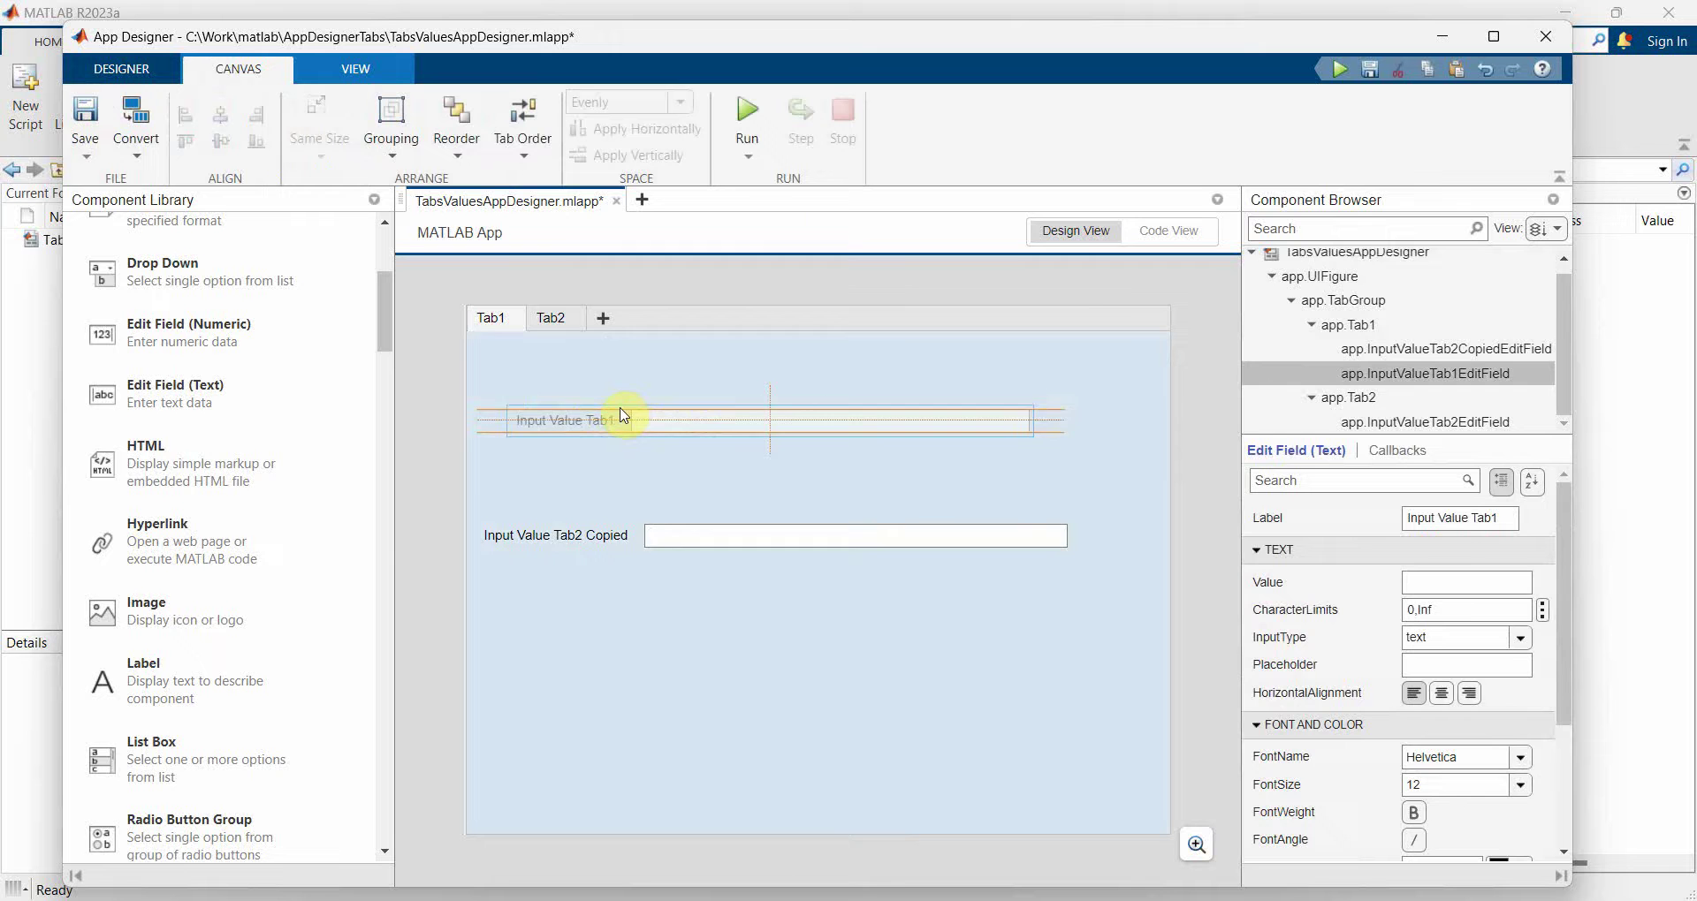
left_click(550, 318)
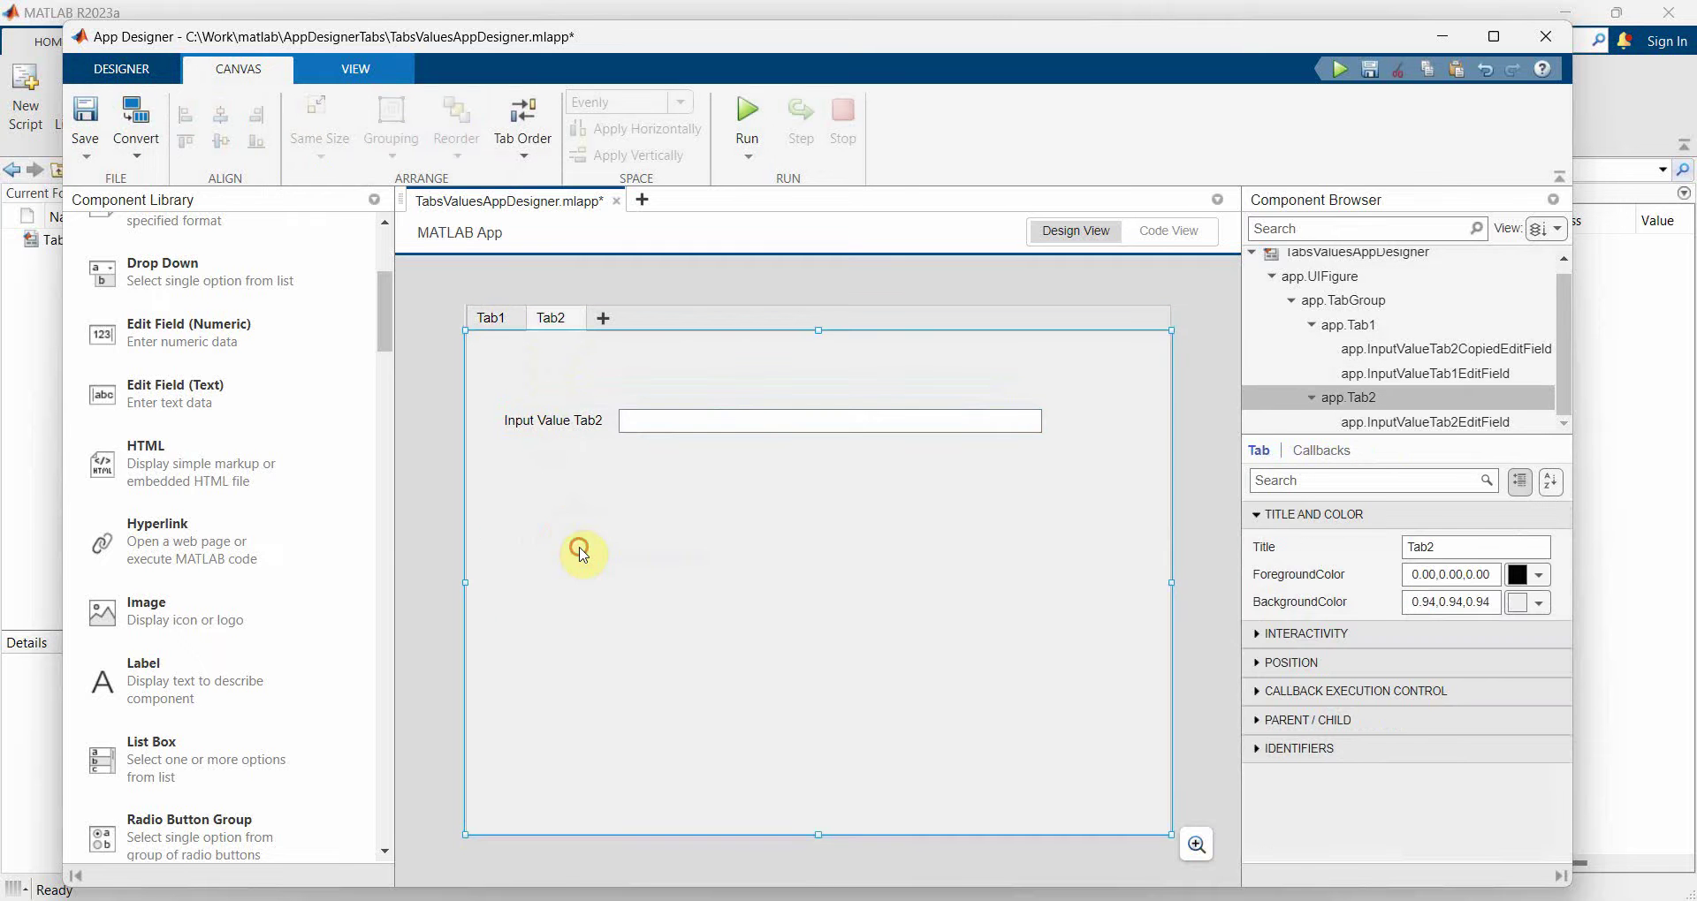
key("ctrl+v")
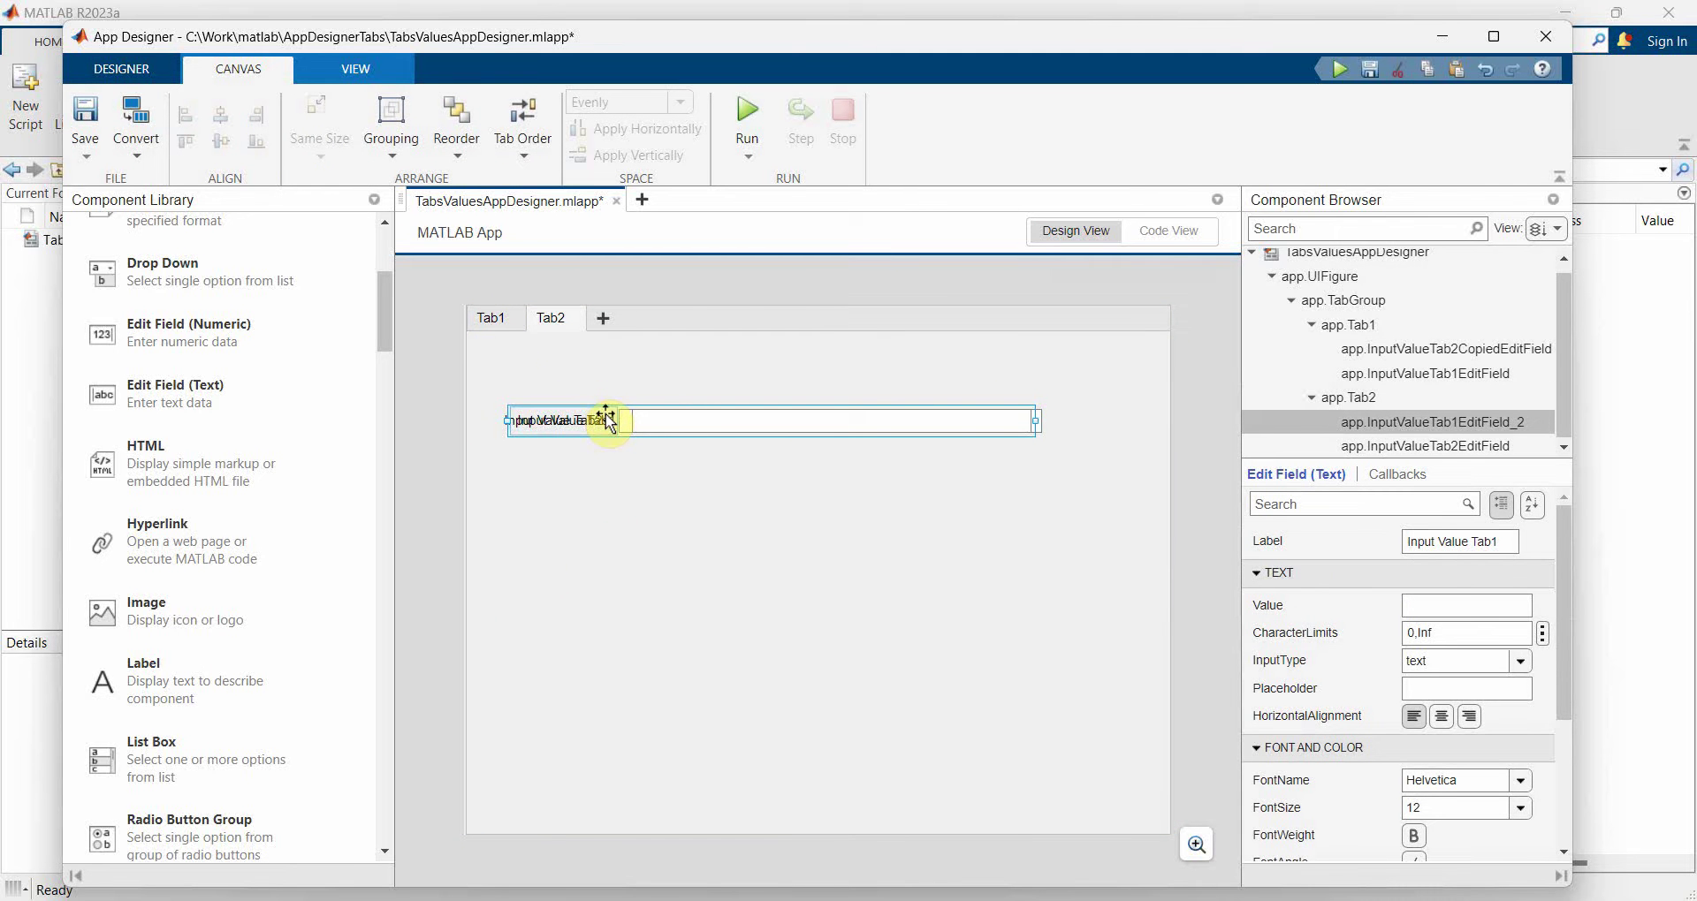
left_click_drag(612, 426, 601, 521)
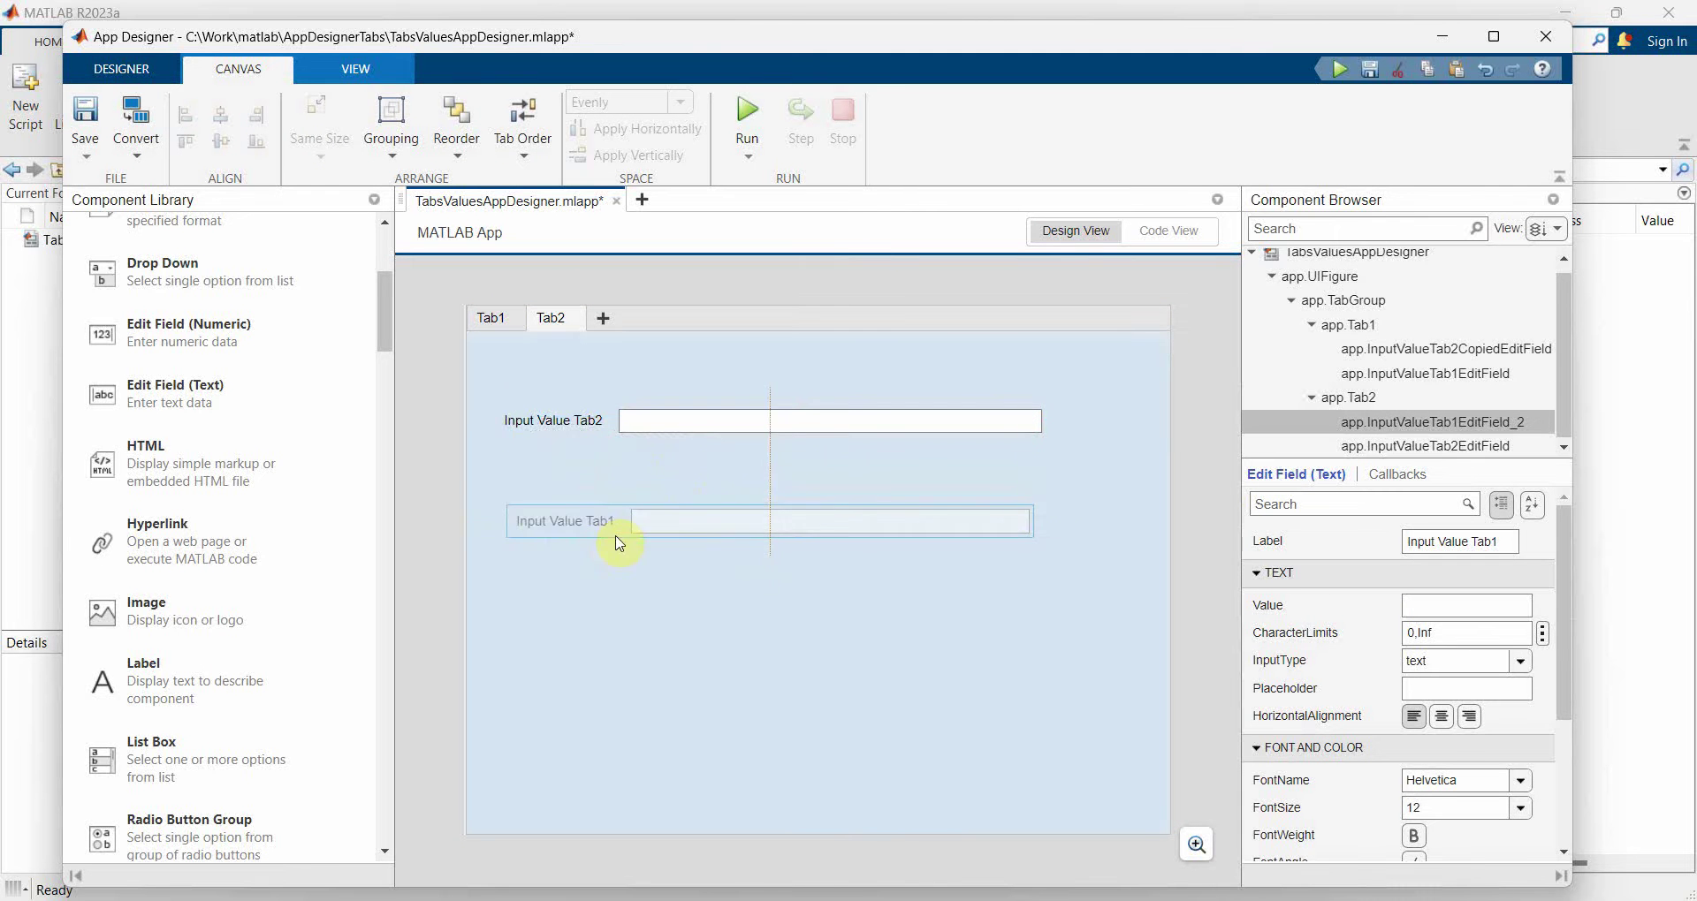
Relabel the copy 'Input Value Tab1 Copied' and align it under the Tab2 field.
double_click(603, 524)
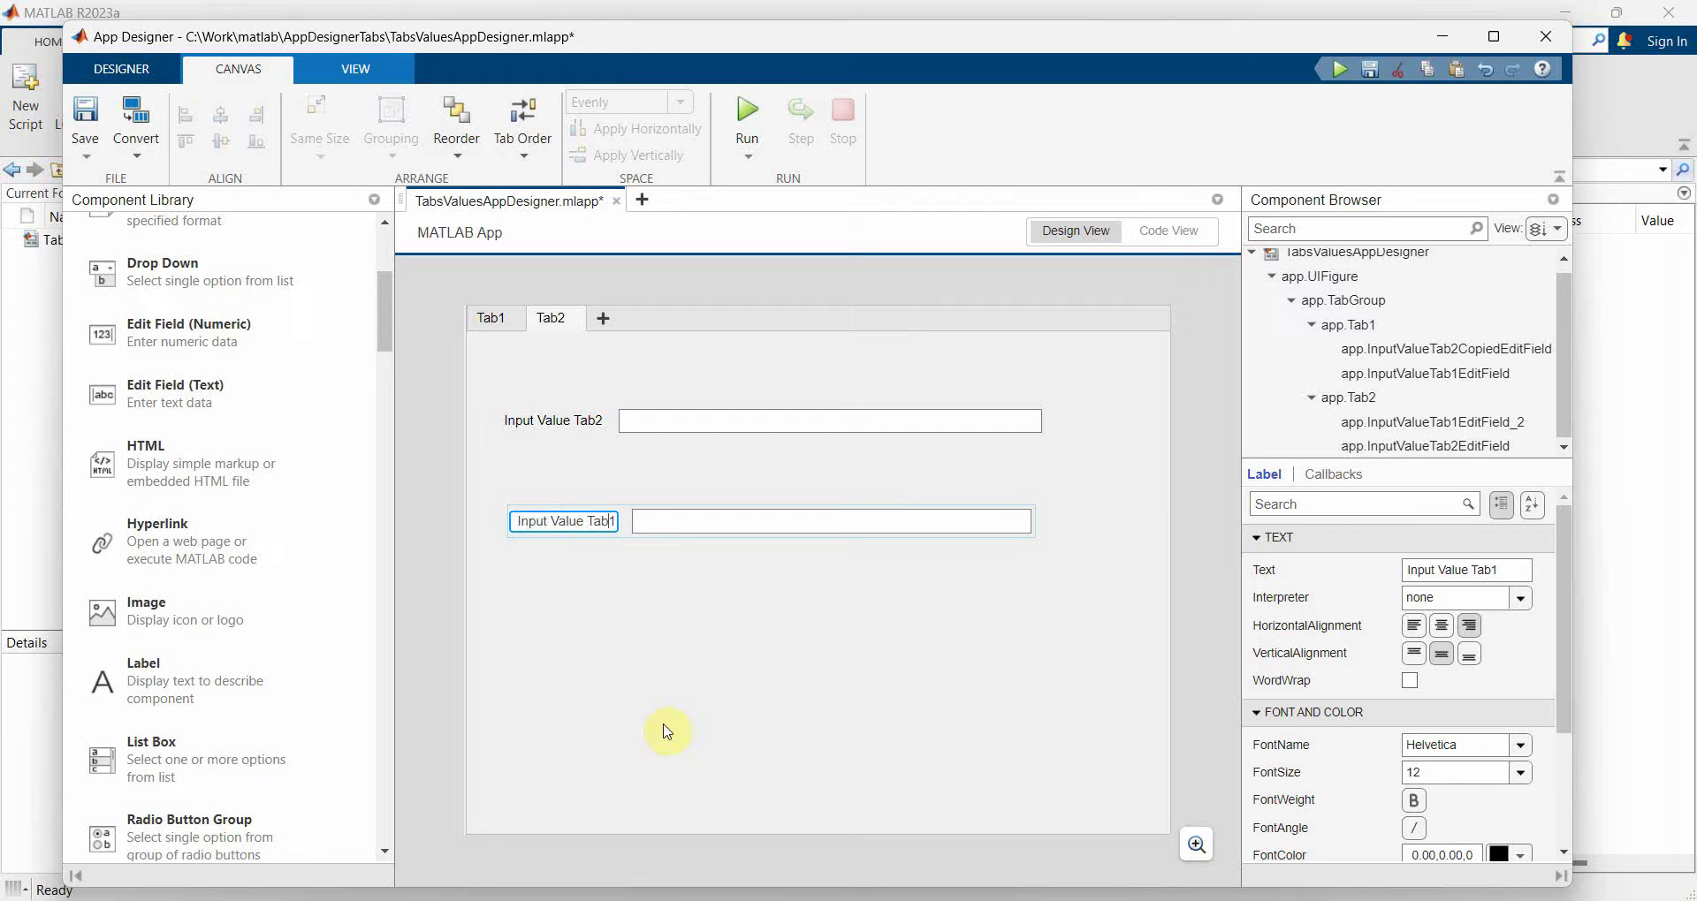
type(" Copied")
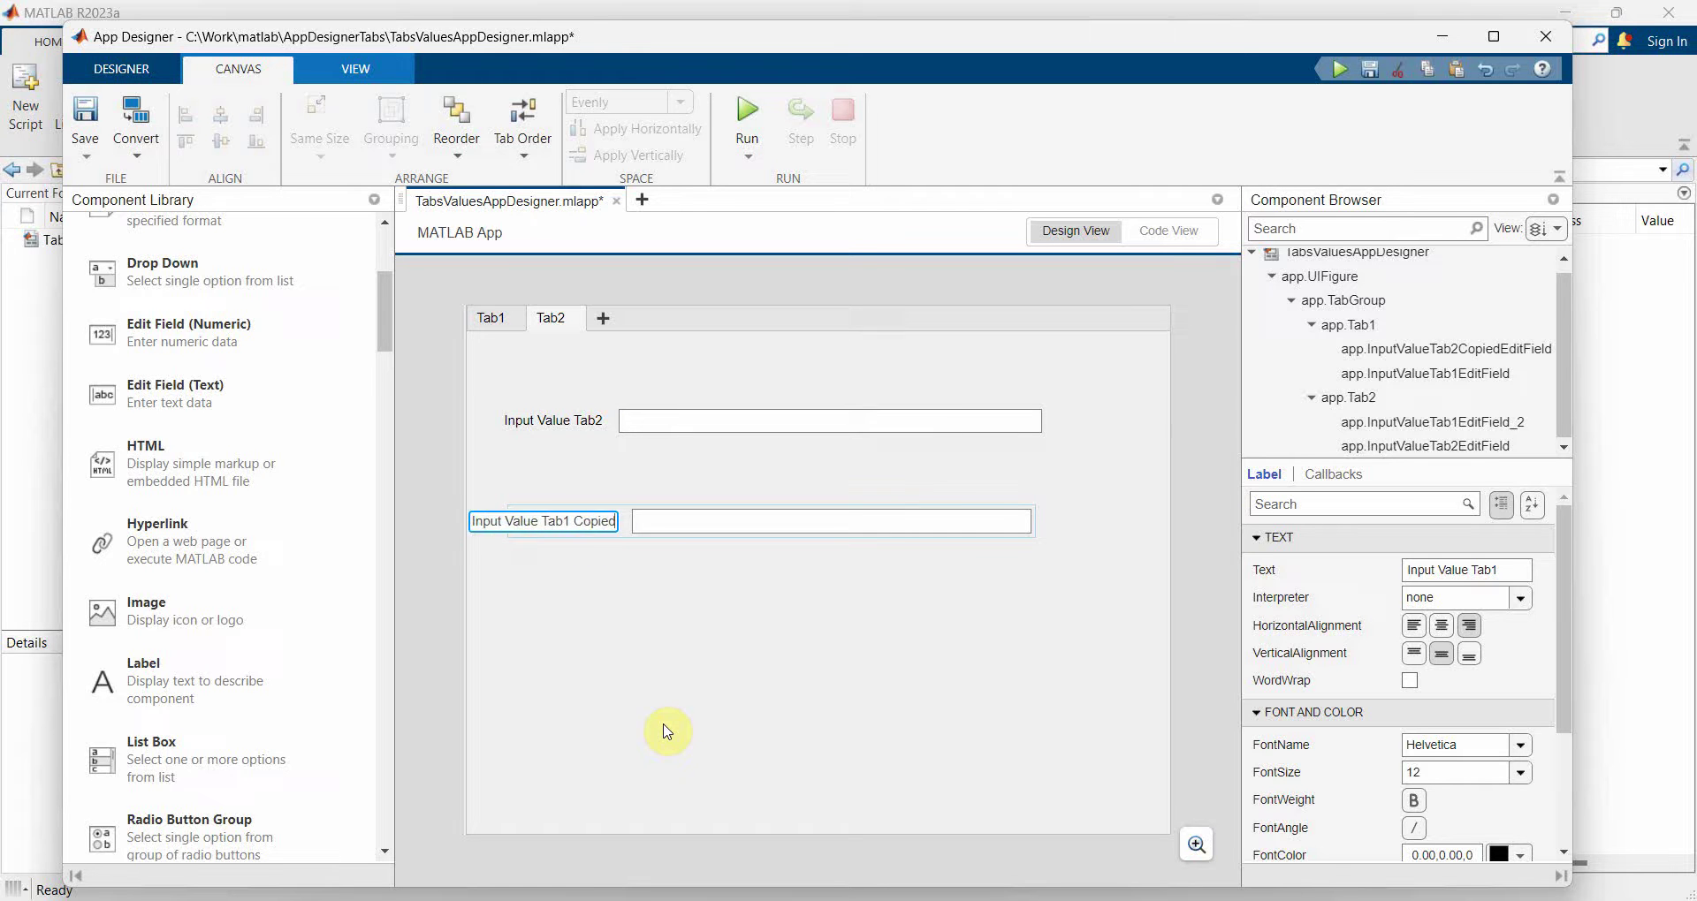
key("Return")
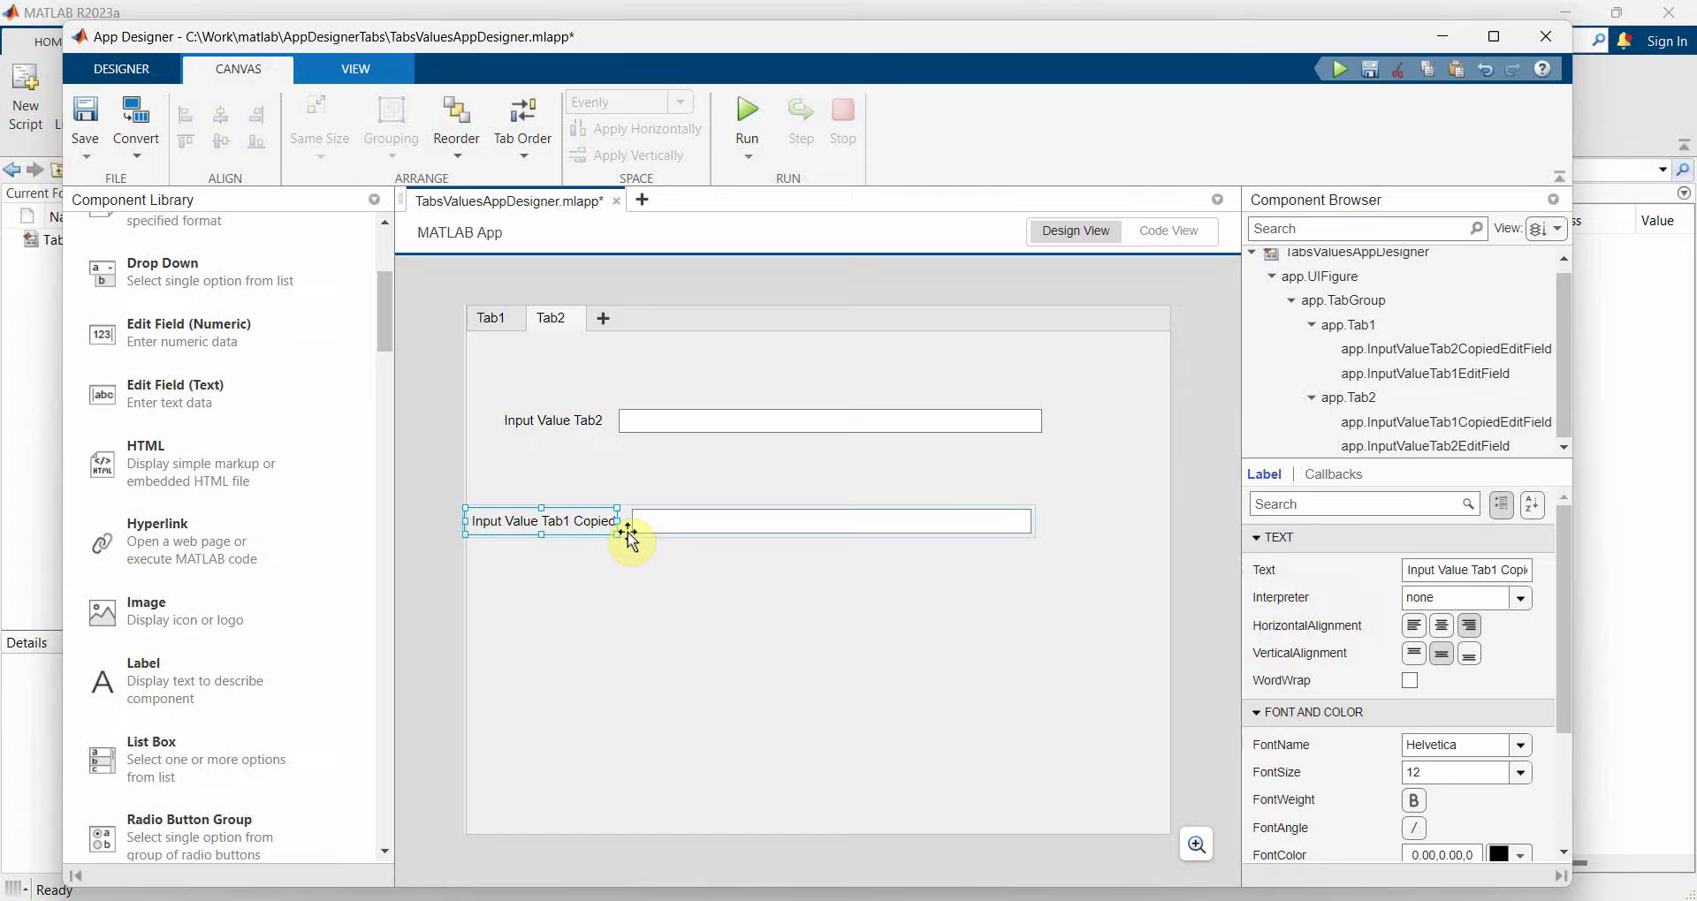
left_click_drag(628, 534, 675, 549)
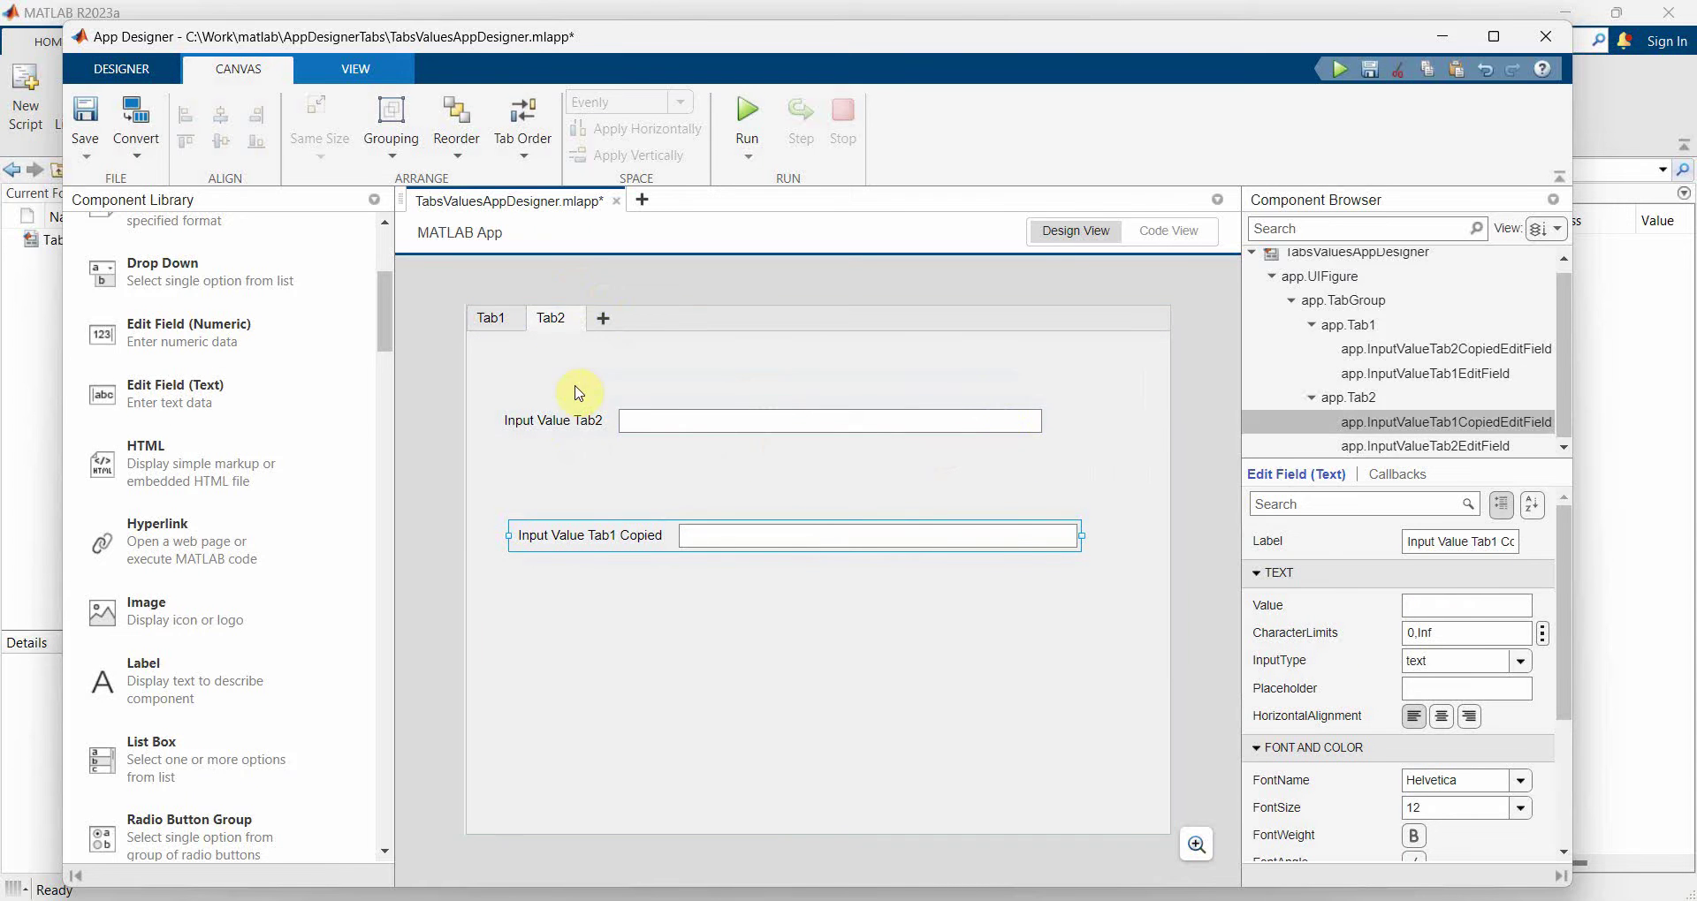
left_click(490, 318)
Add a ValueChangedFcn callback to the Input Value Tab1 field.
left_click(636, 422)
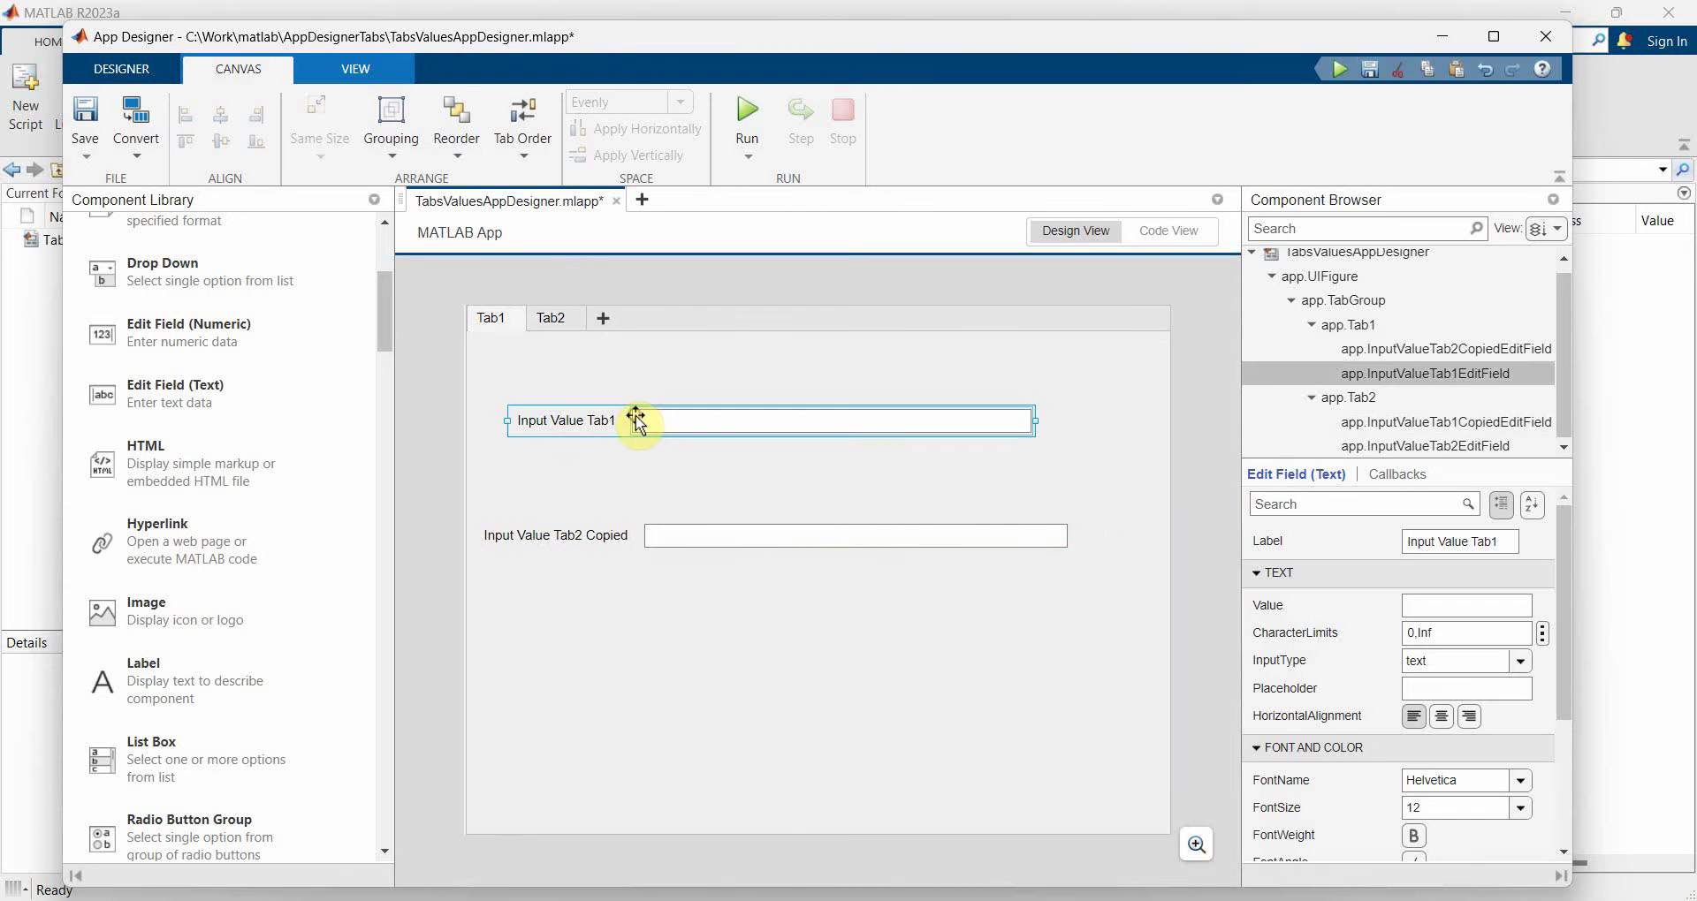
left_click(1400, 474)
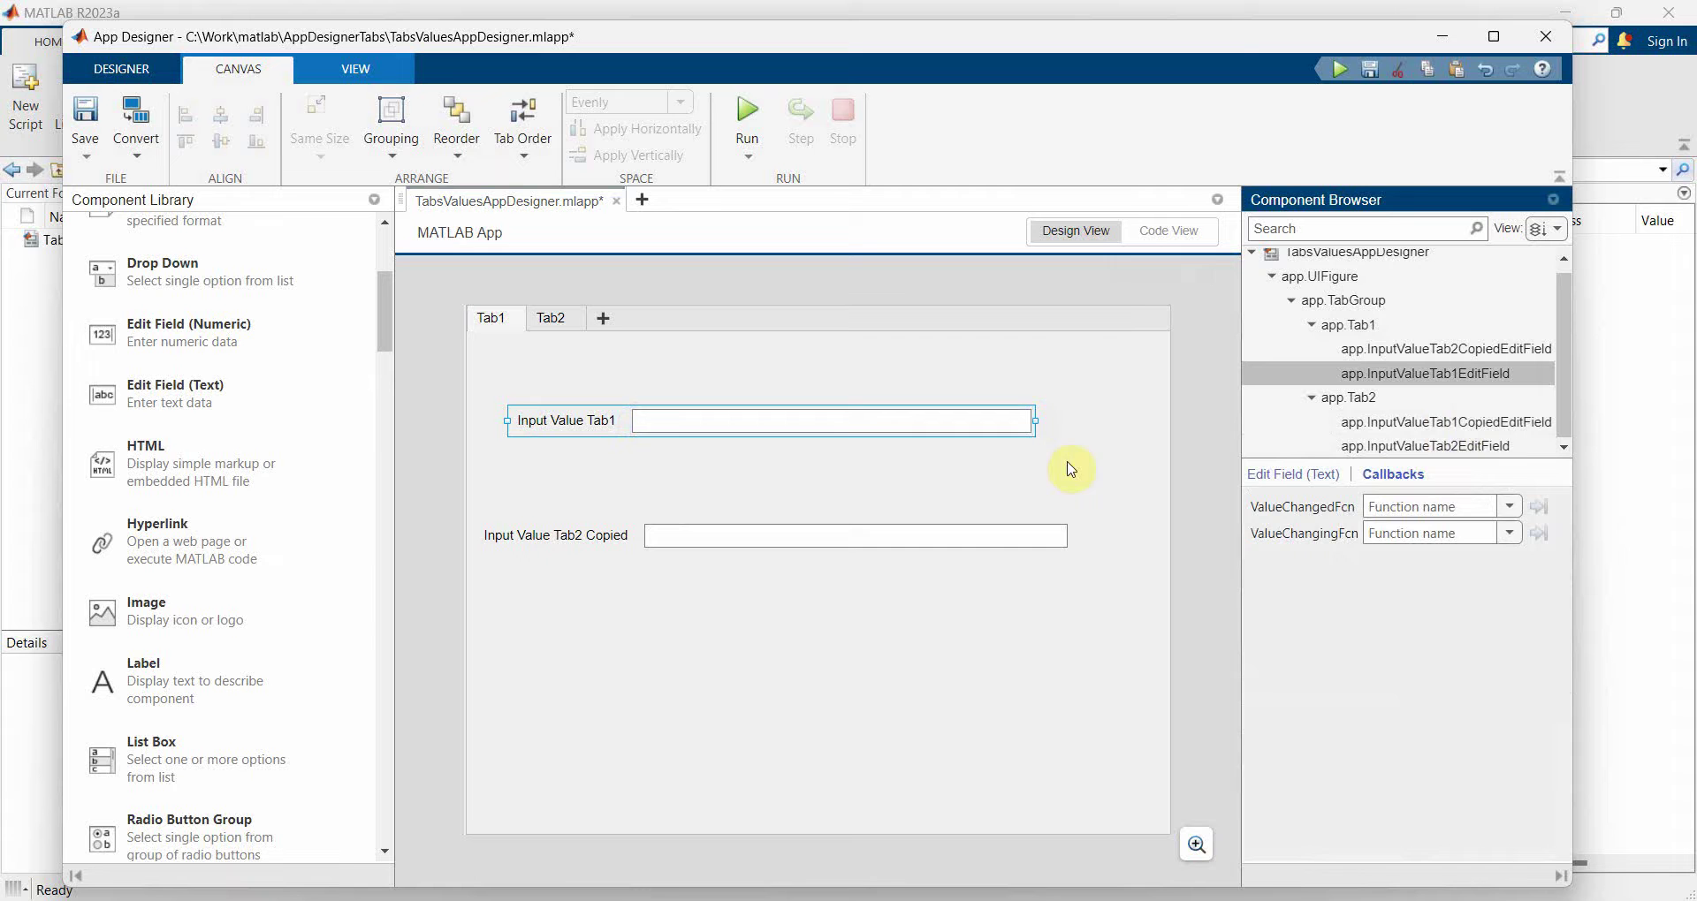
left_click(1508, 509)
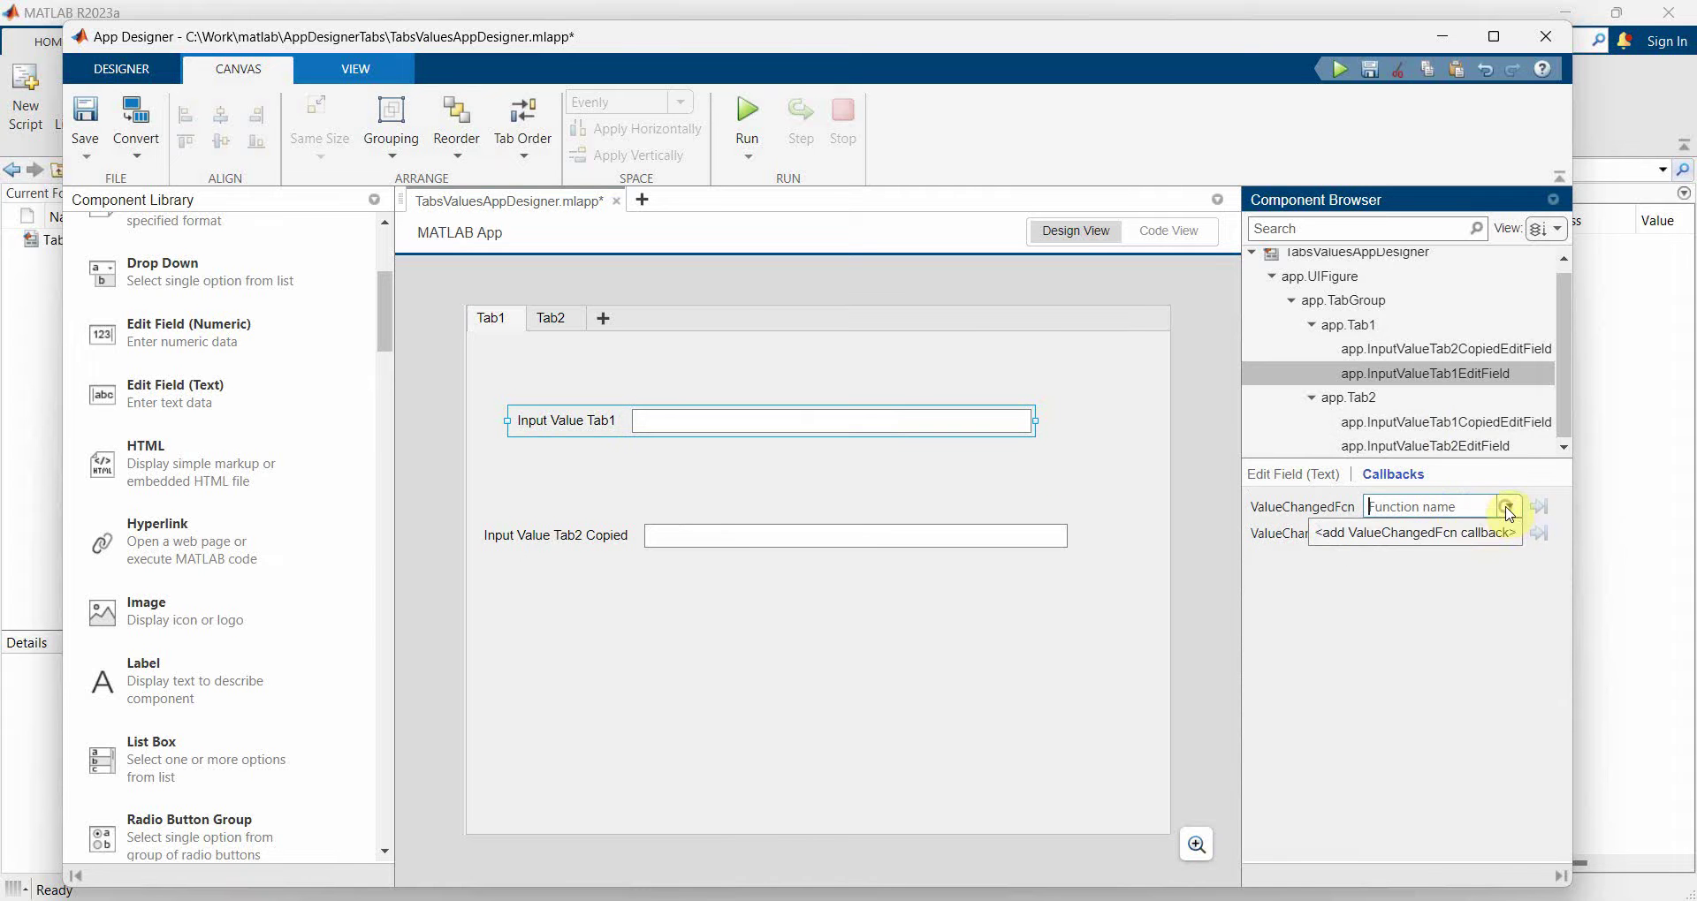
left_click(1506, 533)
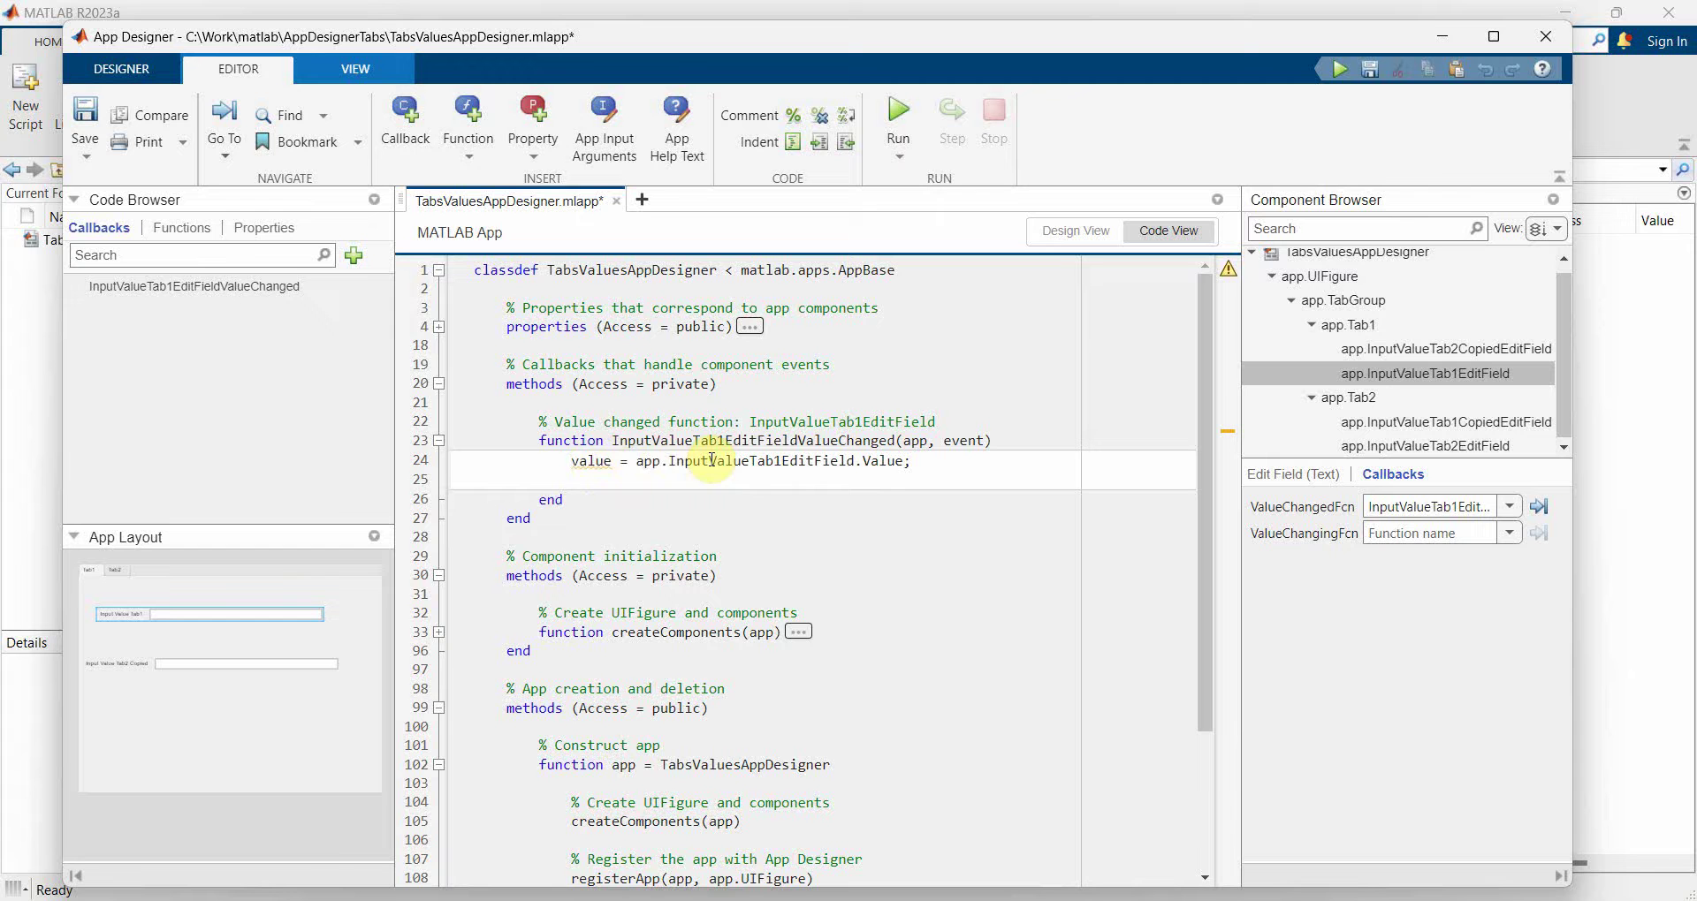
Write app.InputValueTab1CopiedEditField.Value = value; in the callback body.
type("app.")
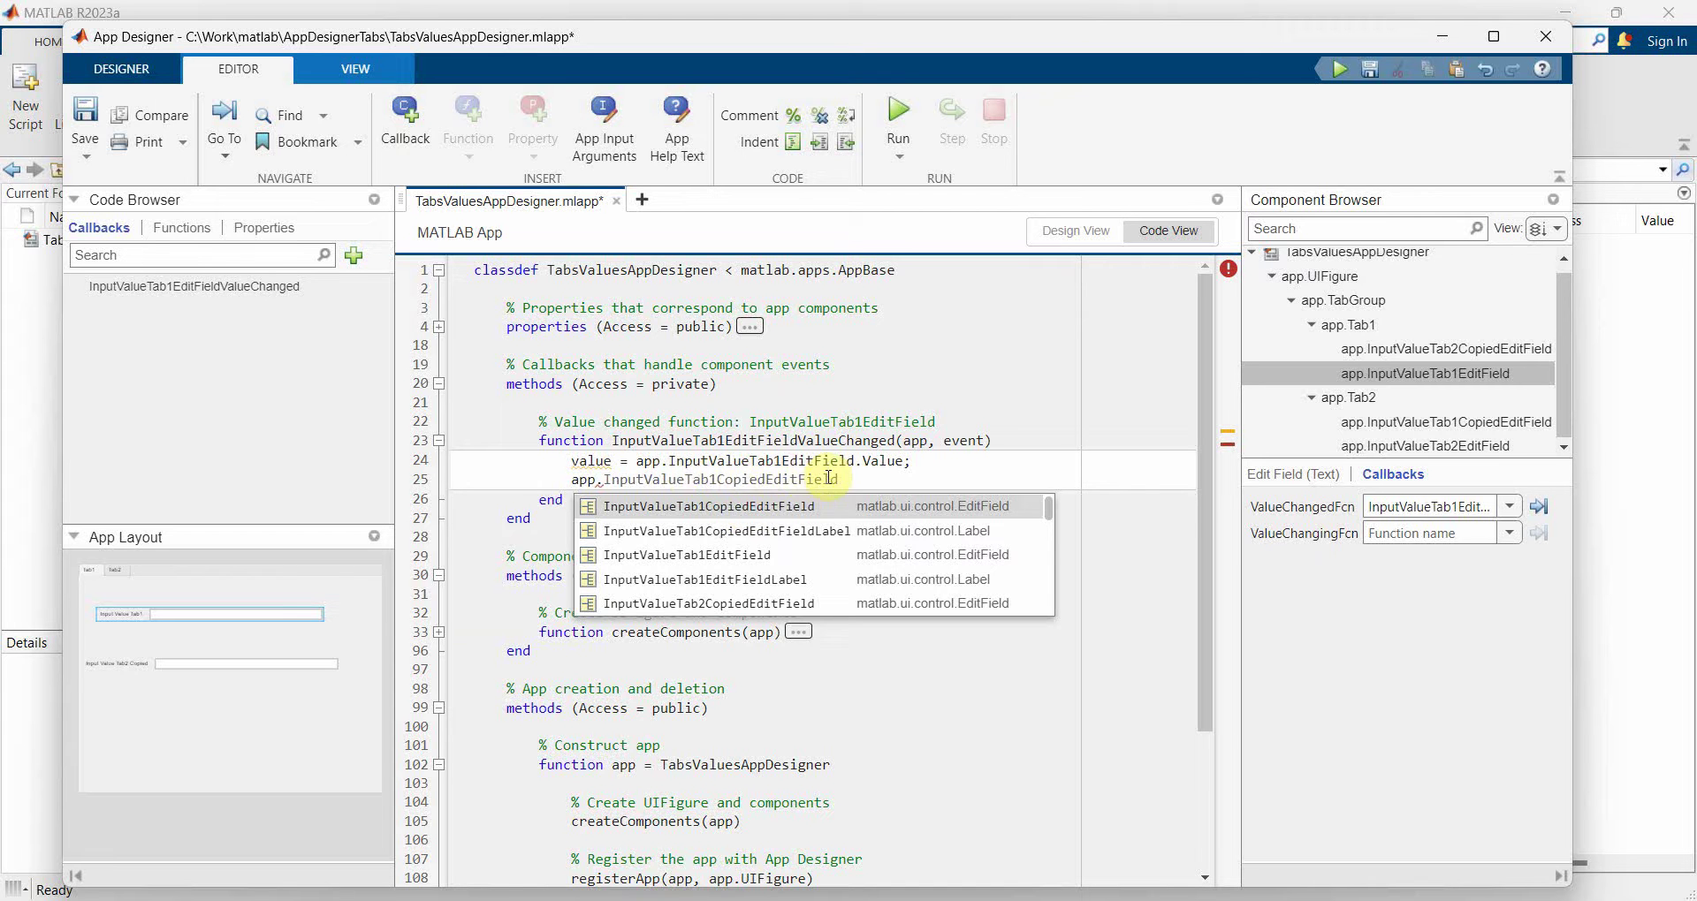
key("Escape")
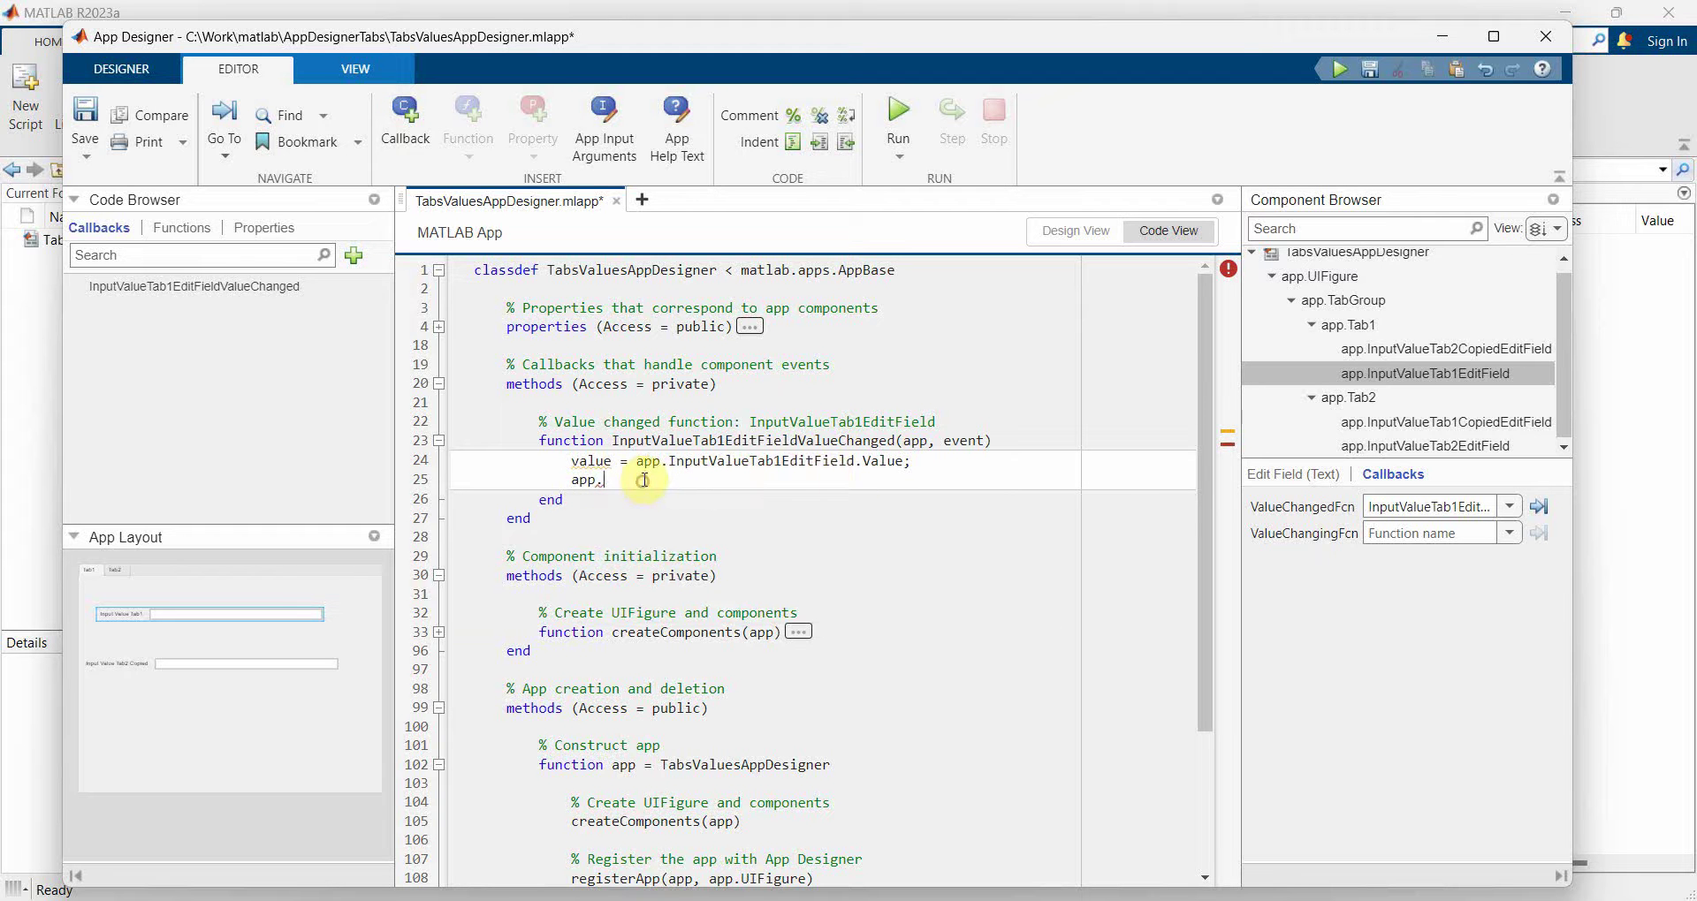
type("a")
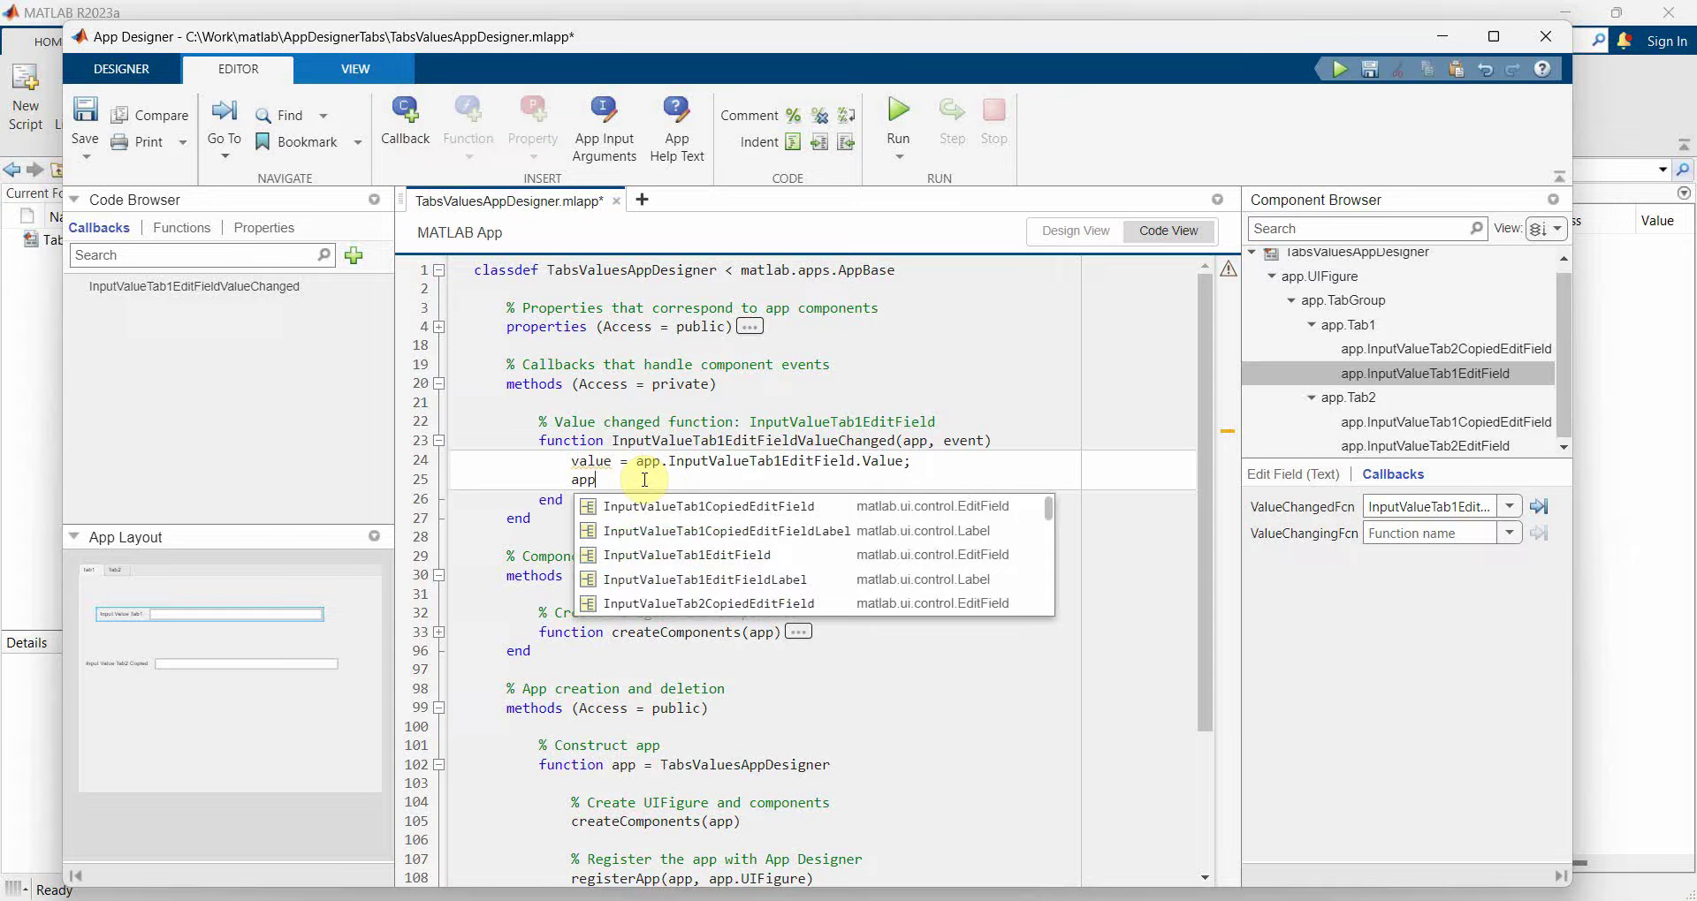
key("BackSpace")
type(".")
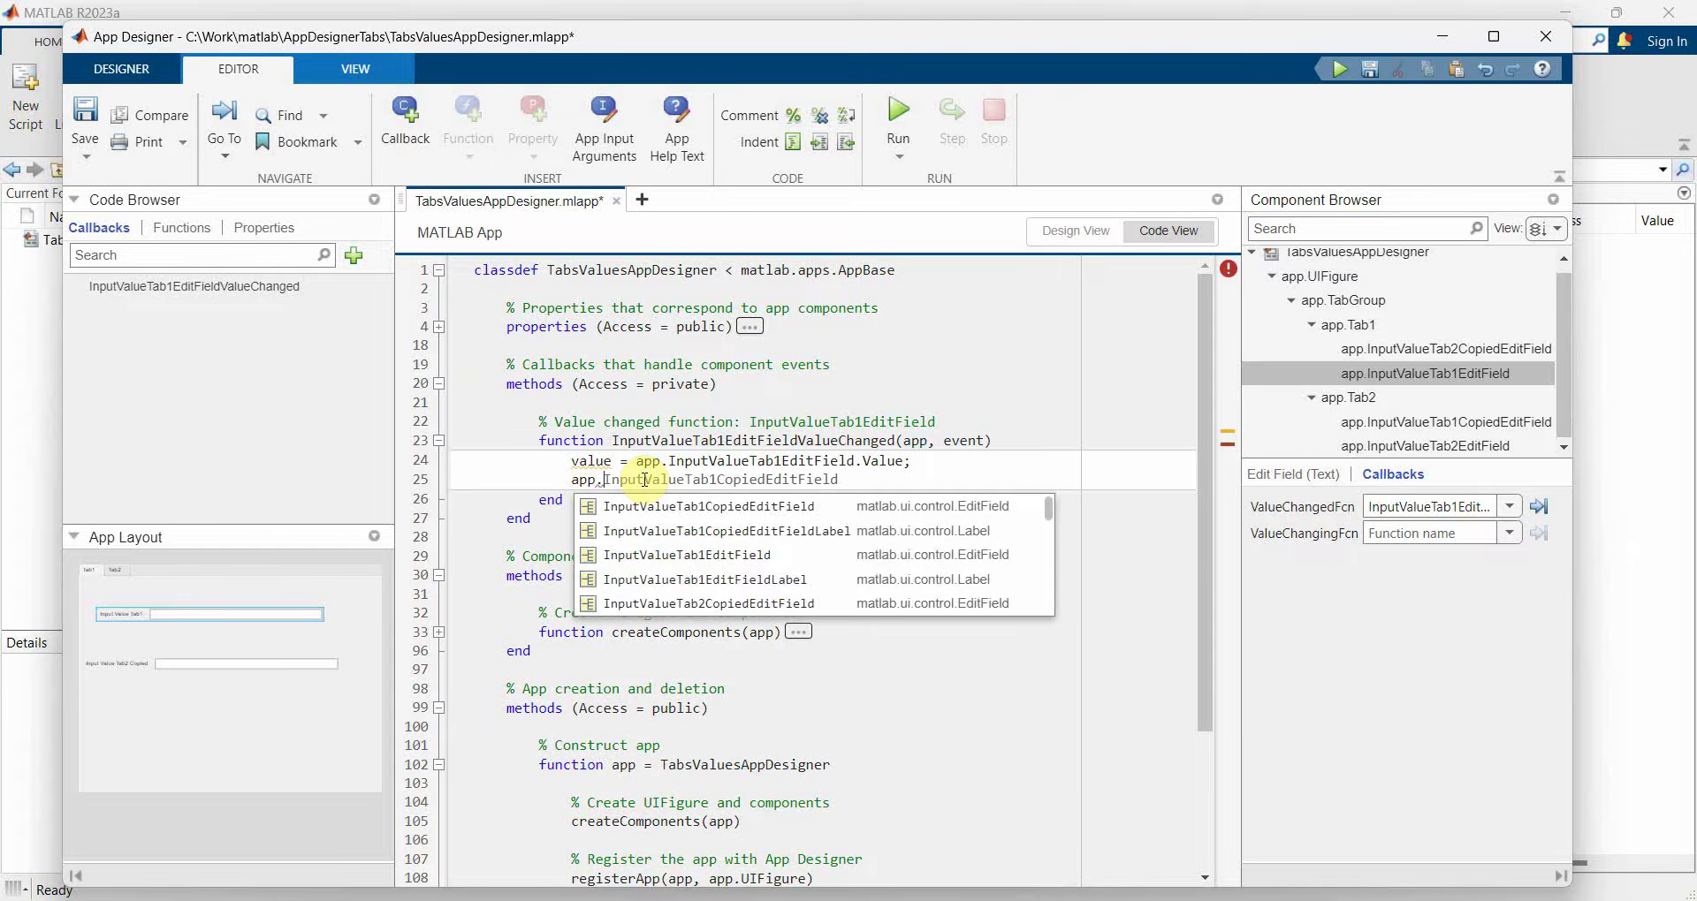
key("Tab")
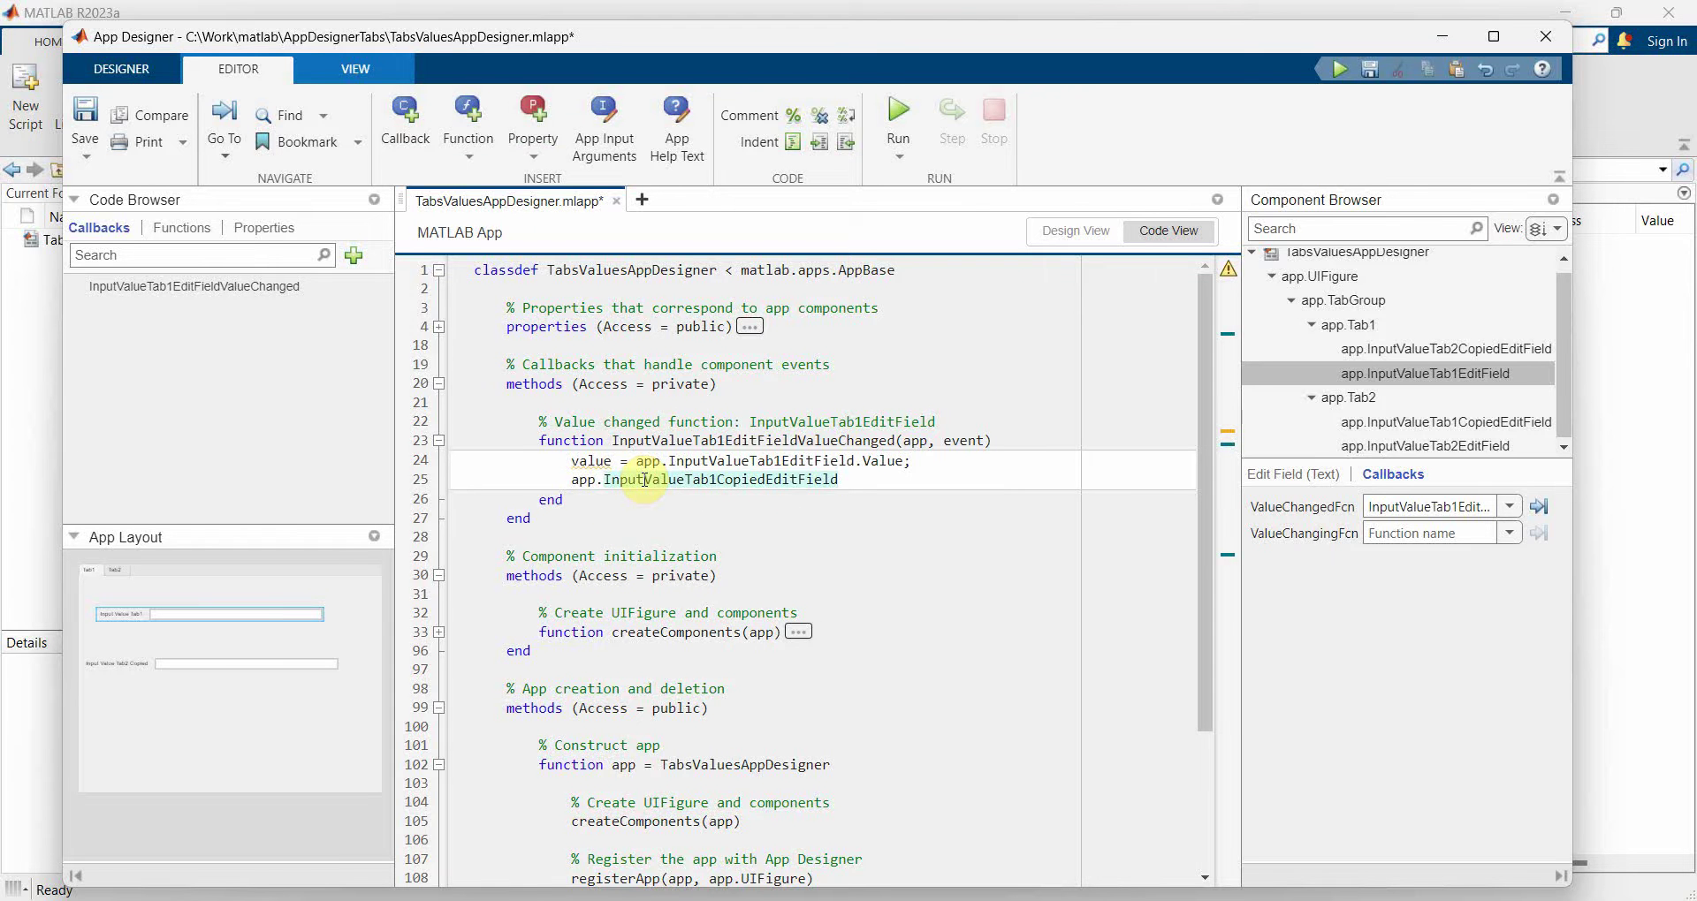
type(".")
key("Tab")
type("= ")
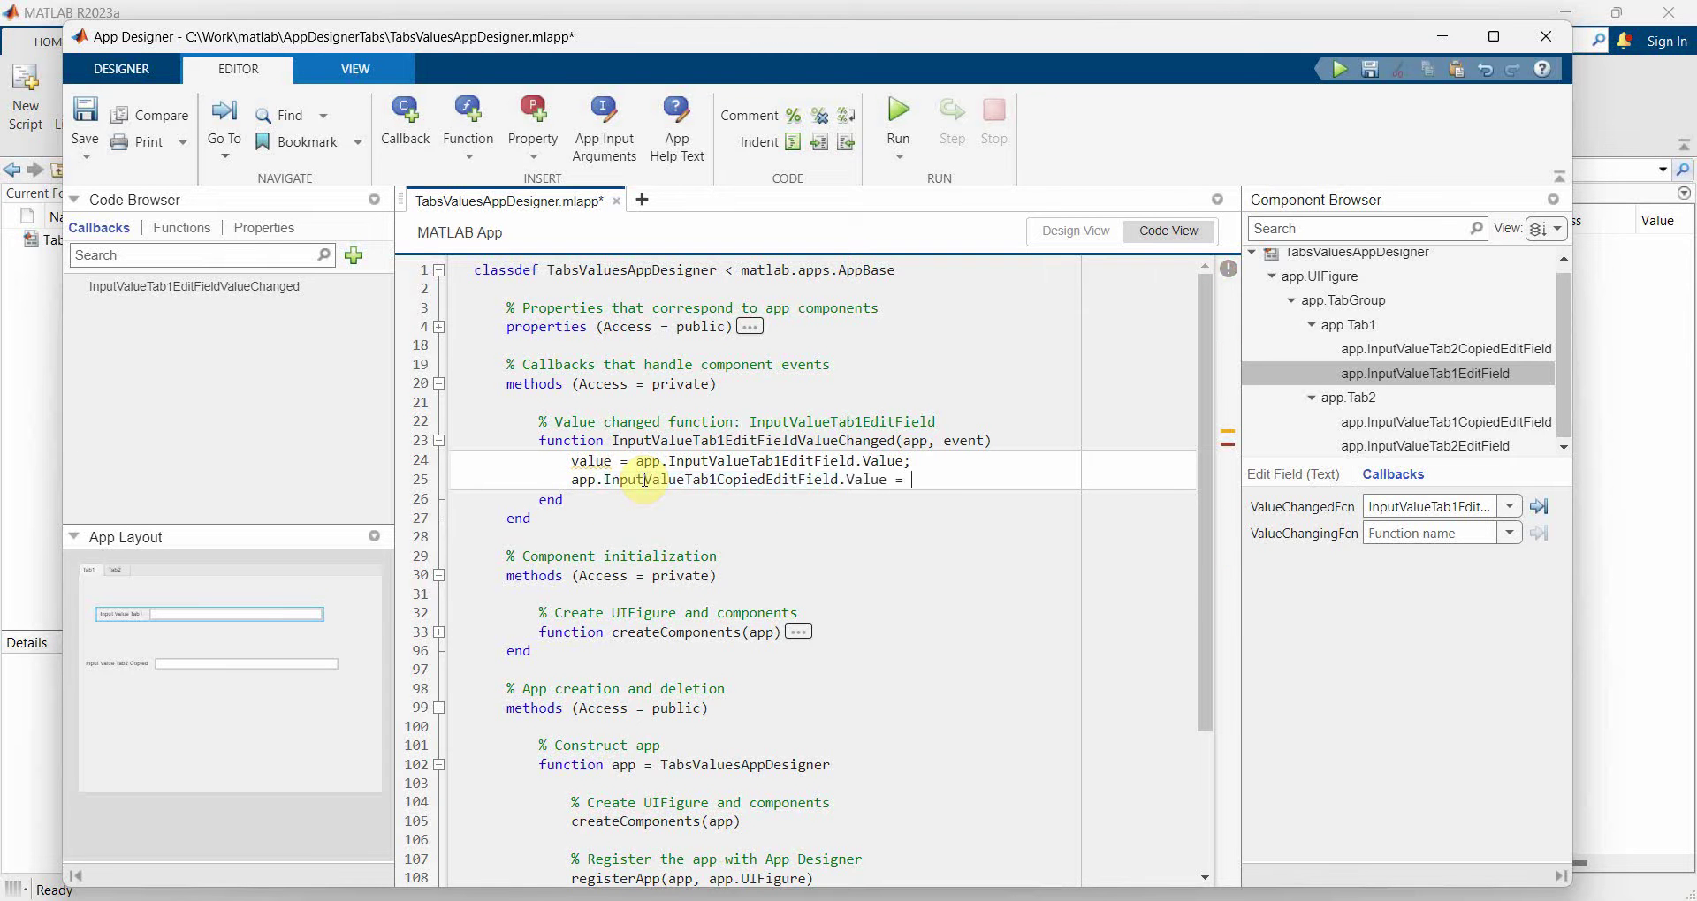
type("value")
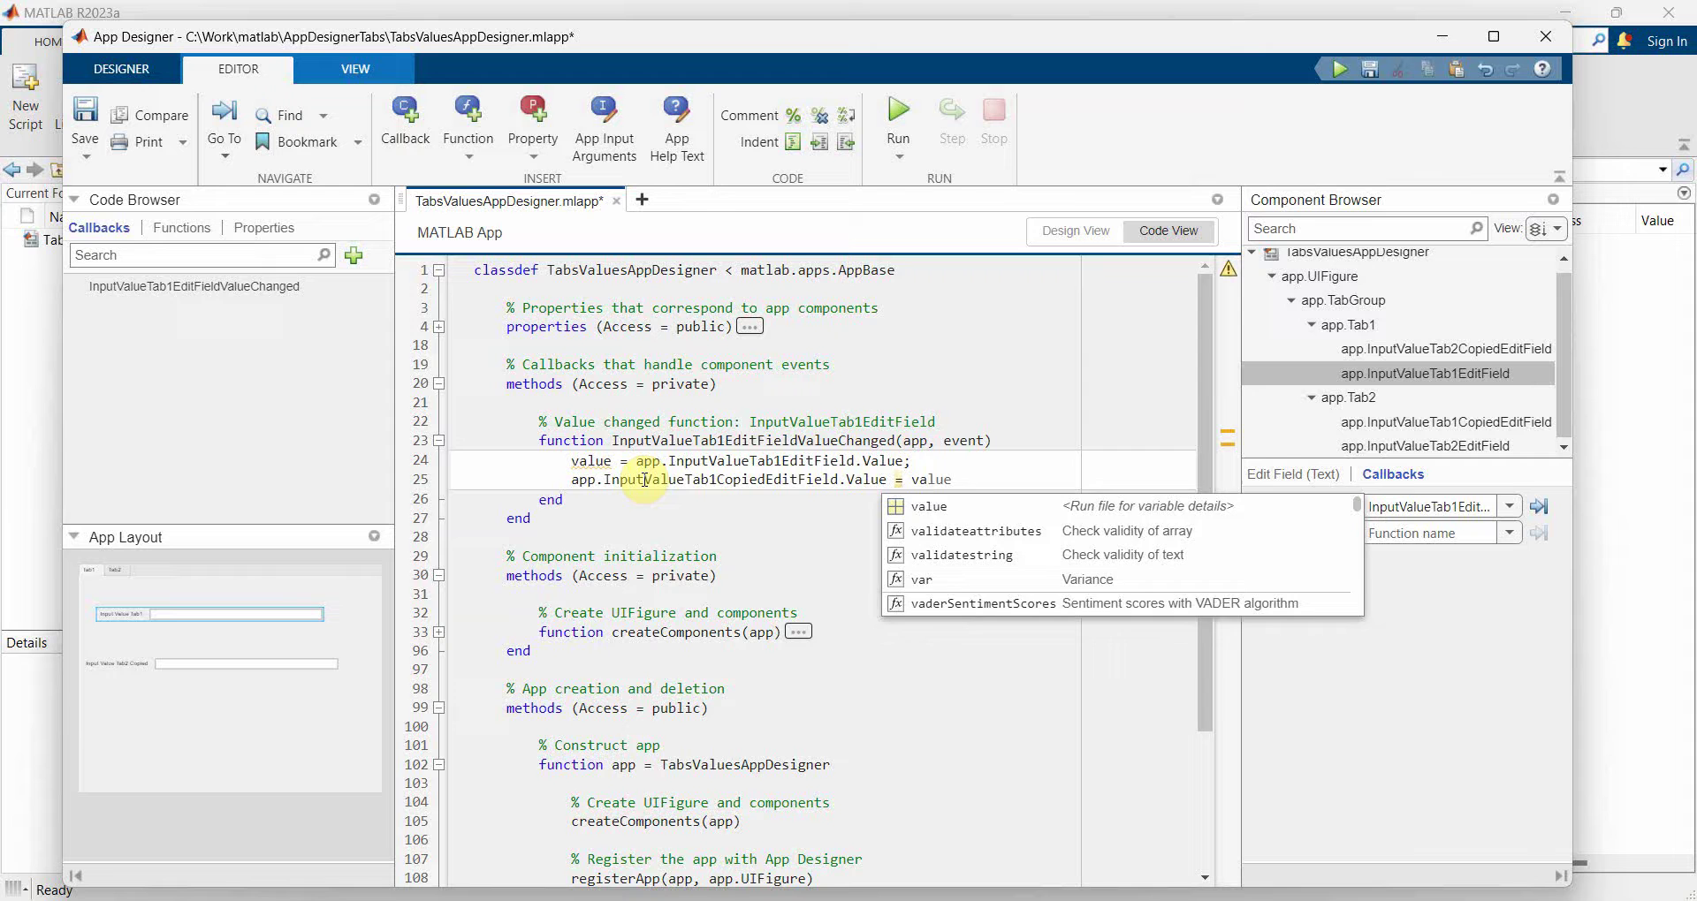
key("Tab")
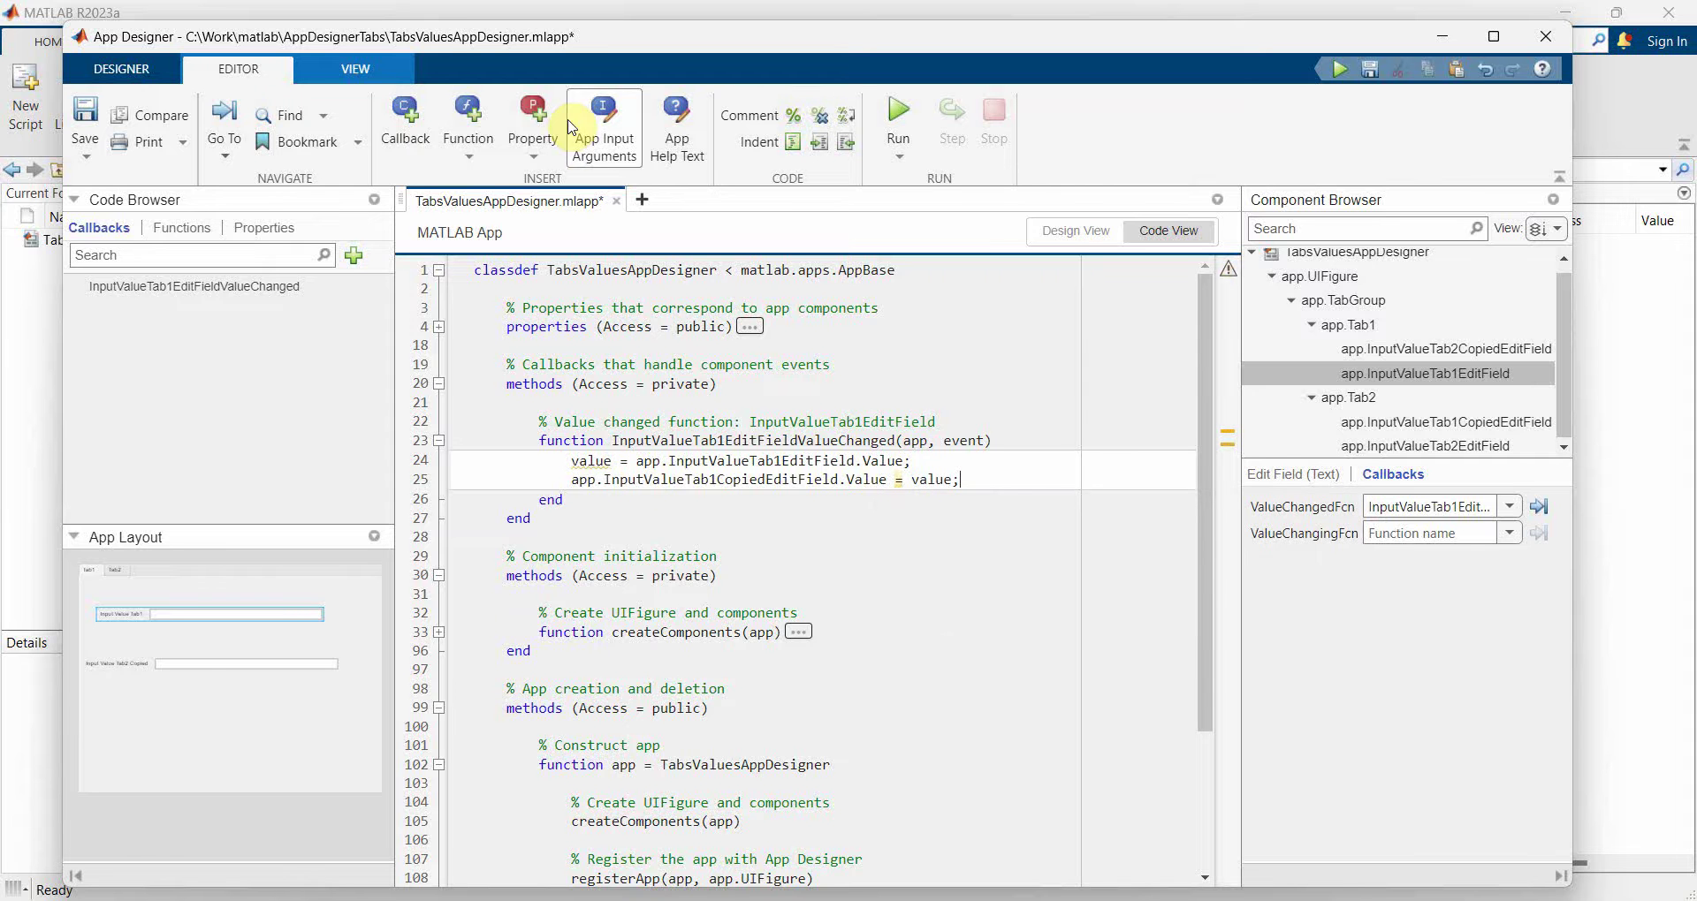
Back in Design View, add a ValueChangedFcn callback to the Input Value Tab2 field.
left_click(1078, 231)
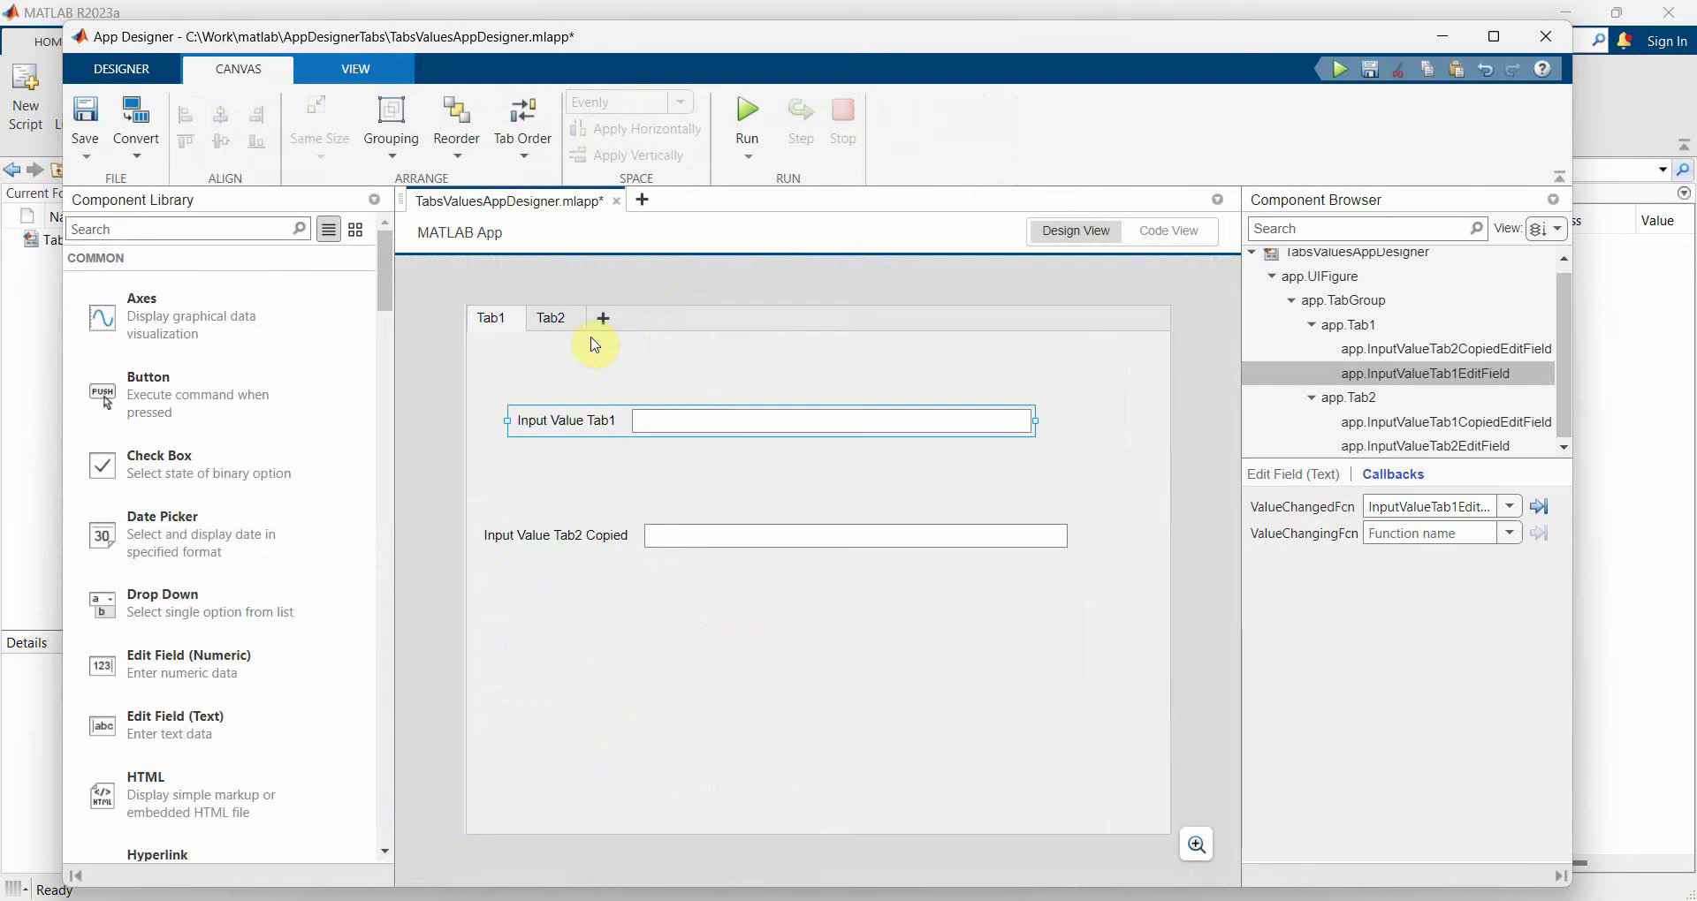
left_click(551, 320)
left_click(598, 423)
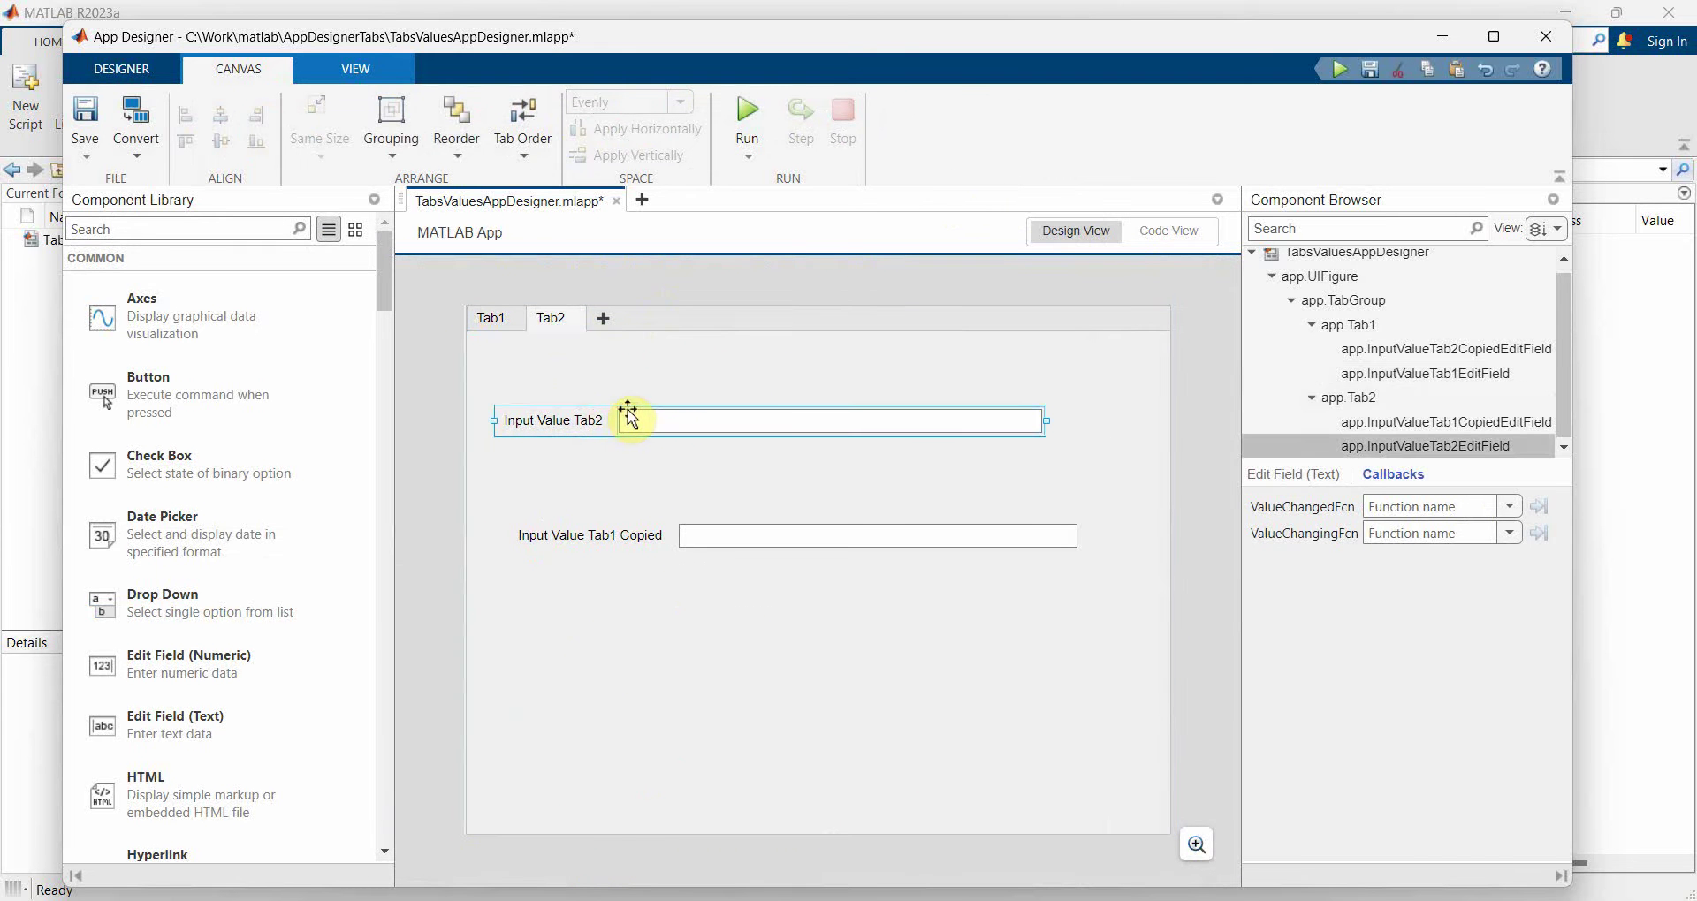
right_click(624, 416)
left_click(1395, 475)
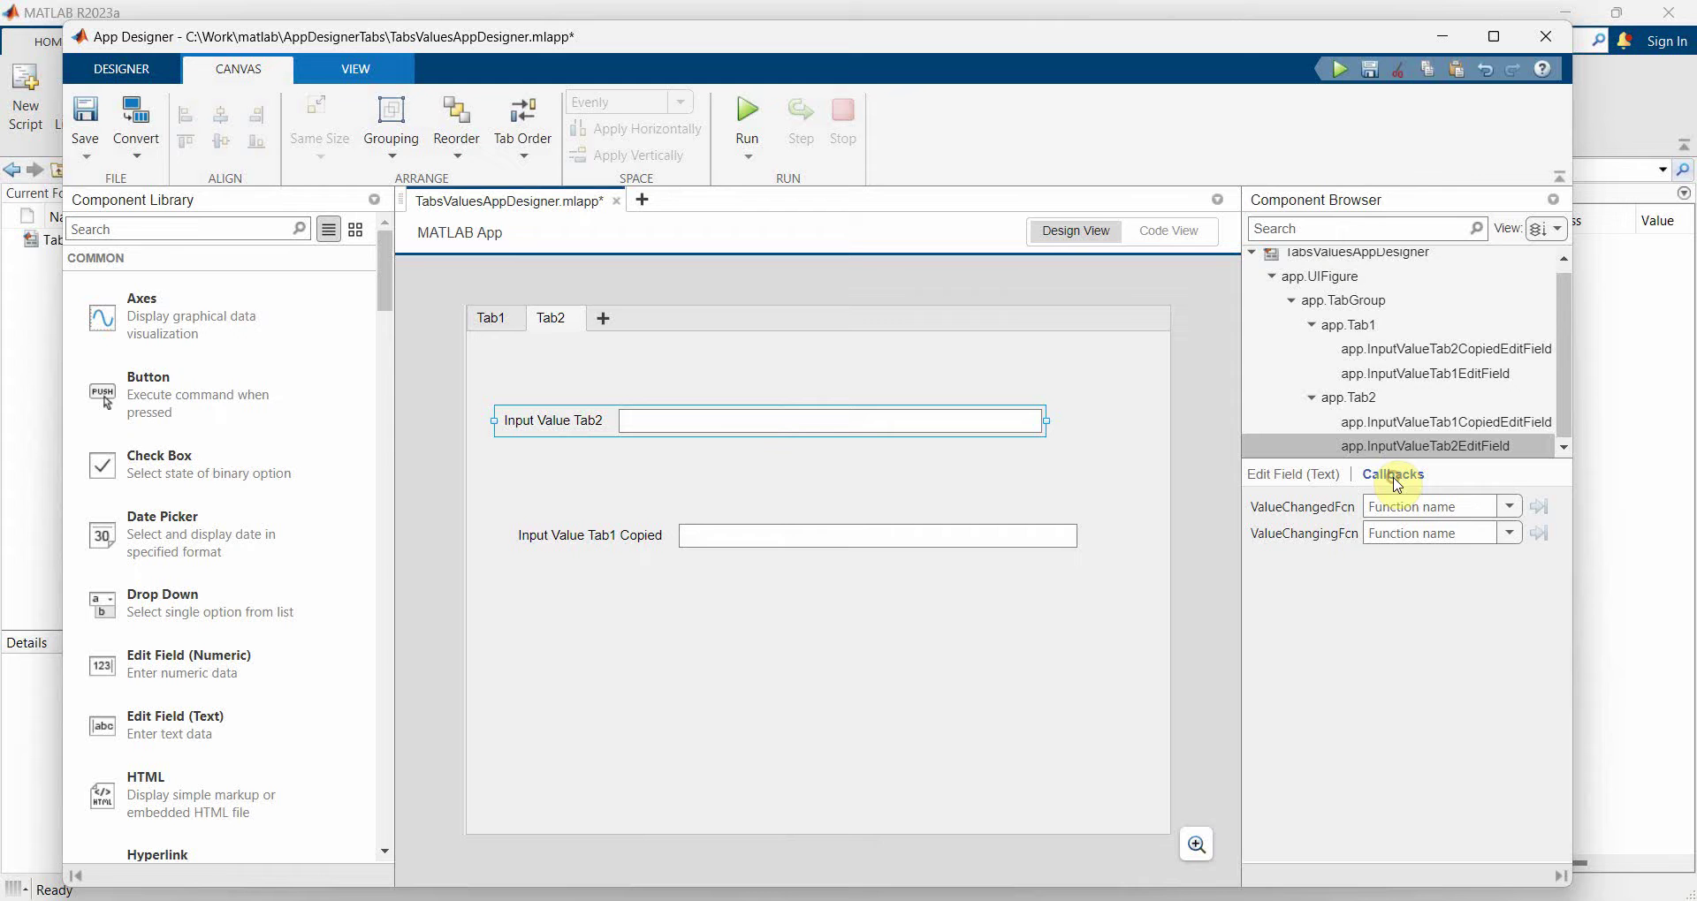
left_click(1512, 506)
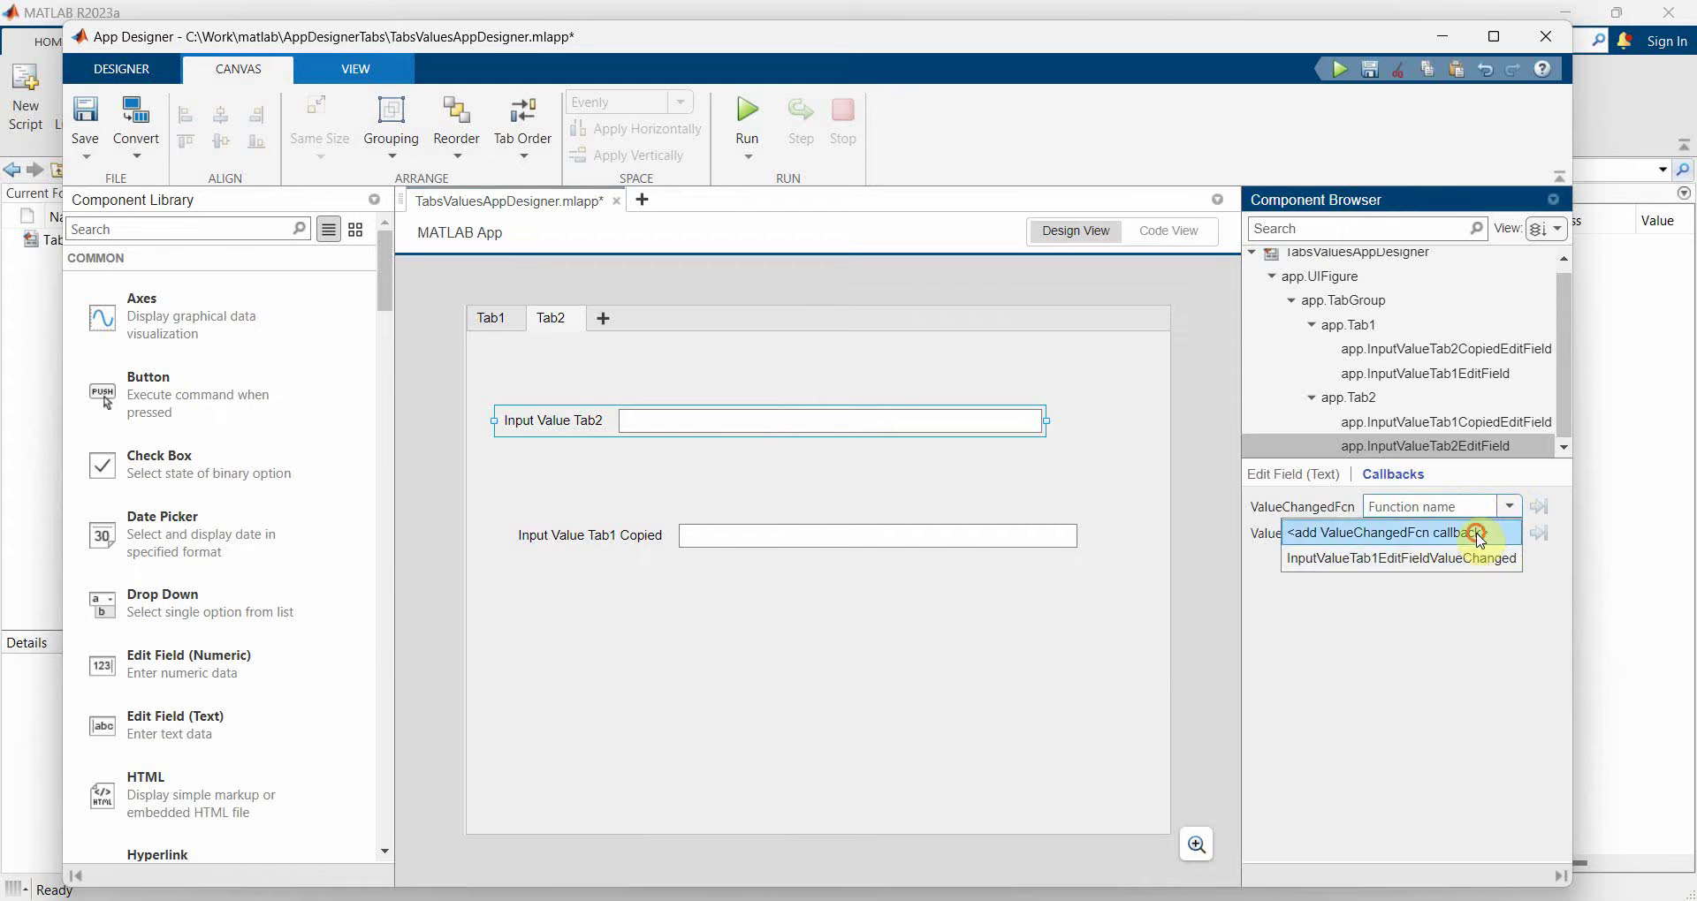
left_click(1388, 533)
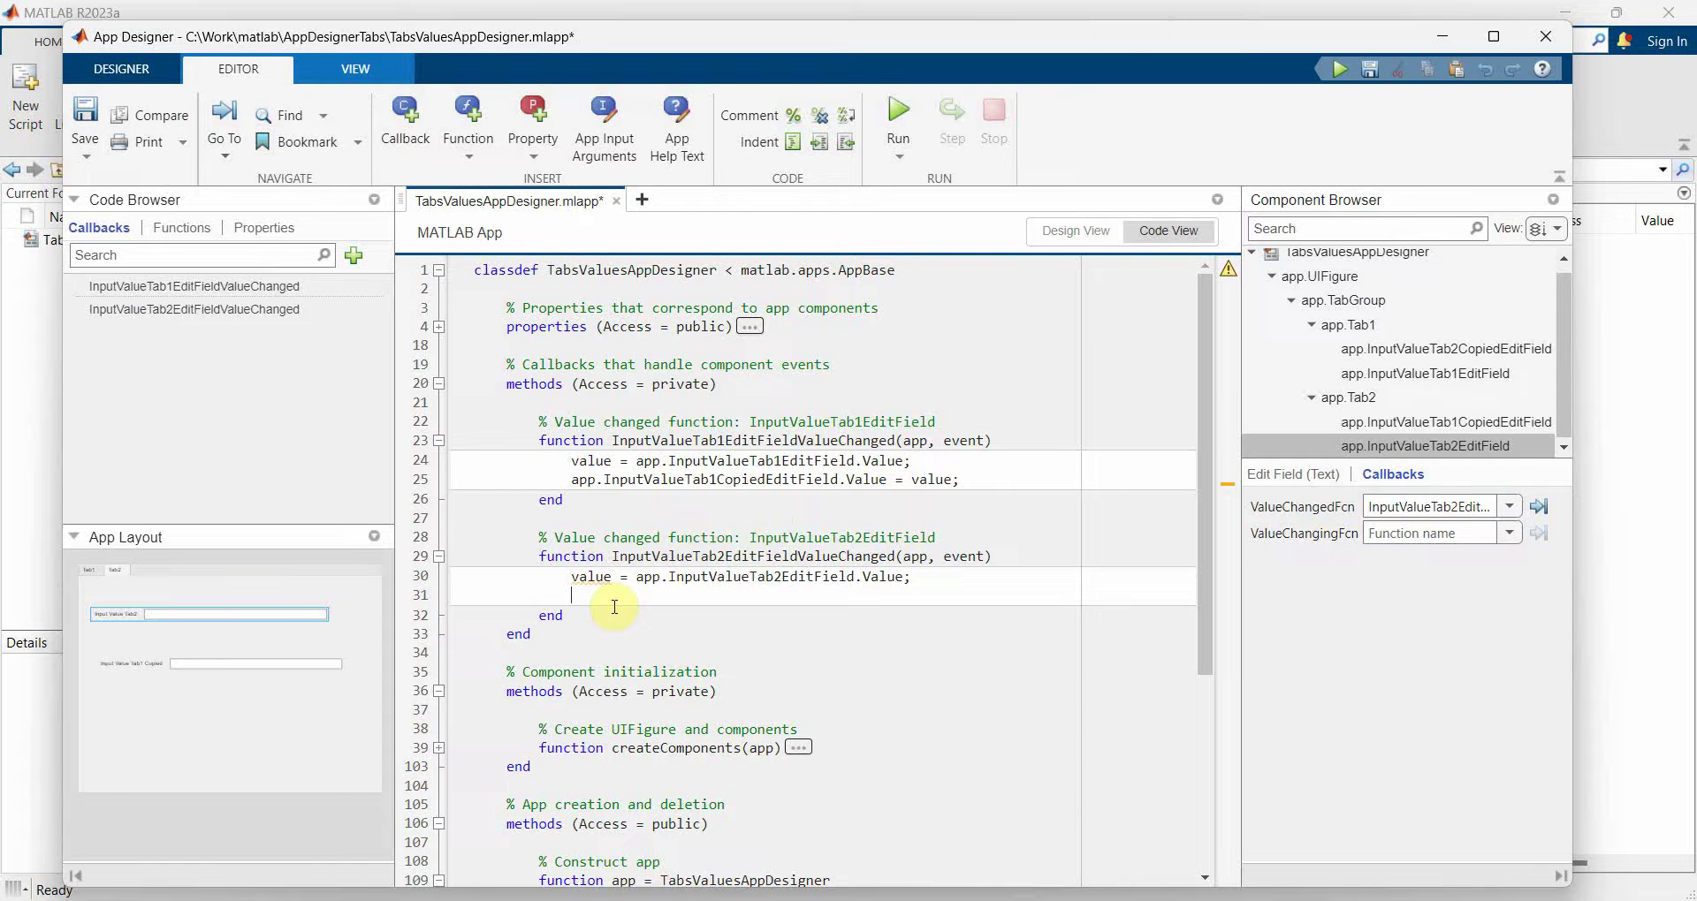
Write app.InputValueTab2CopiedEditField = value; in the callback body.
type("app.")
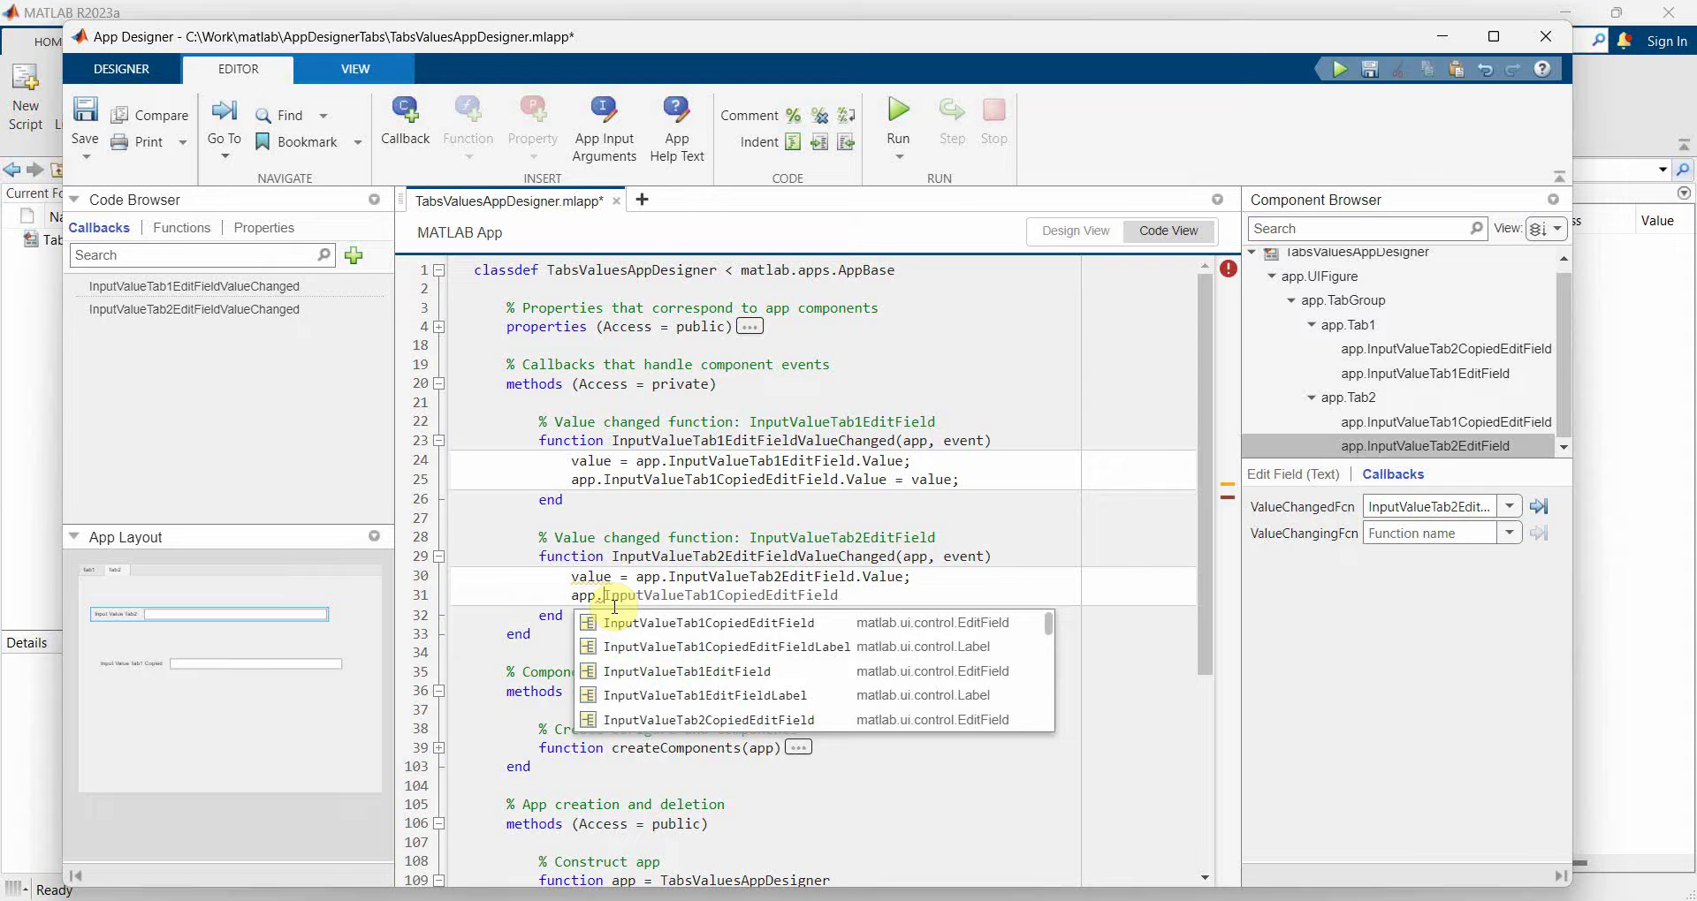
key("Tab")
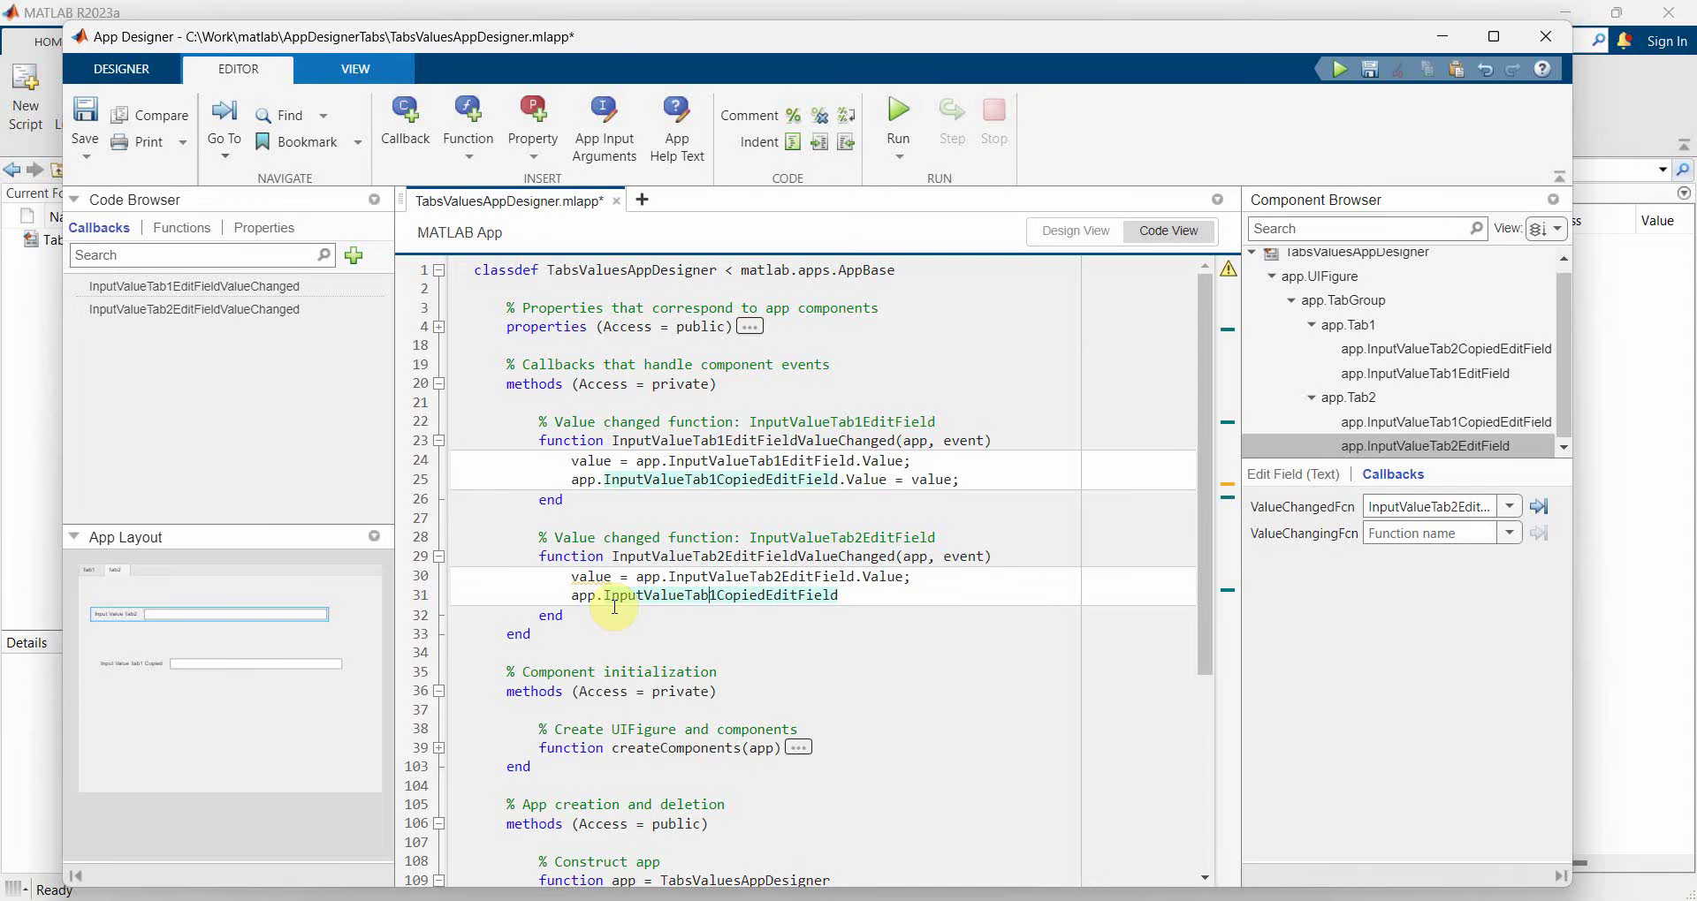
key("BackSpace")
type("2")
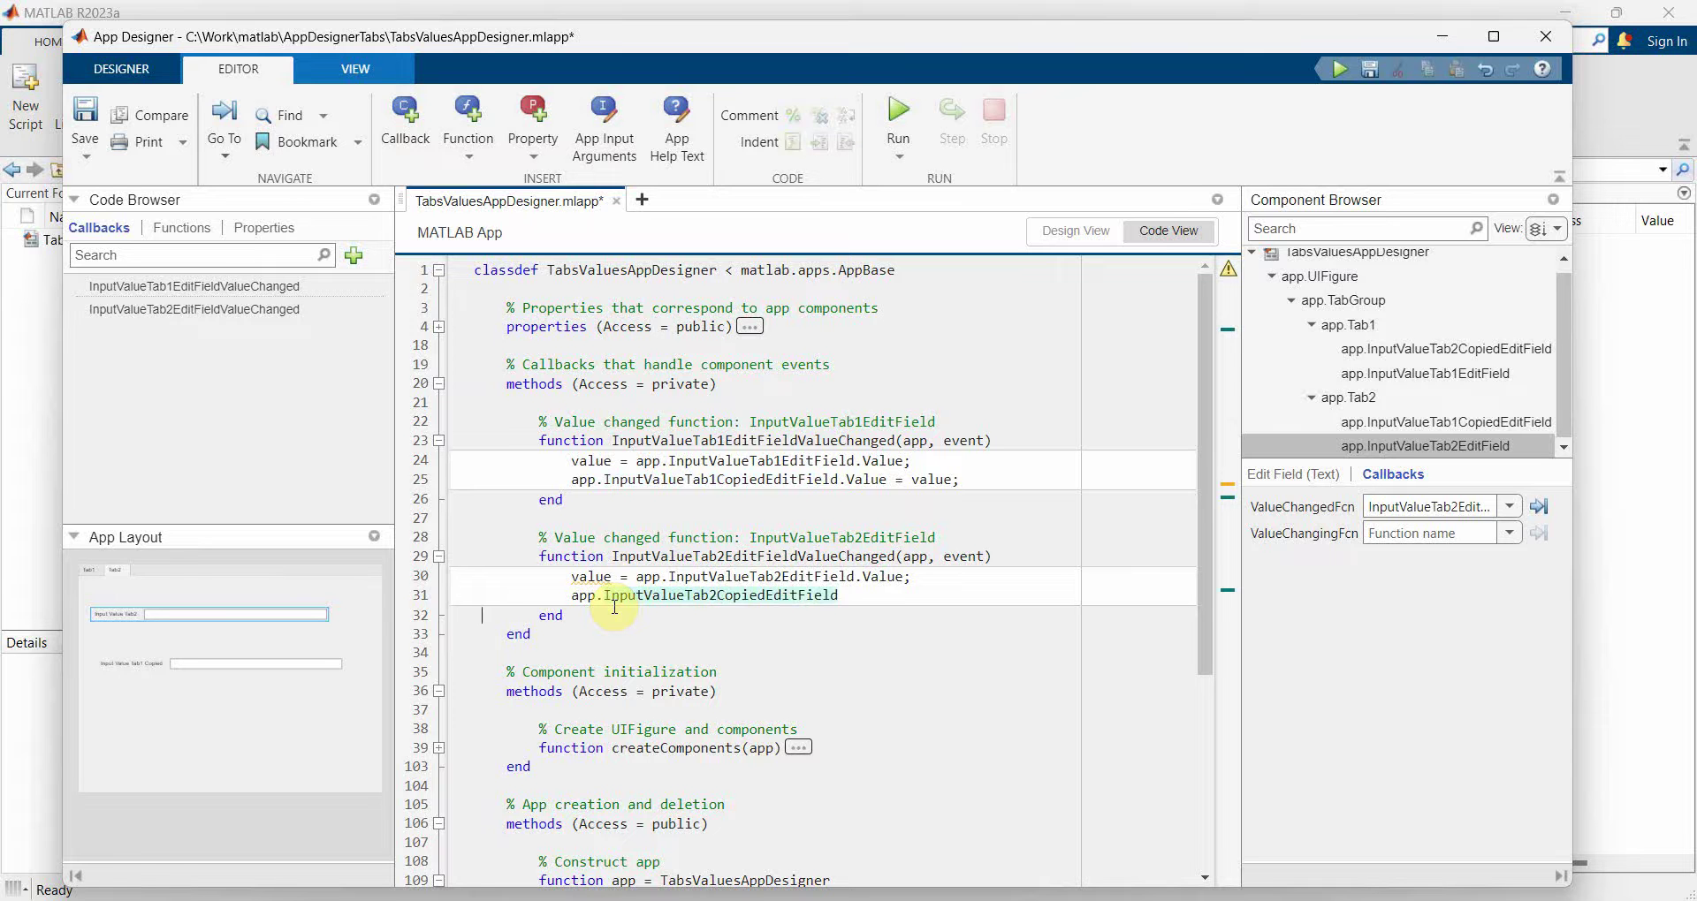
type("= ")
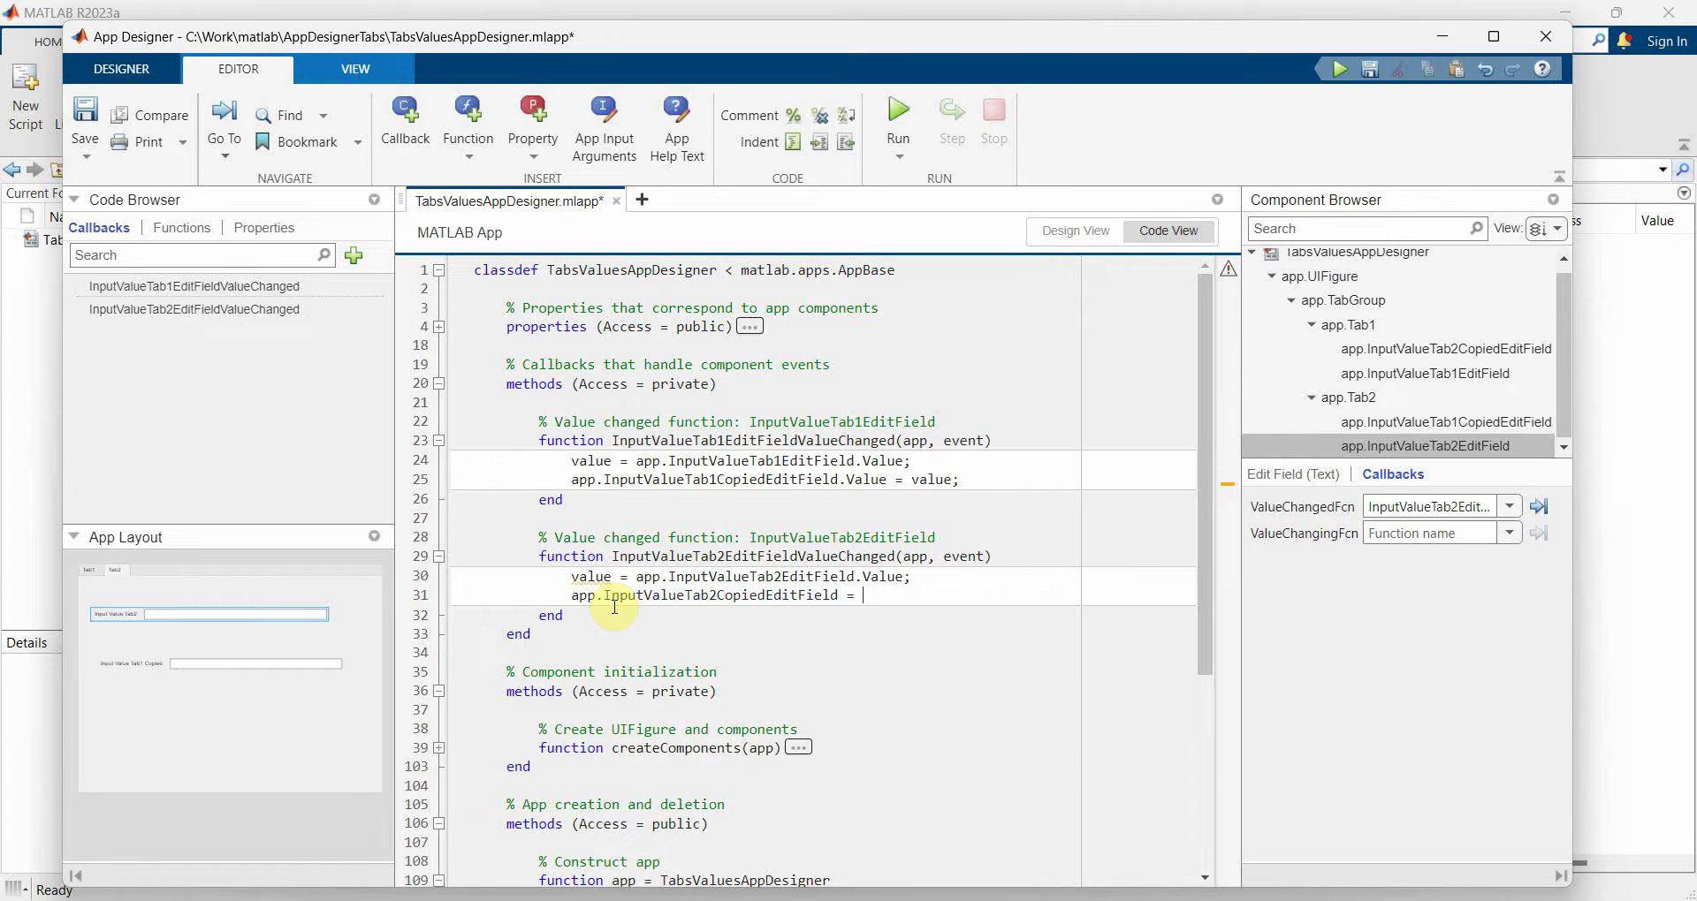
type("value;")
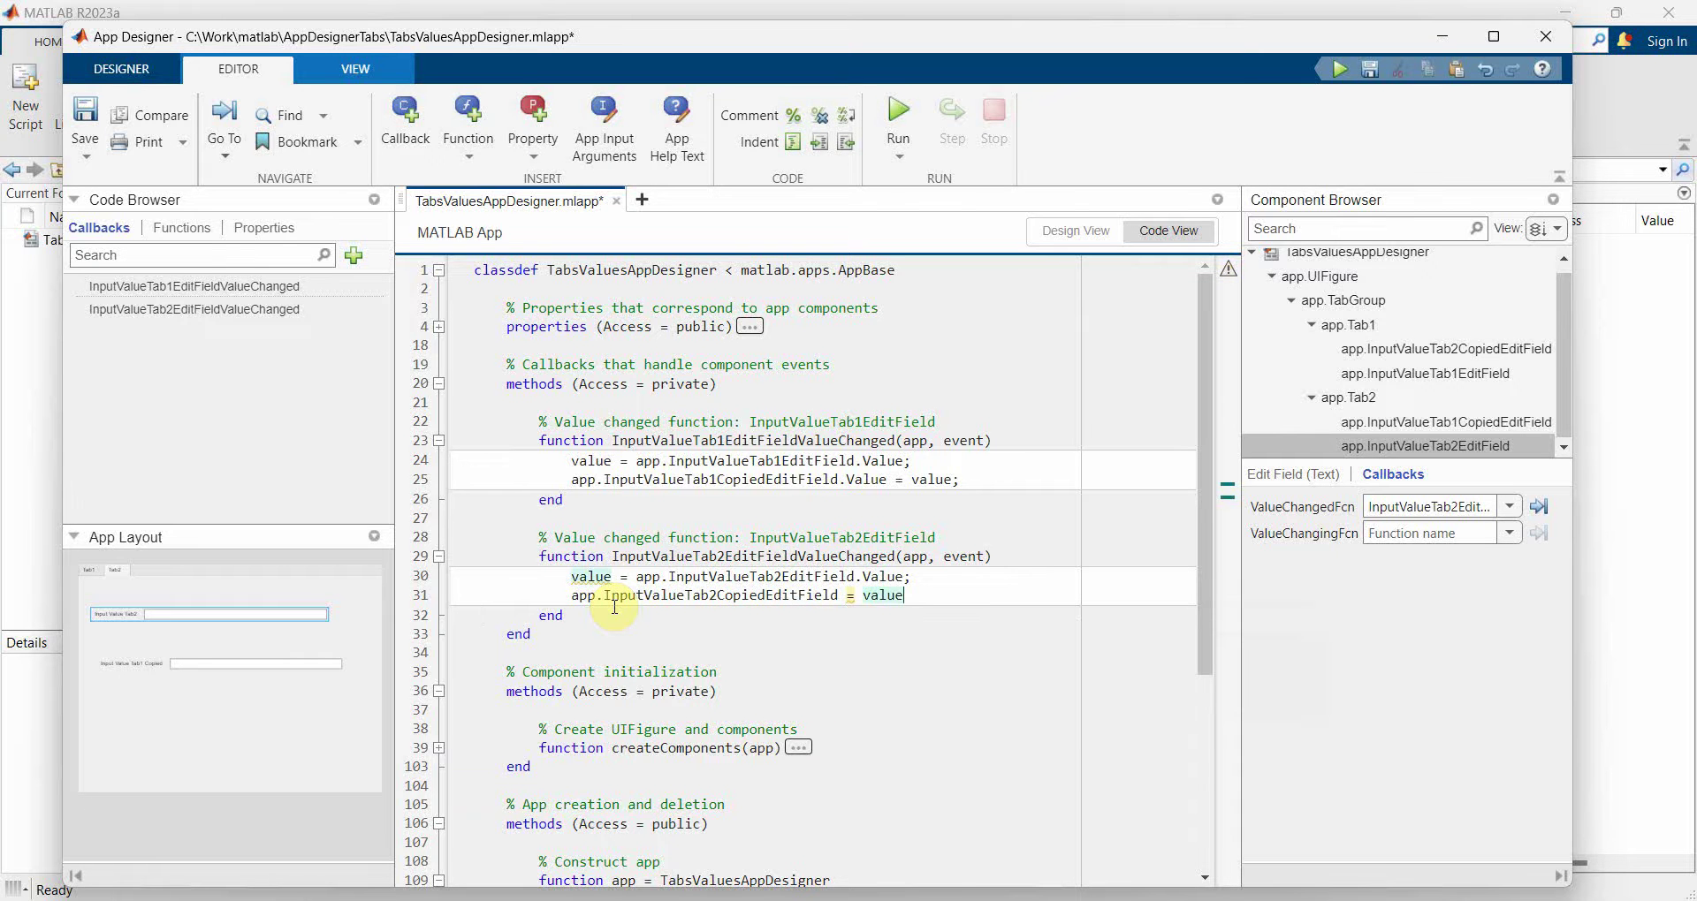
Run the app, move its window aside and switch between Tab1 and Tab2.
left_click(899, 119)
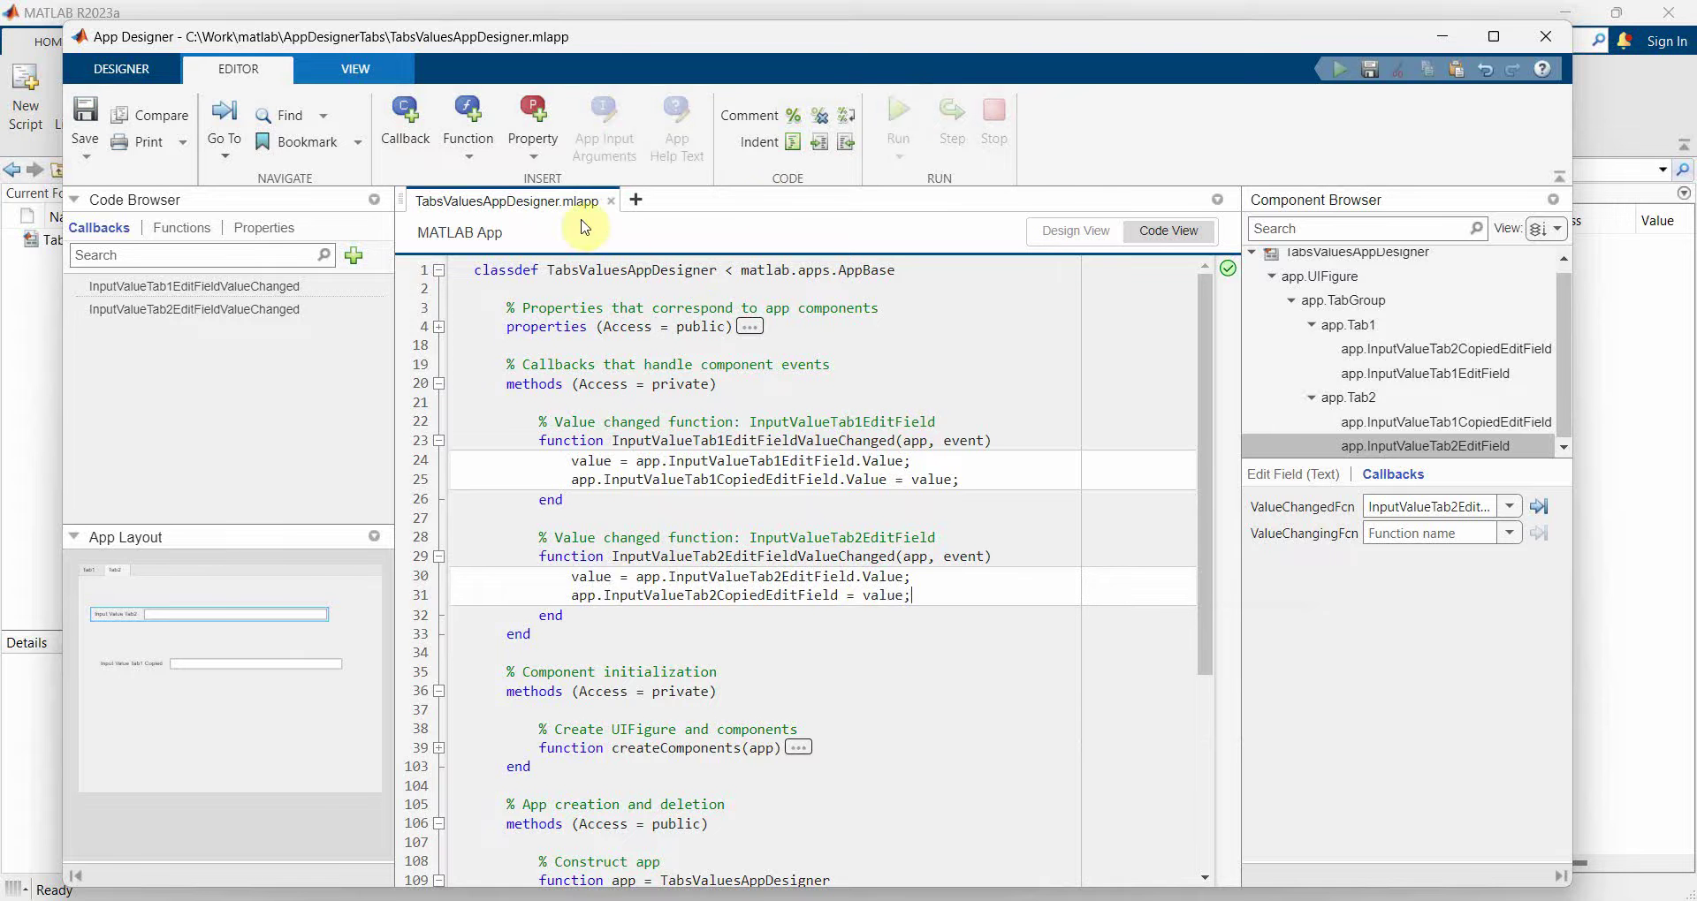
left_click(1076, 231)
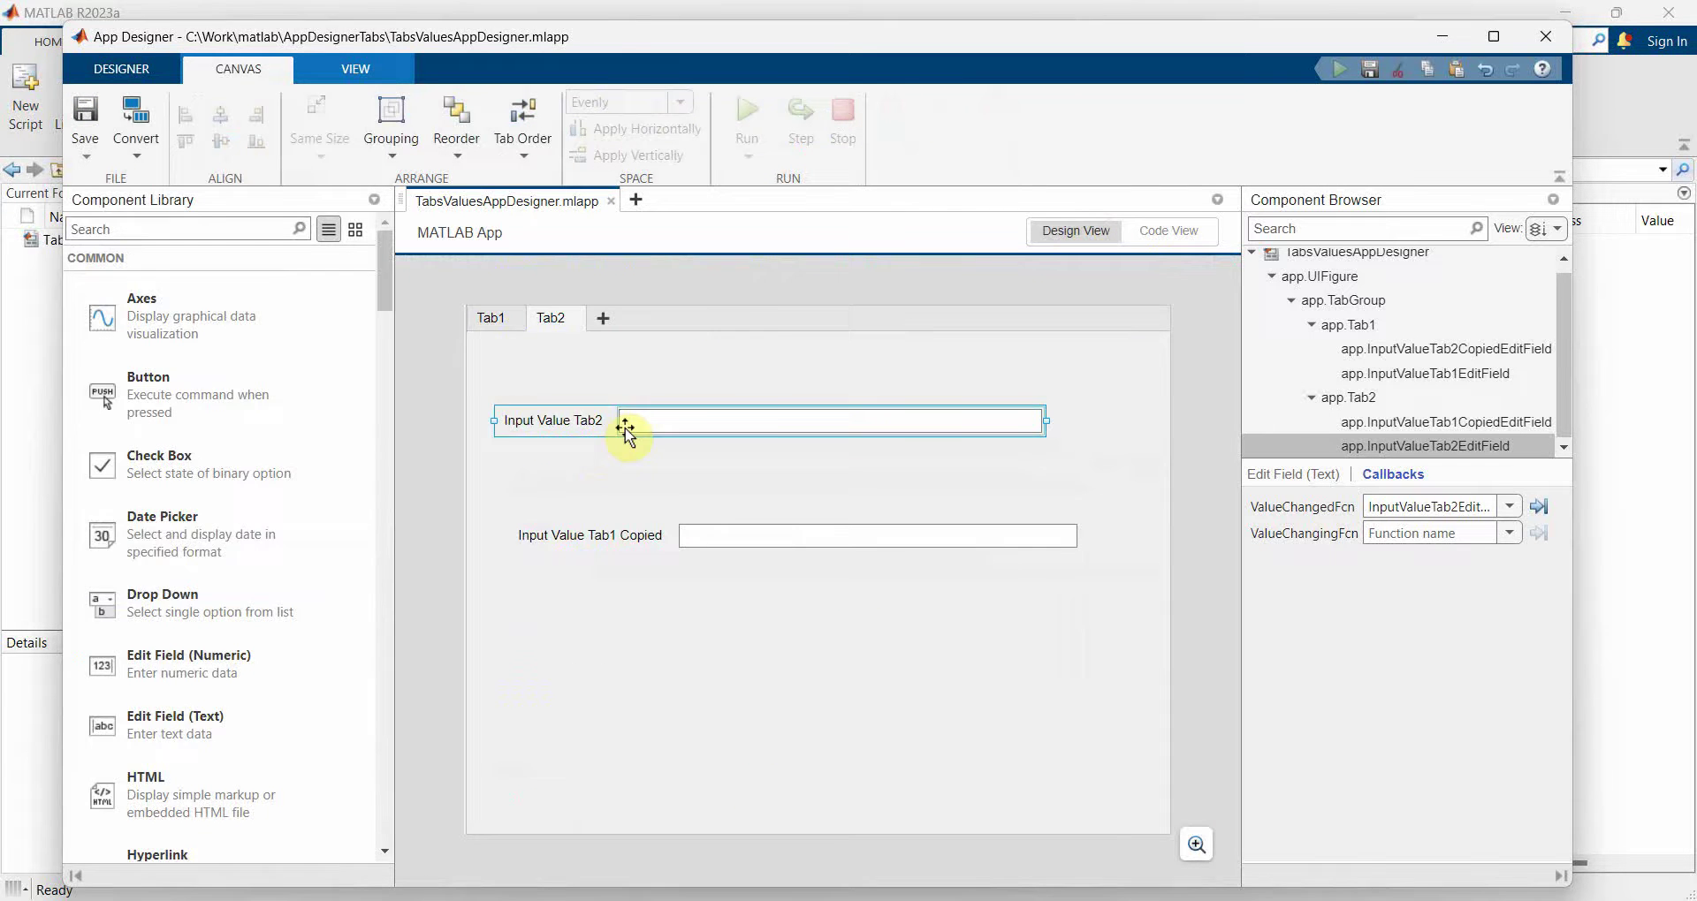
left_click_drag(589, 303, 1298, 261)
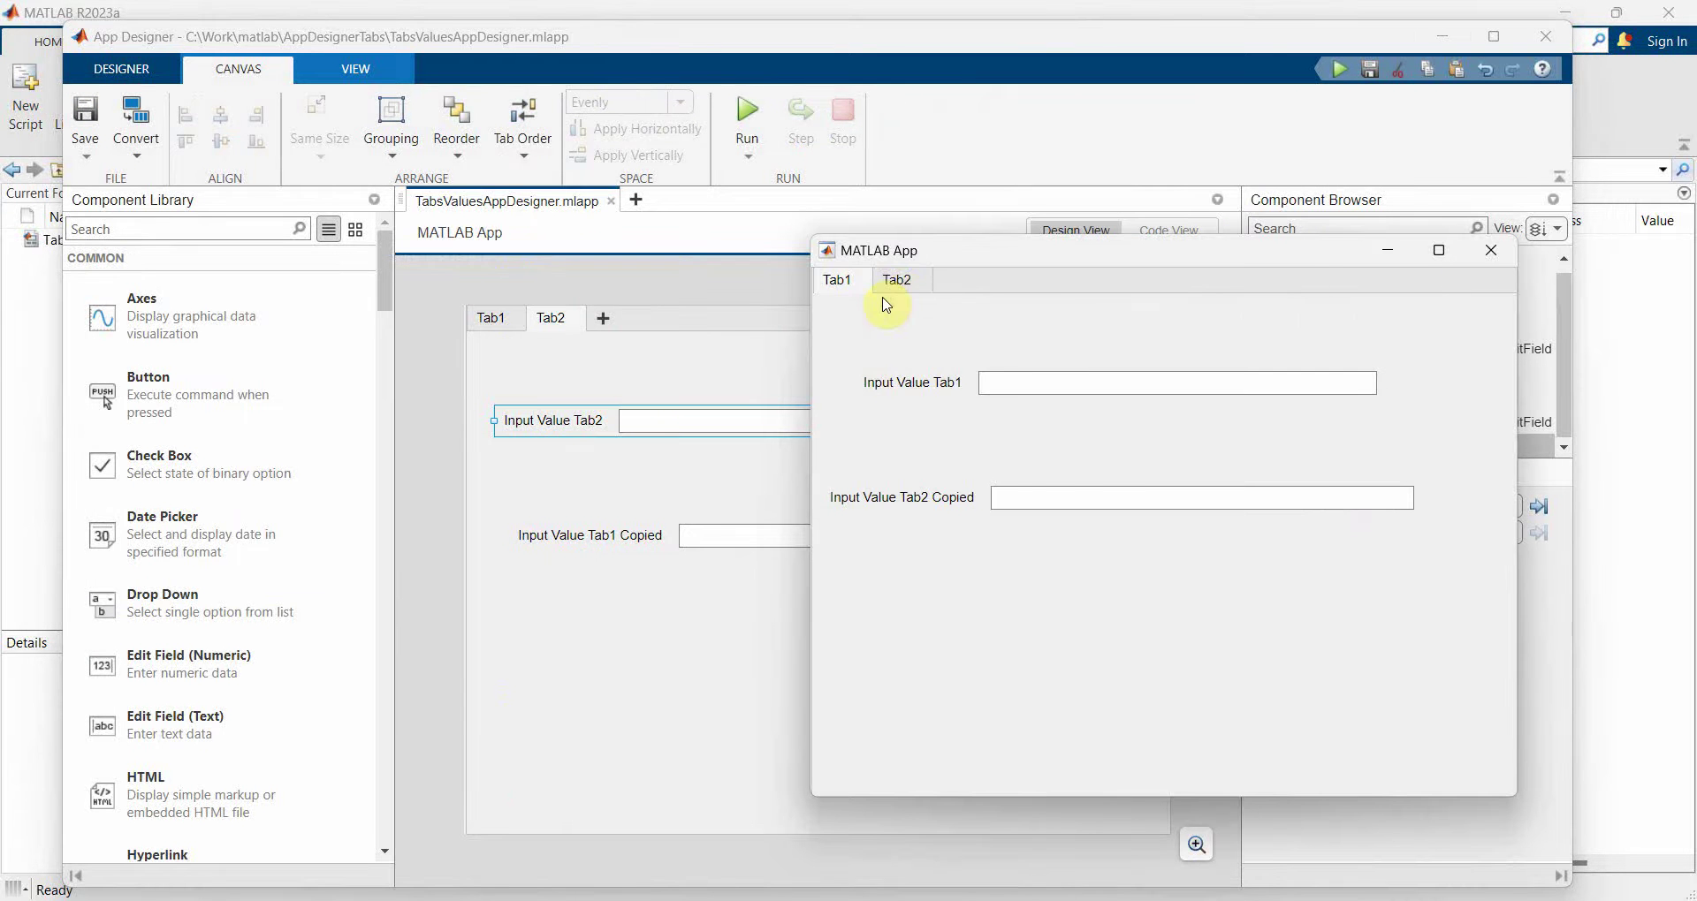
left_click(897, 281)
left_click(863, 281)
left_click(897, 281)
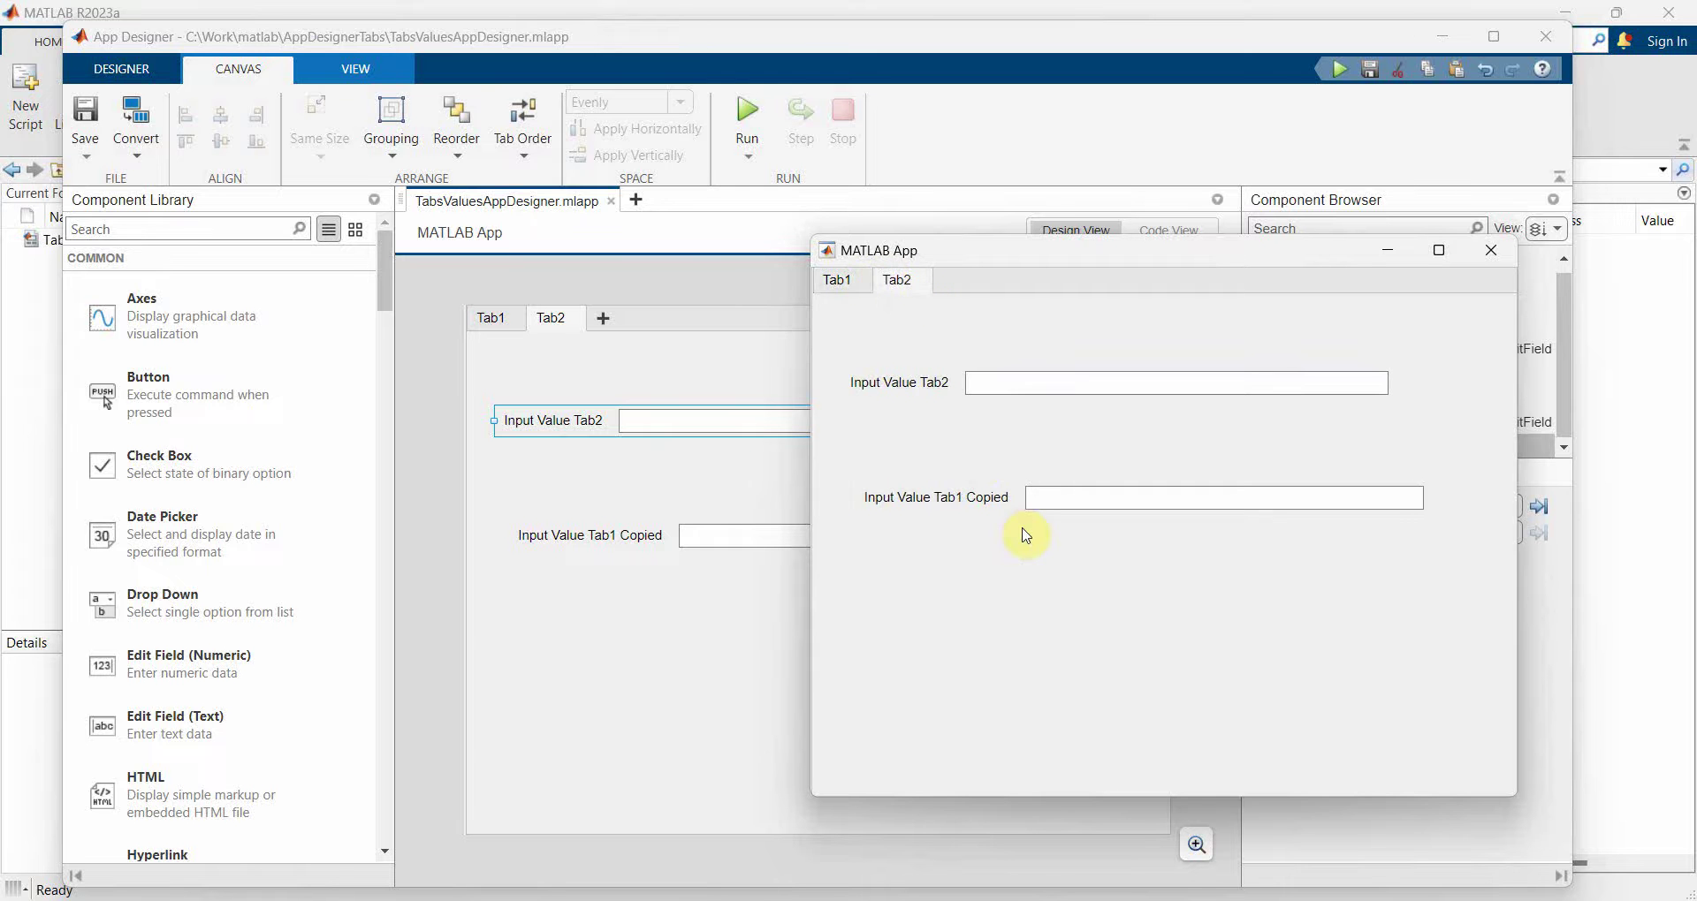
left_click(864, 281)
Enter Hello Programmer World on Tab1, confirm it appears on Tab2, and edit that copy.
left_click(1006, 379)
type("Hello")
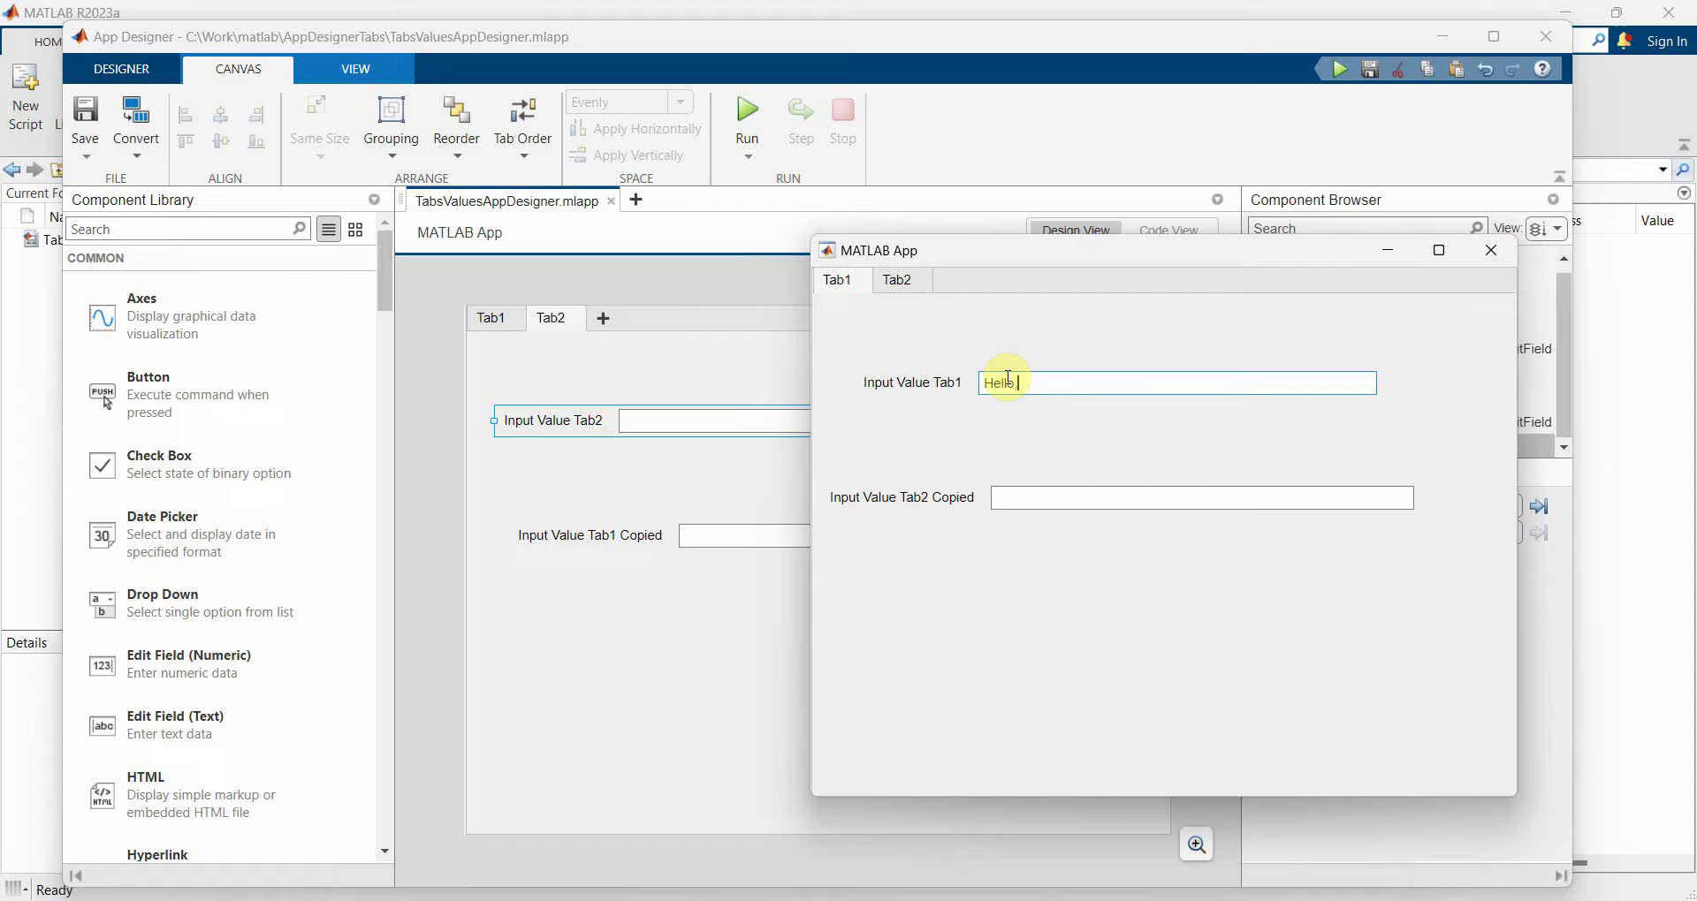
type("Programmer")
type(" World")
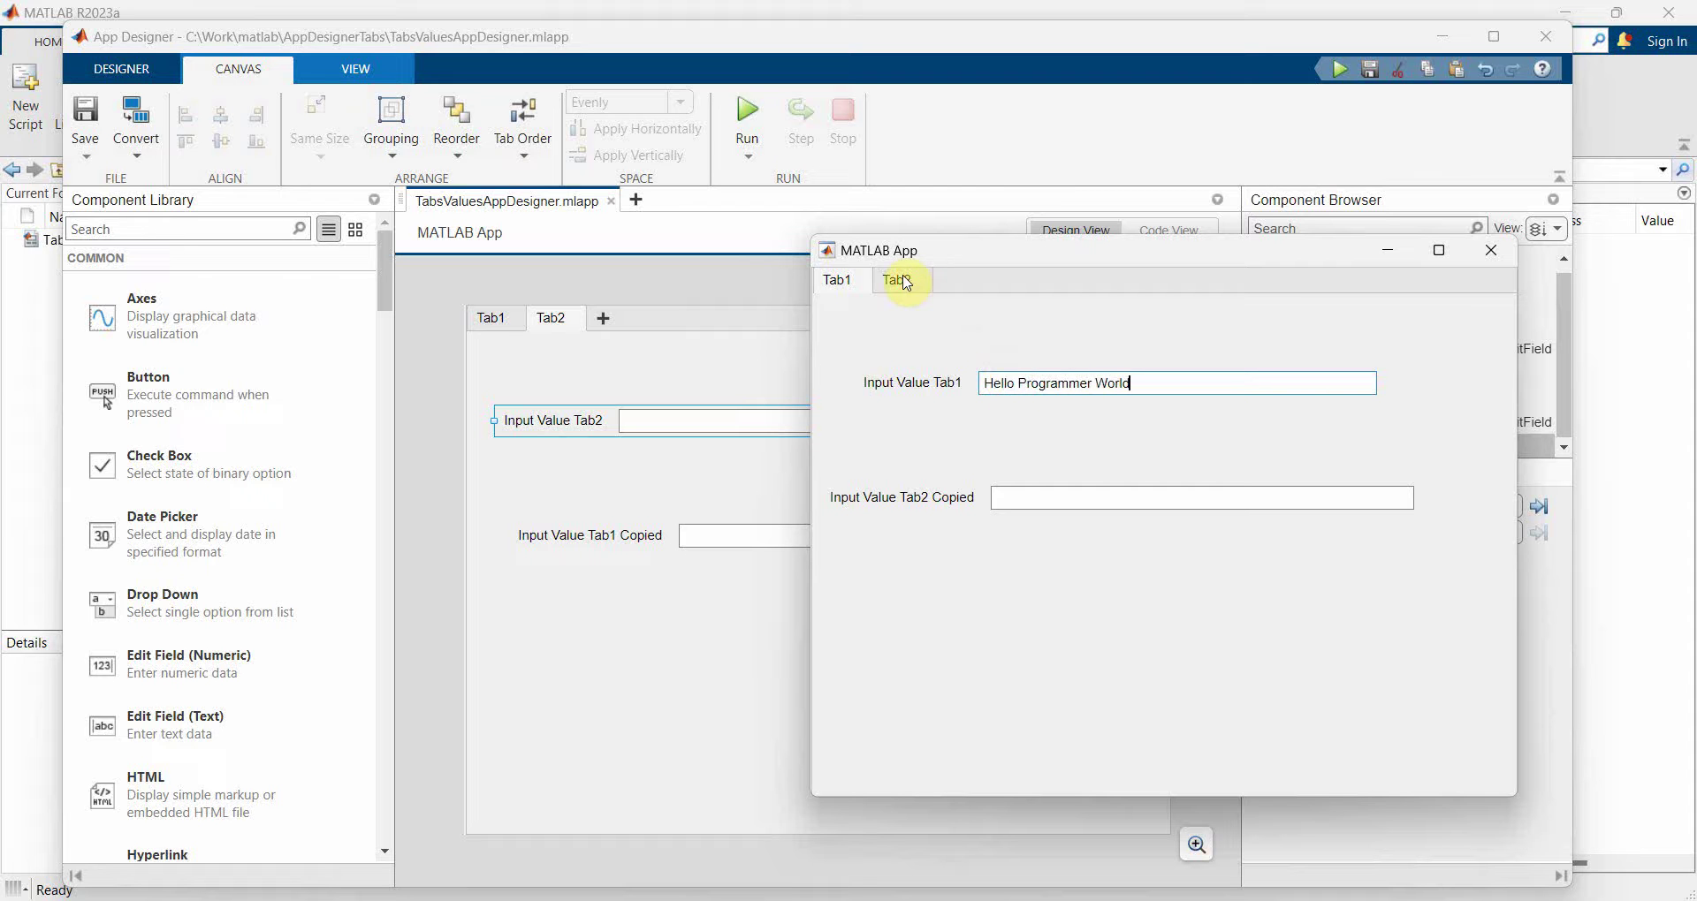
left_click(897, 279)
triple_click(1234, 500)
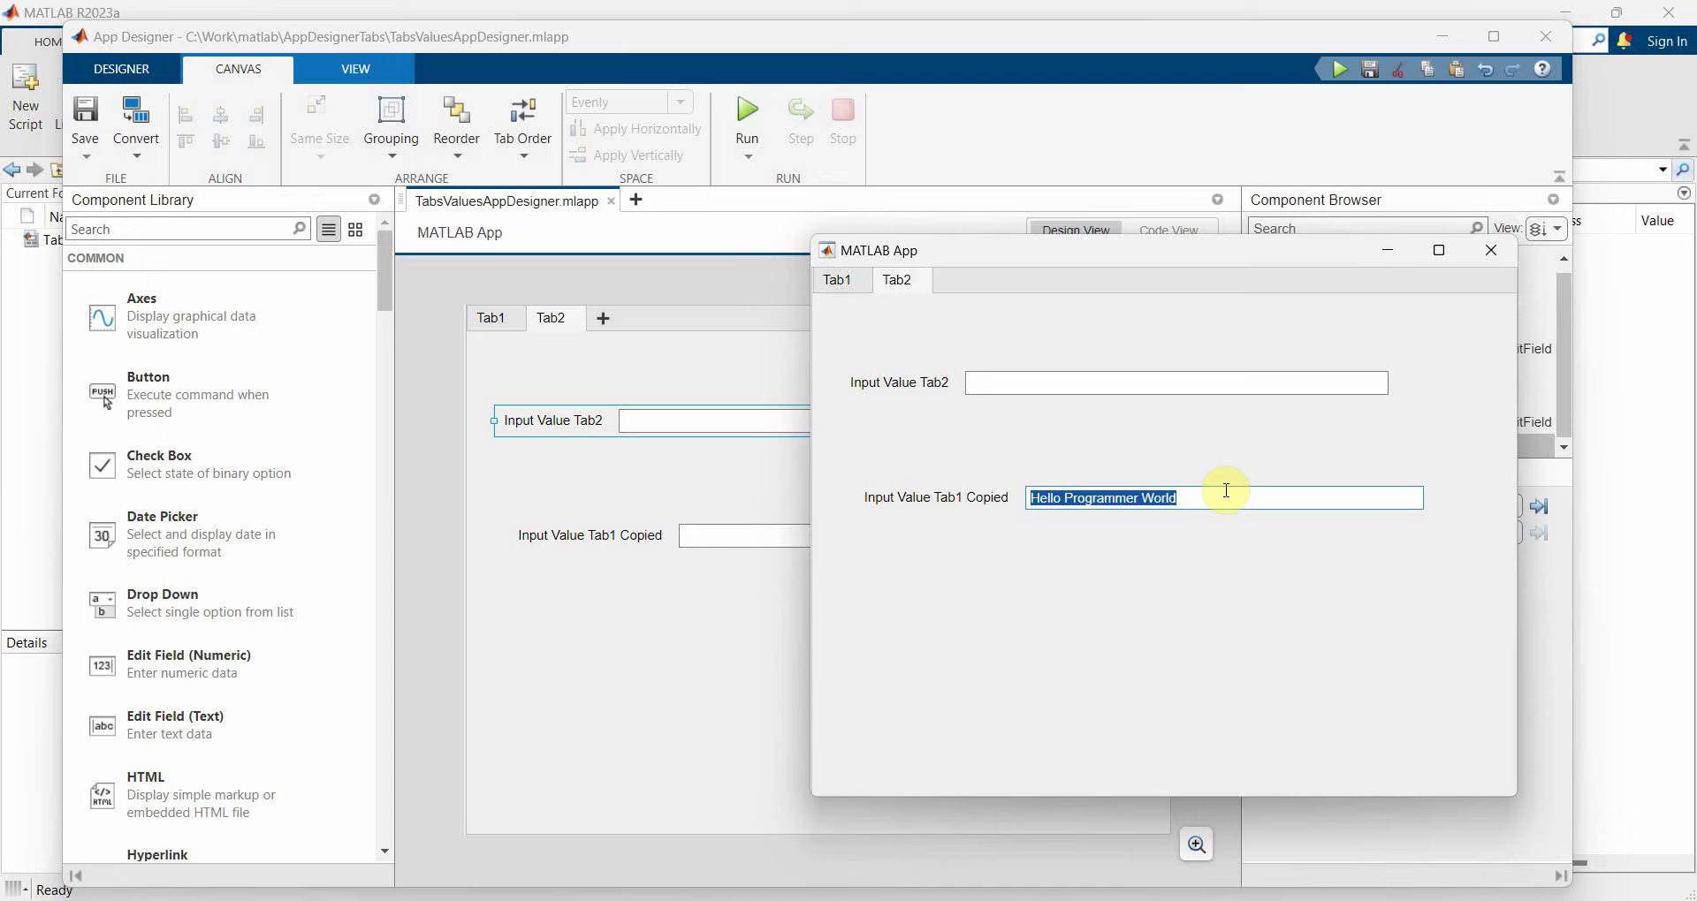
key("BackSpace")
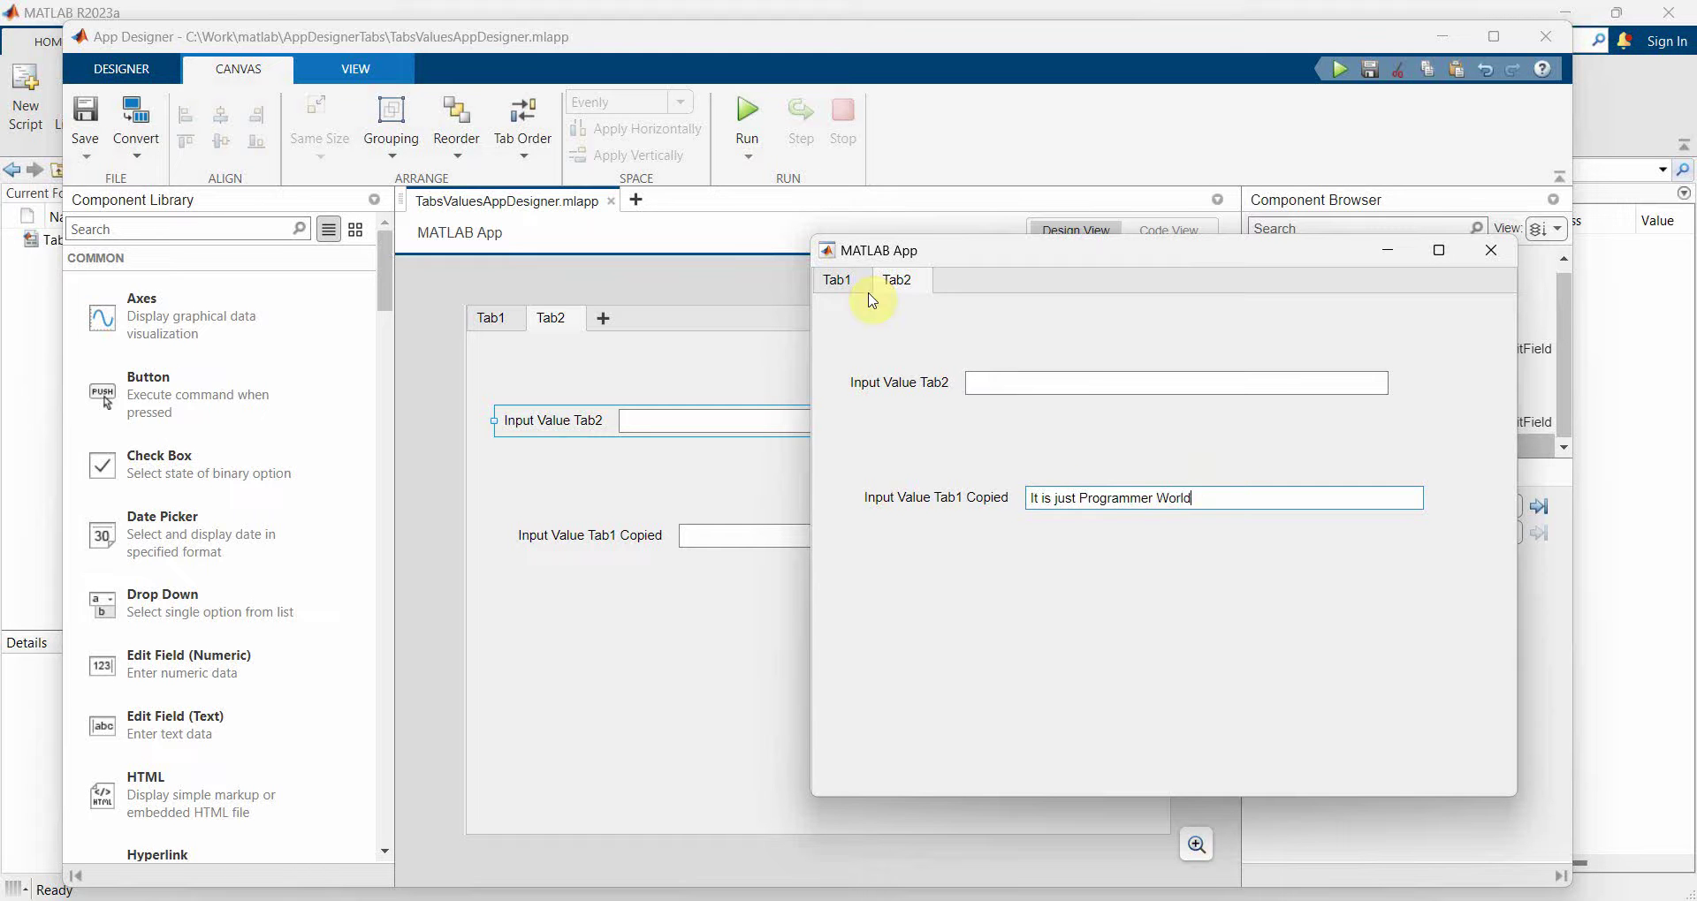
left_click(837, 281)
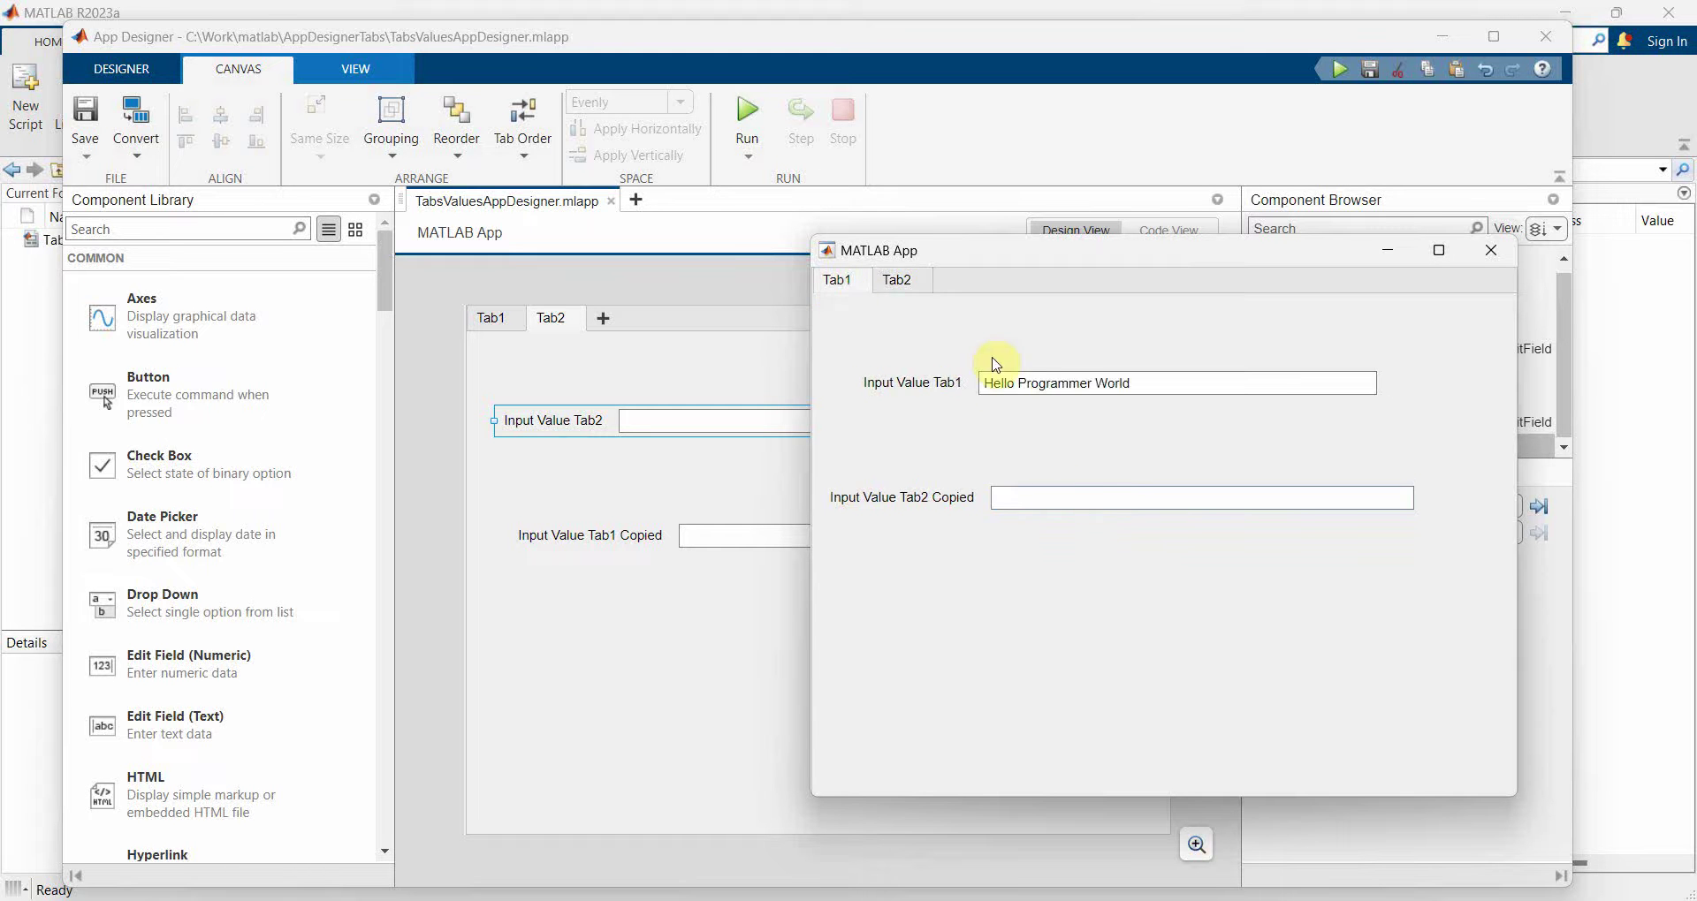
left_click(898, 280)
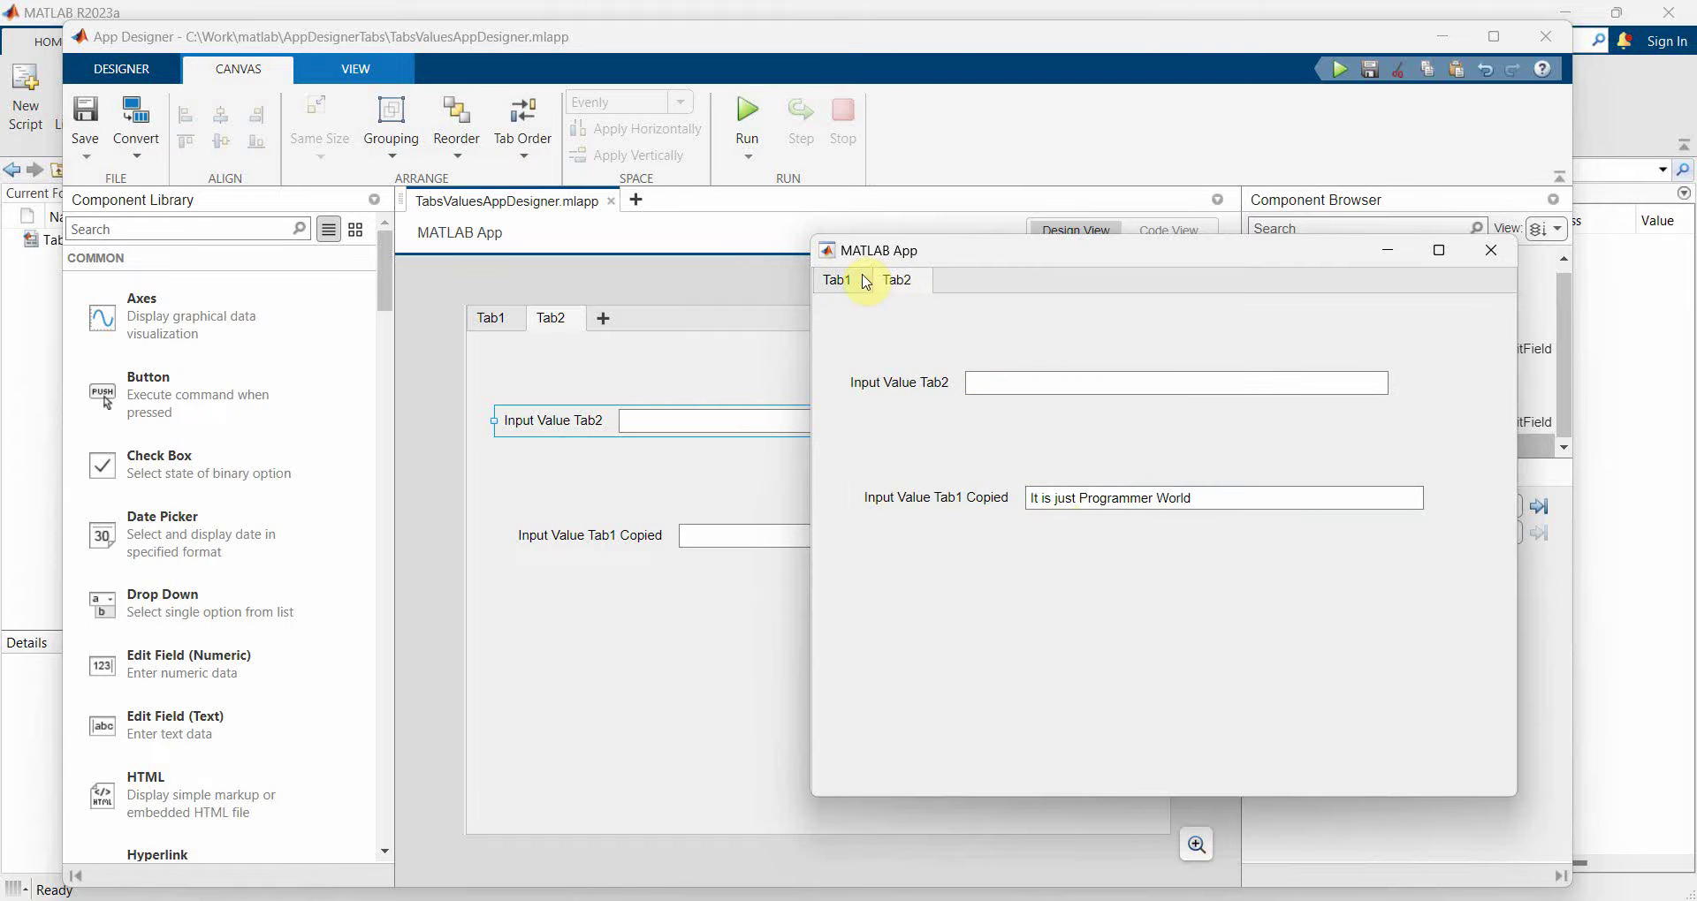
left_click(859, 277)
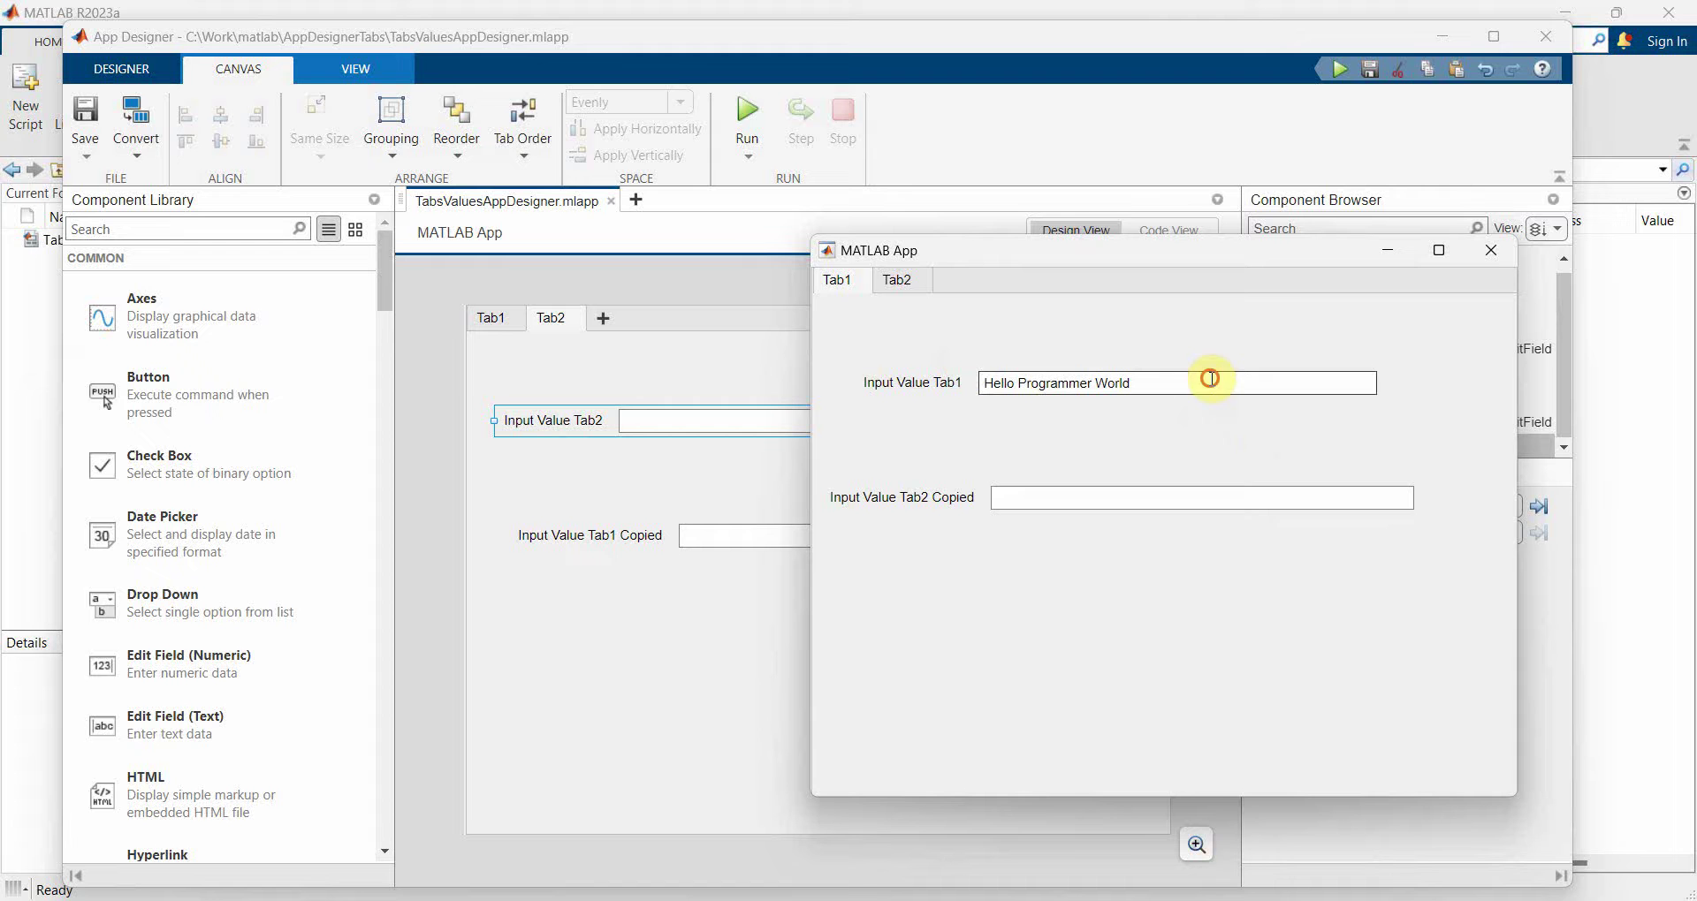
Replace the Tab1 text with Good Morning, check Tab2, then enter text in Input Value Tab2.
left_click_drag(1220, 375, 838, 371)
type("Good Morning")
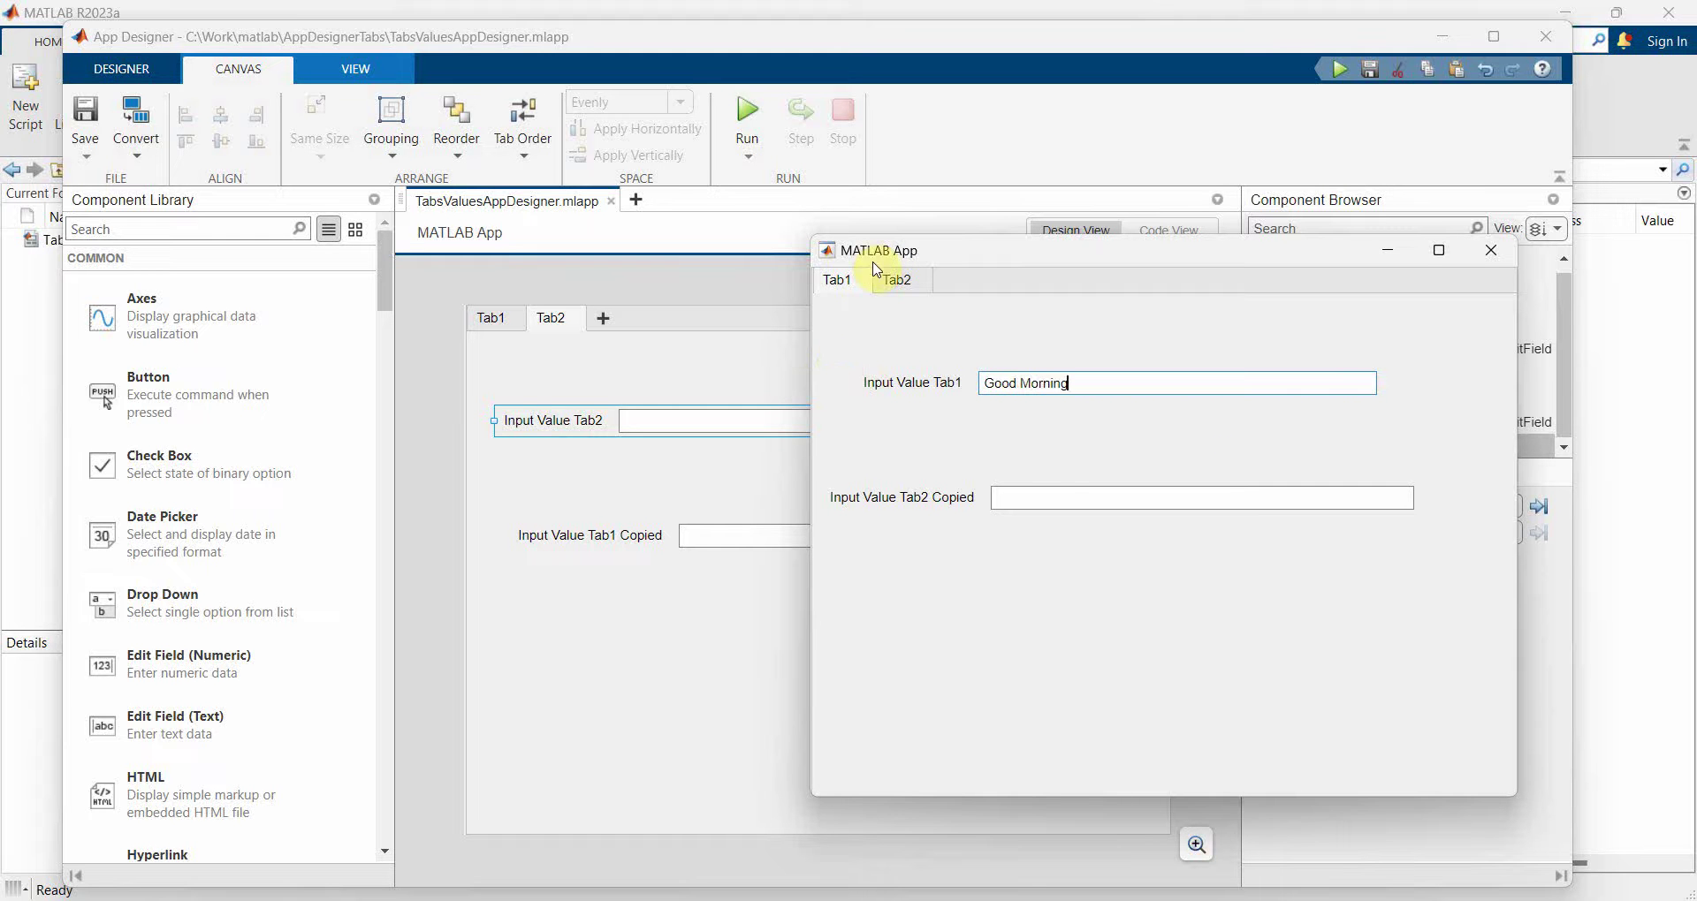
left_click(897, 281)
left_click_drag(1154, 495, 972, 495)
left_click(988, 385)
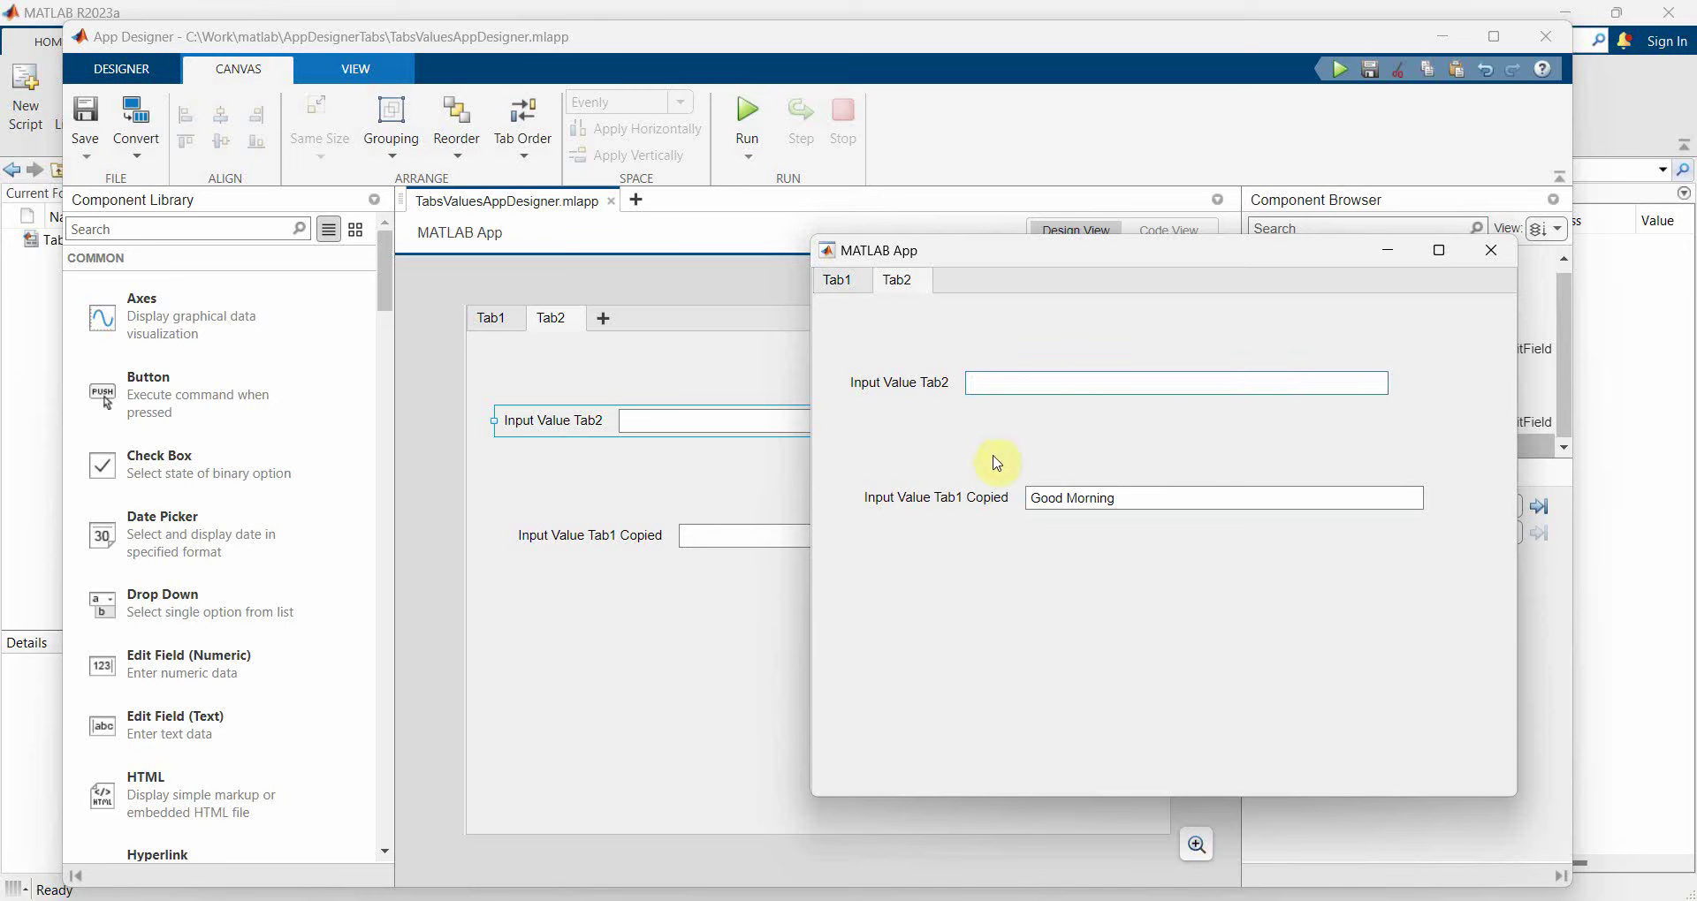
type("This is a")
type(" demo ")
type("Atla")
type("TLAM")
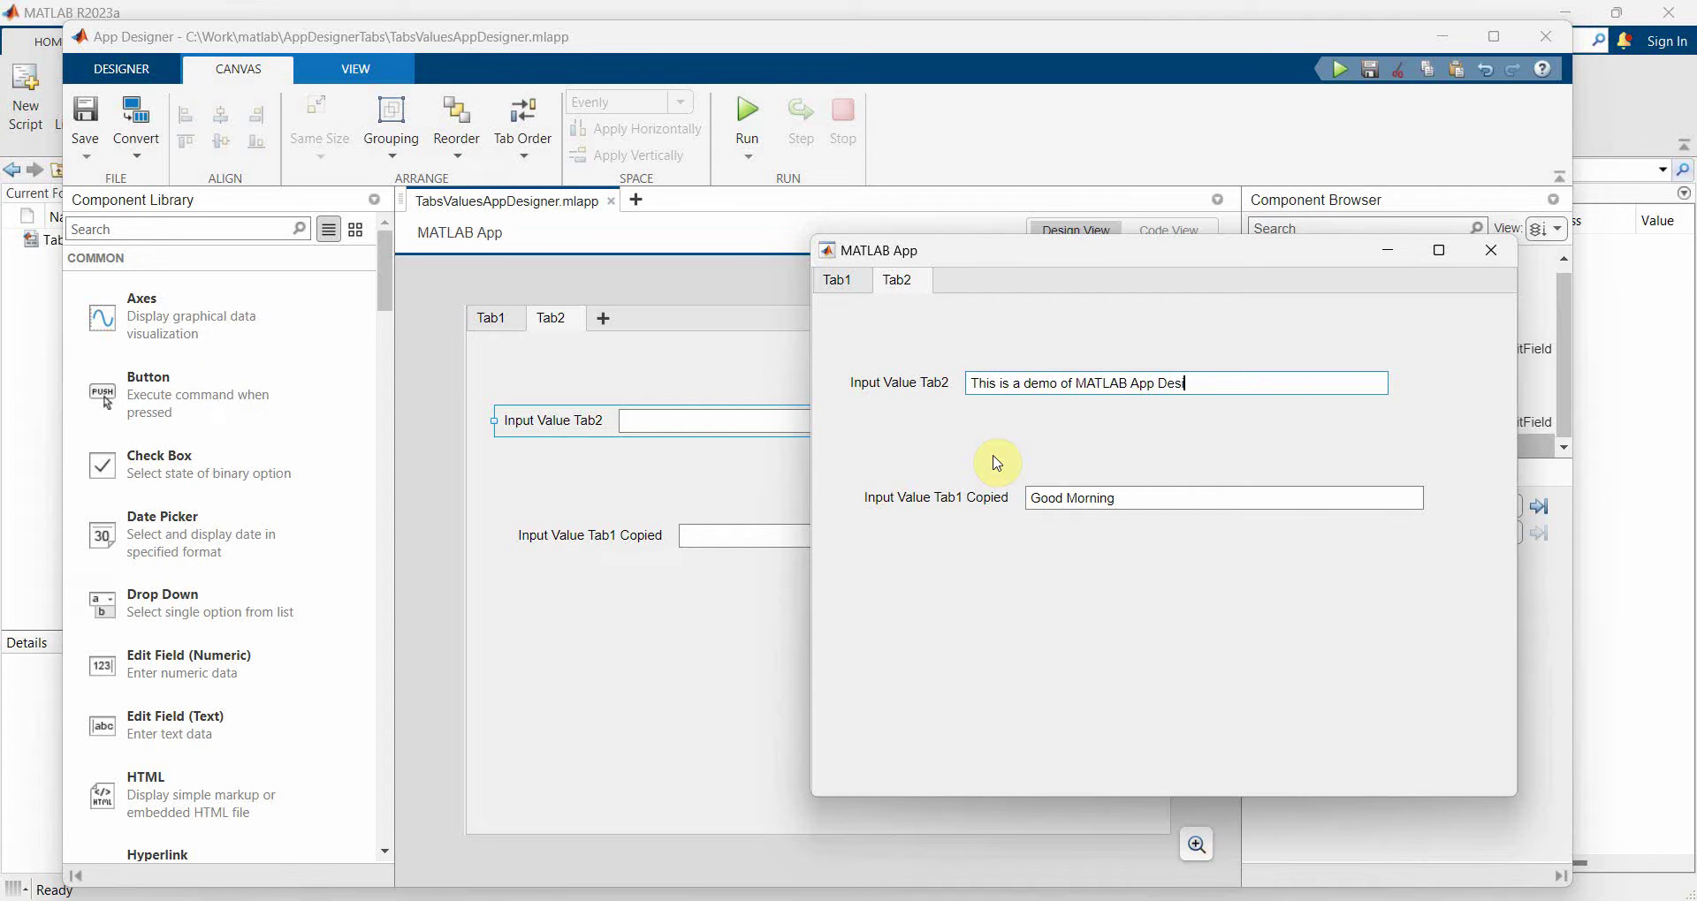
type("igner")
left_click(854, 284)
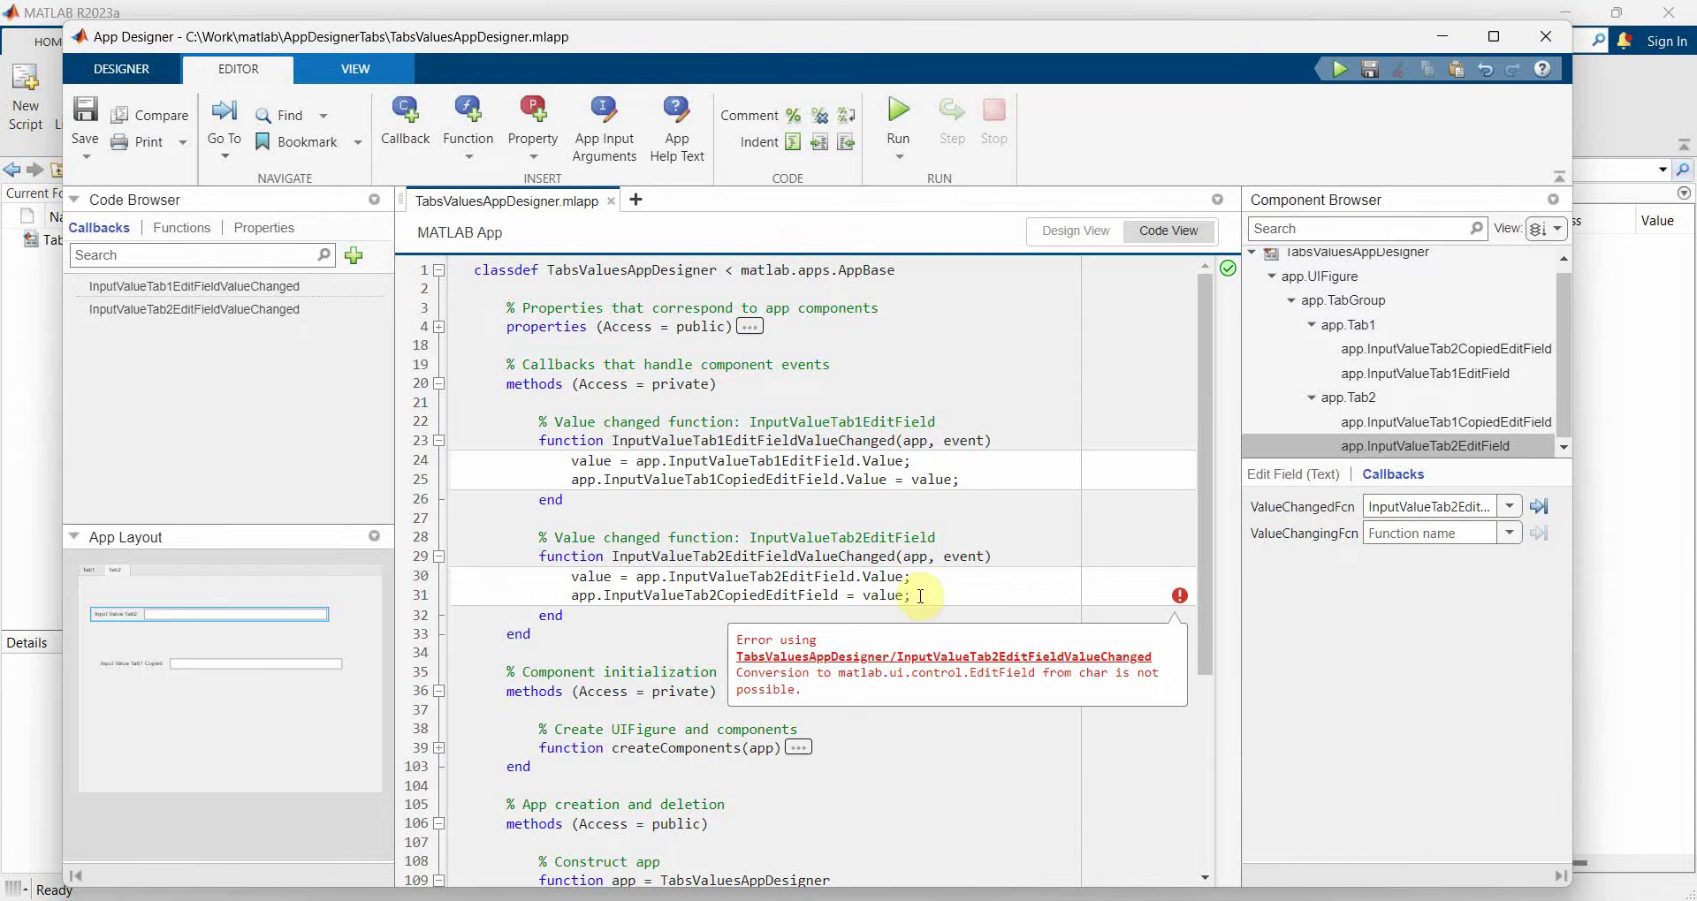
Change line 31 to assign to InputValueTab2CopiedEditField.Value and rerun the app.
left_click(845, 593)
type(".Value")
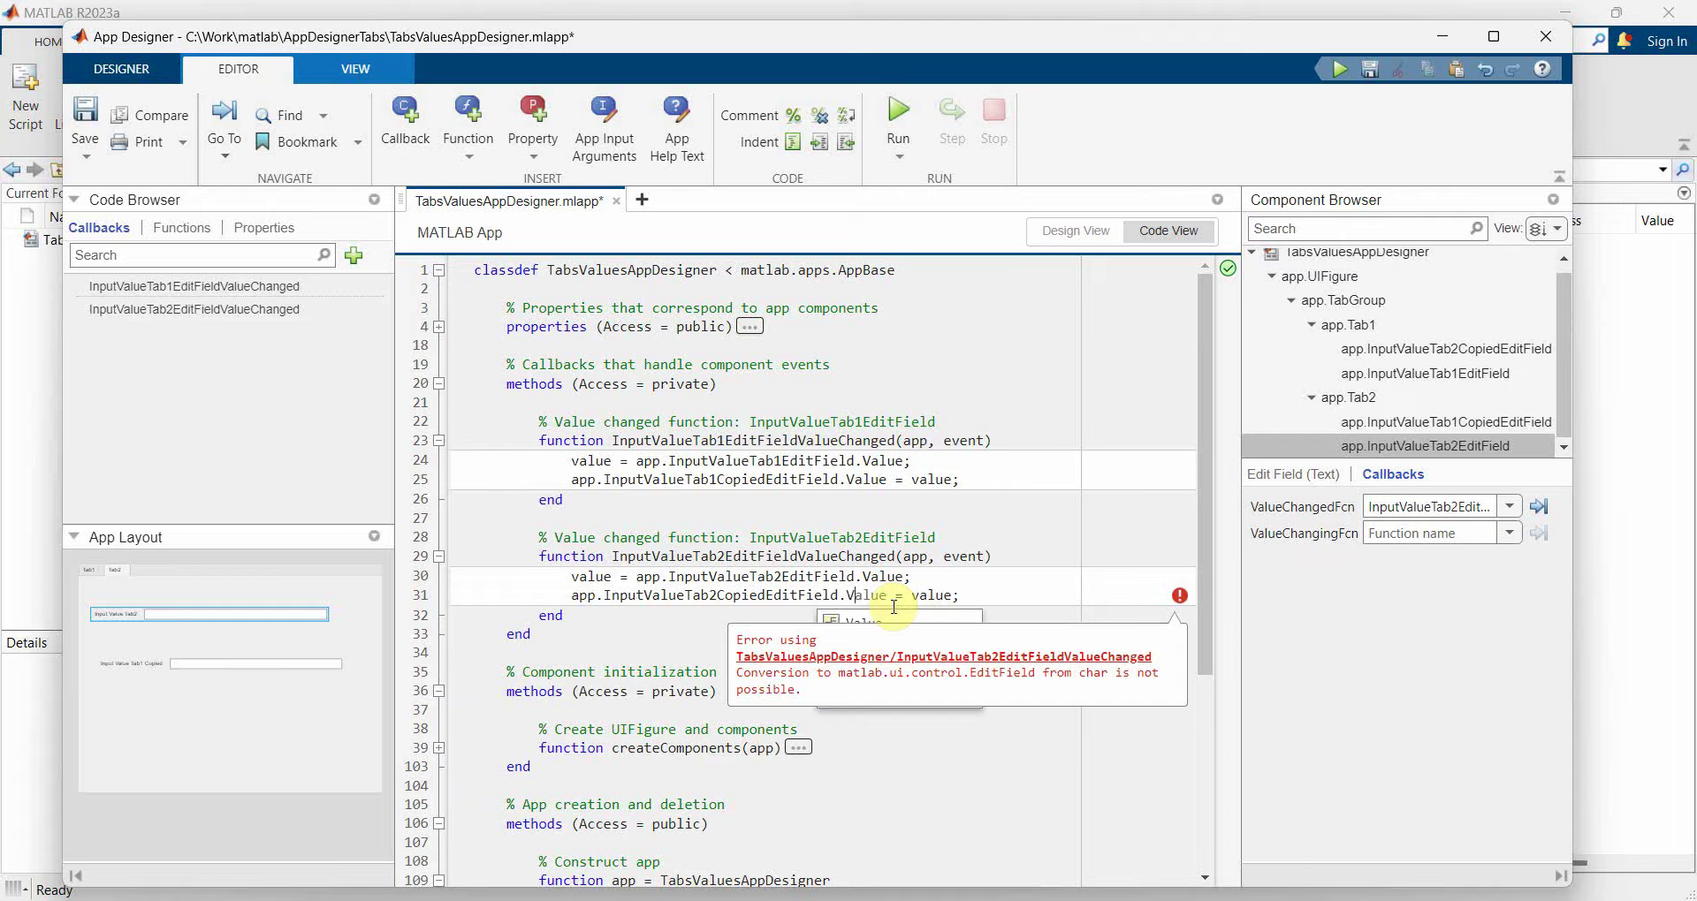
left_click(899, 113)
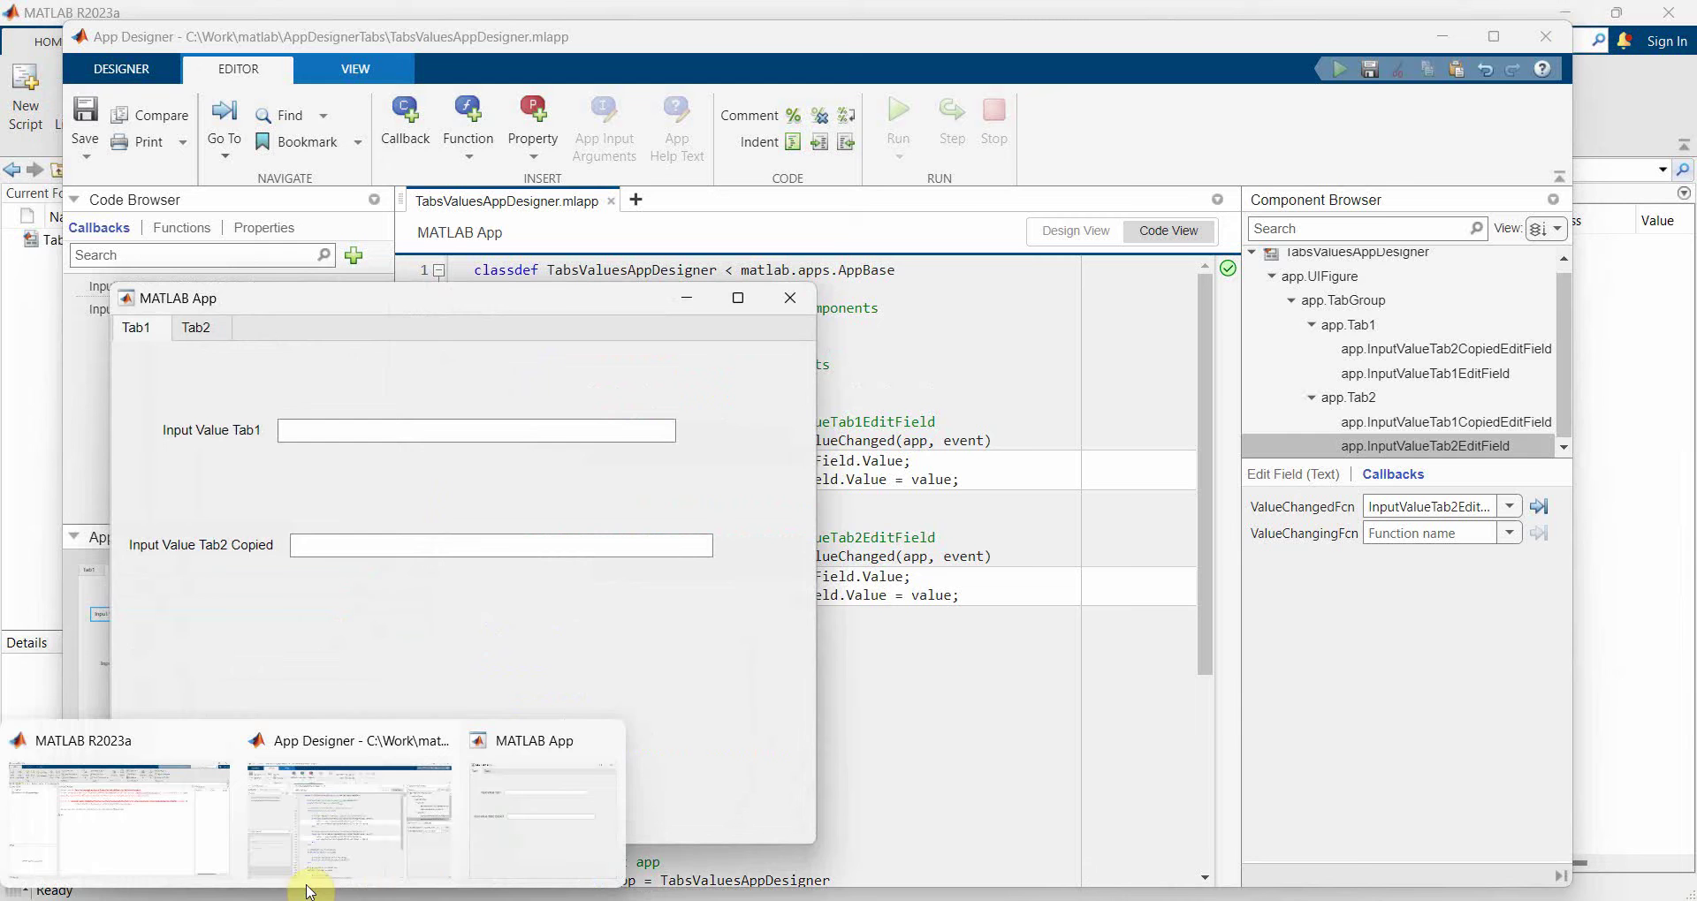
Enter MATLAB demo in Tab2's input and confirm it appears in Tab1's copied field.
left_click(572, 301)
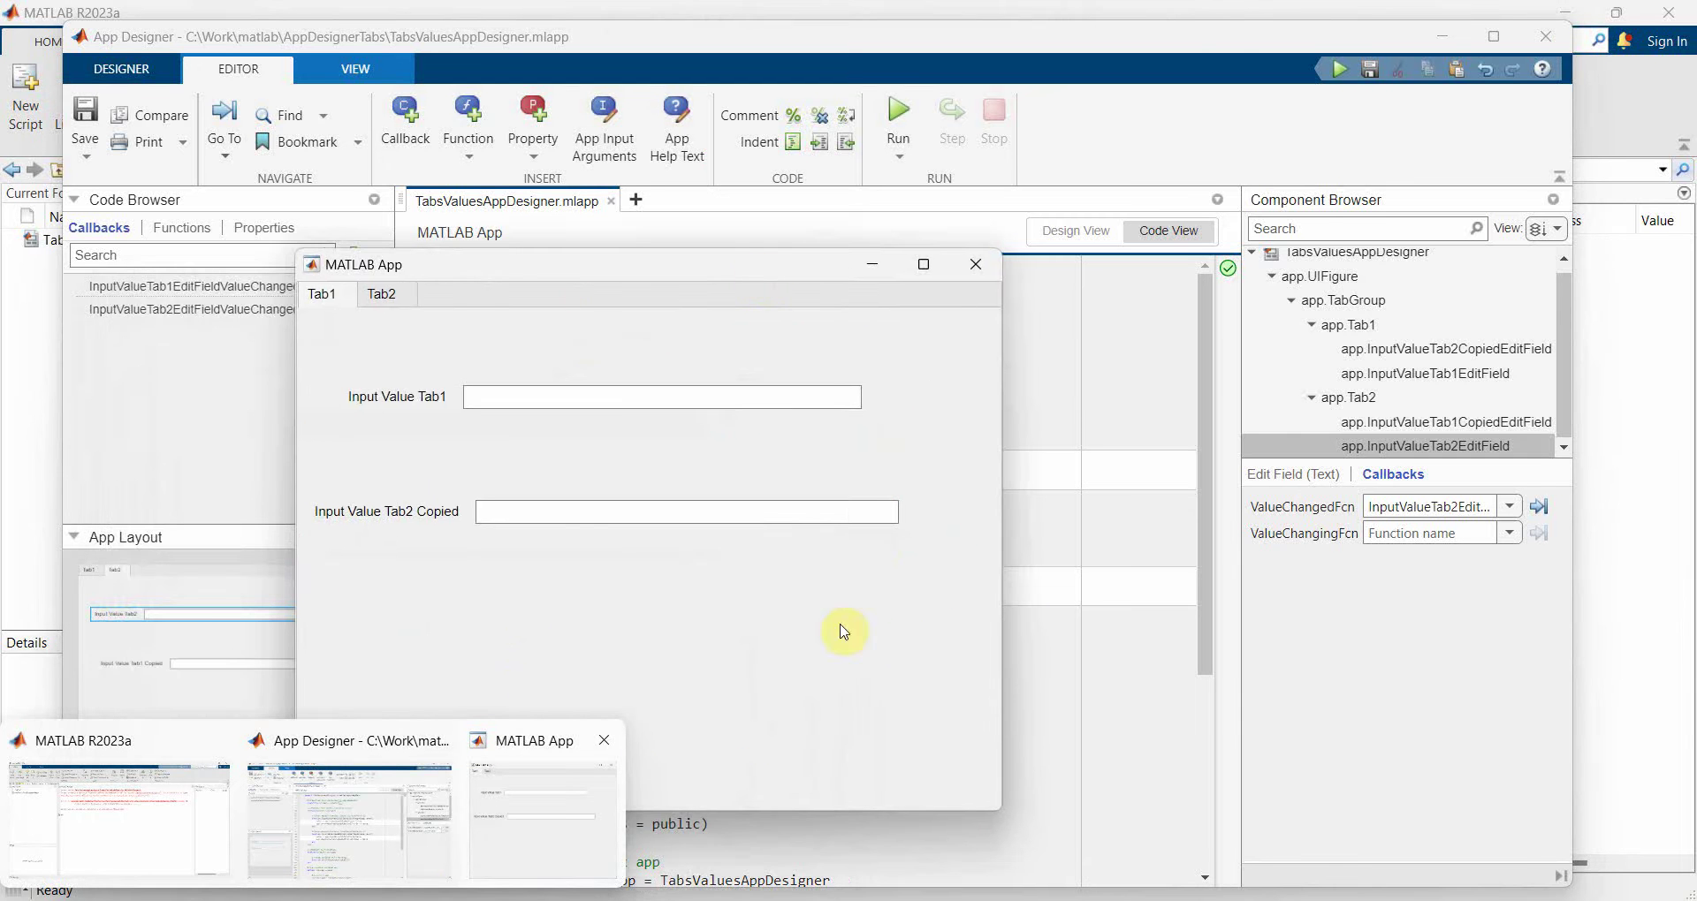
left_click(1090, 616)
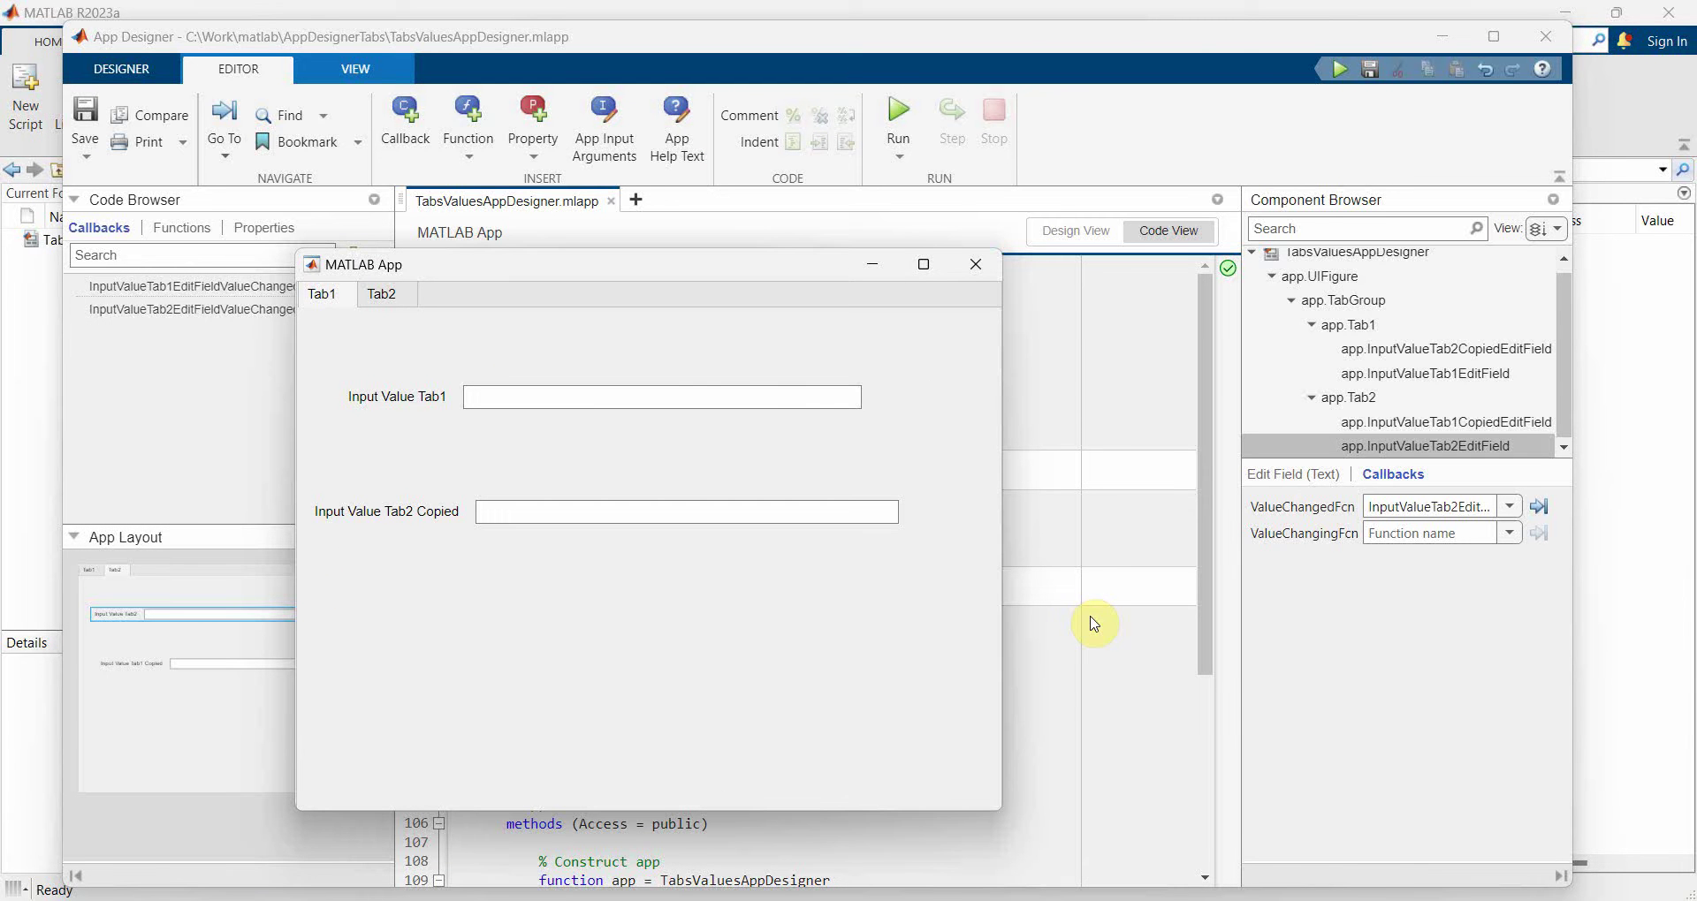
left_click_drag(698, 281, 1018, 239)
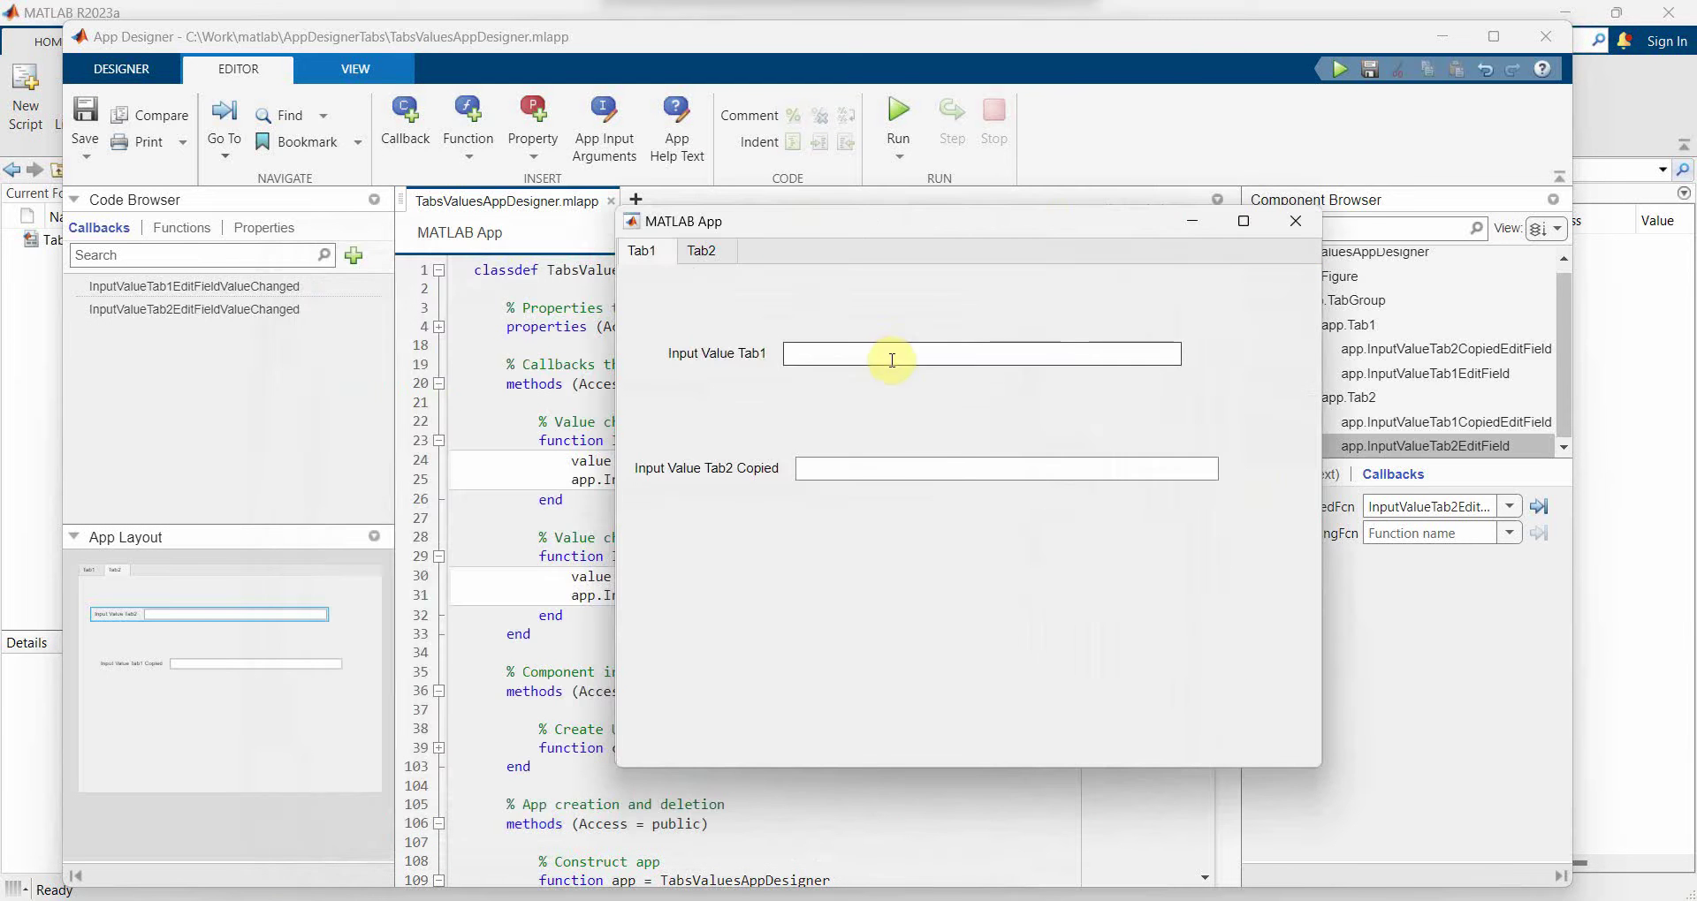
left_click(704, 253)
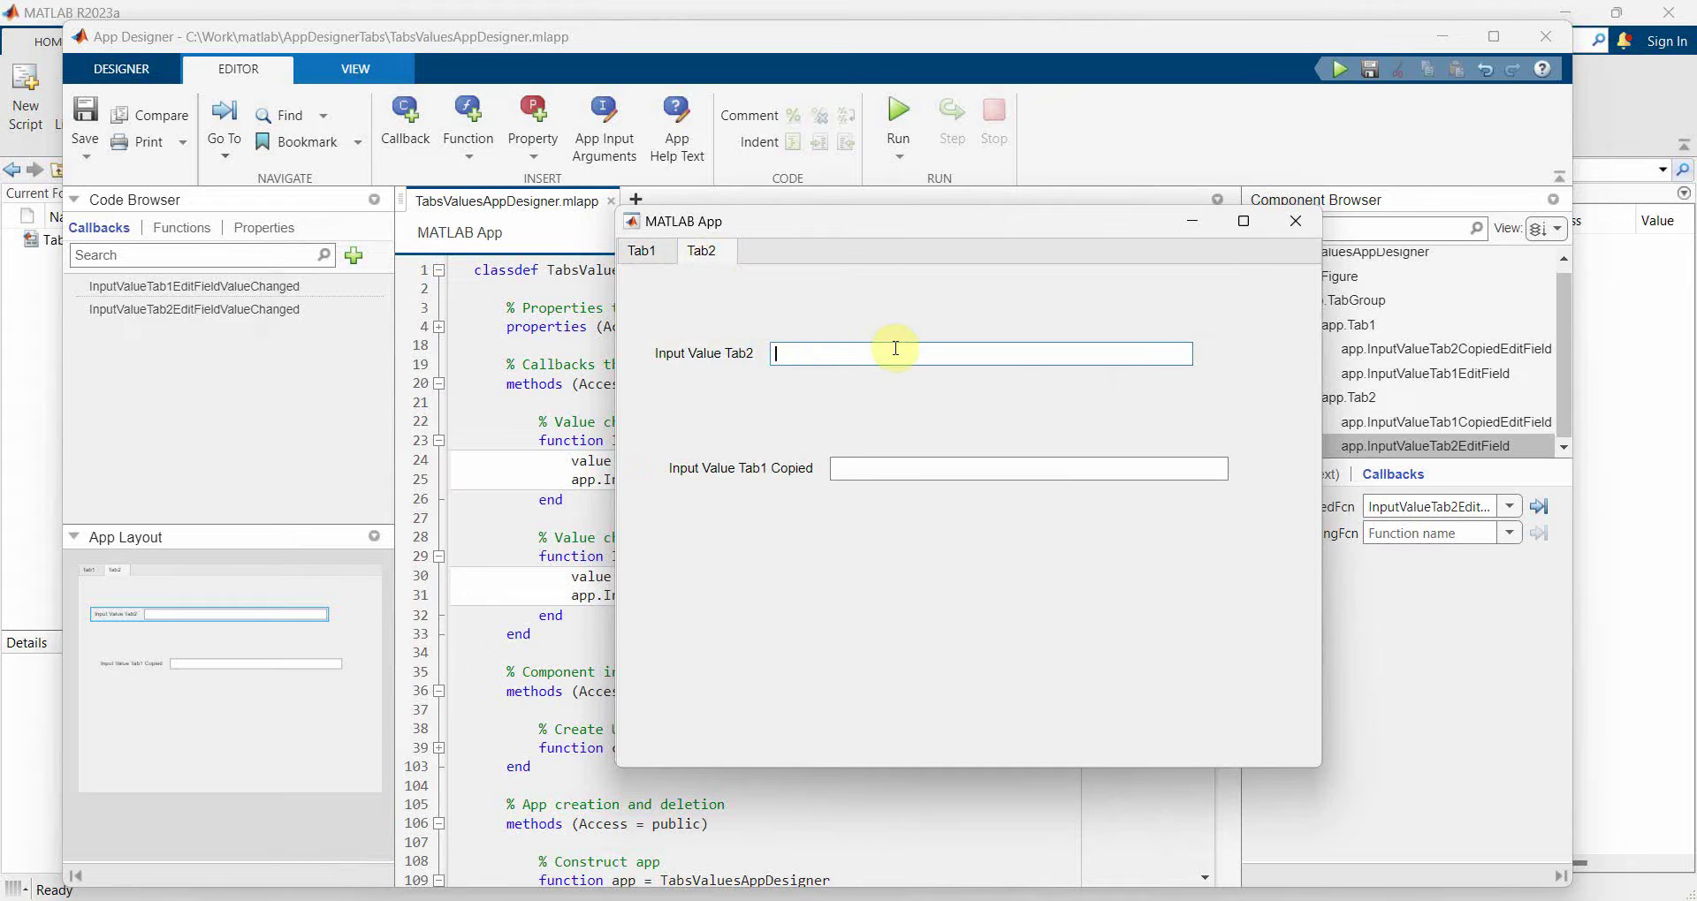
type("Goo")
type("MATLAB demo")
left_click(640, 251)
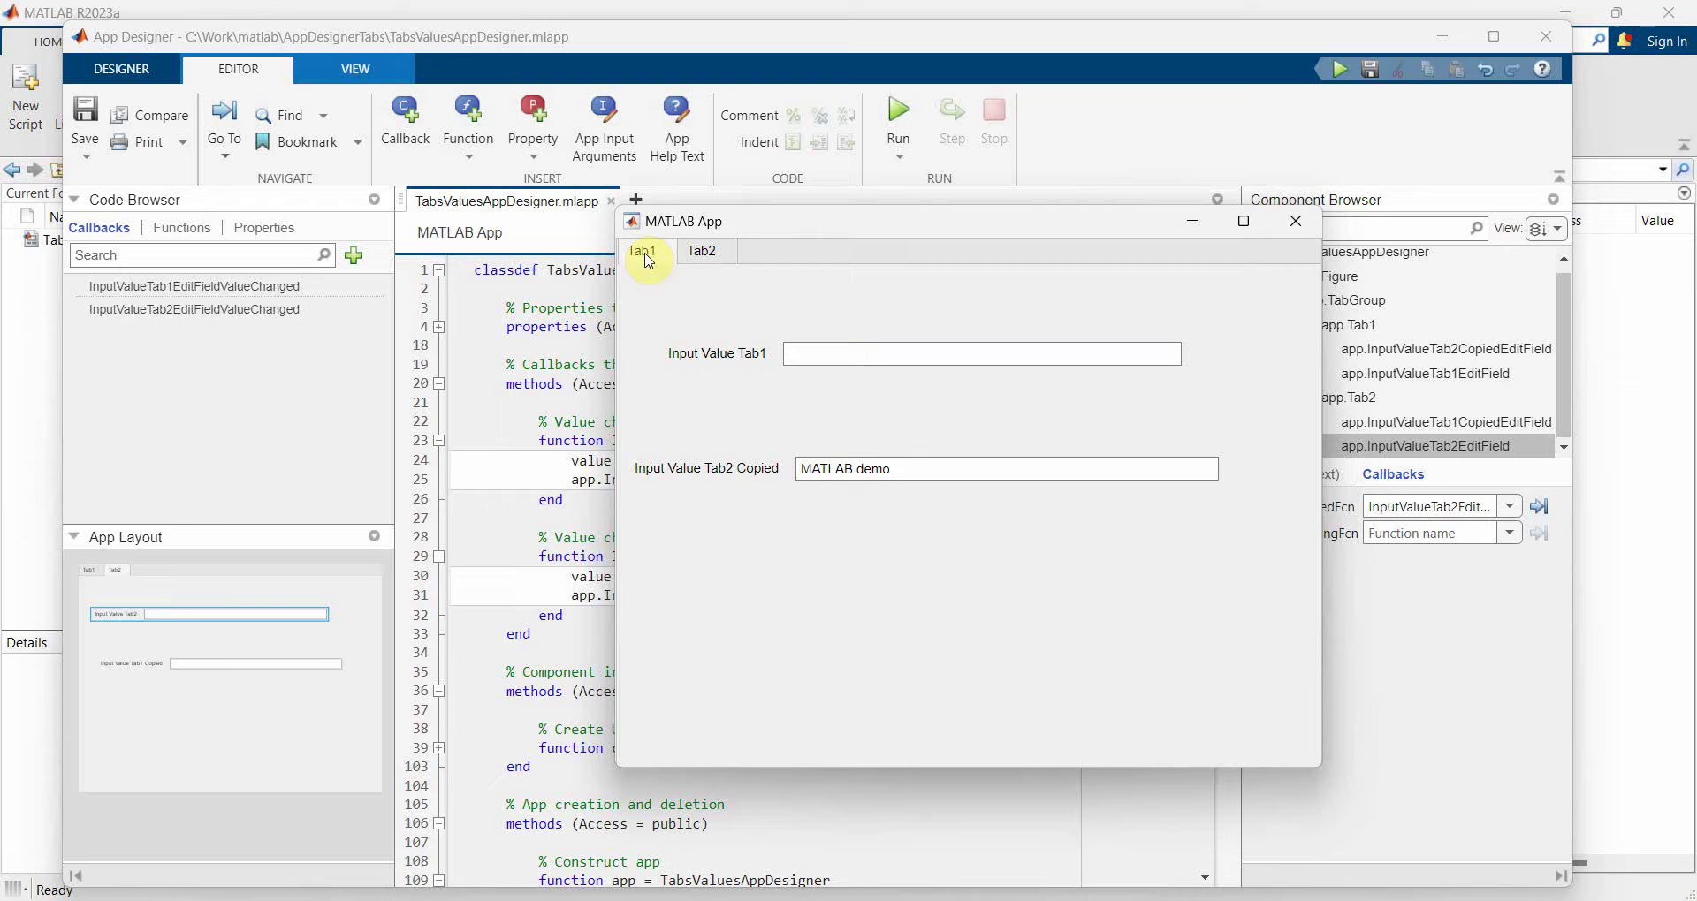
left_click(937, 478)
Enter Hello Programmer World in Input Value Tab1 and confirm it reaches Tab2.
type("Hello ")
type("MA")
left_click(700, 252)
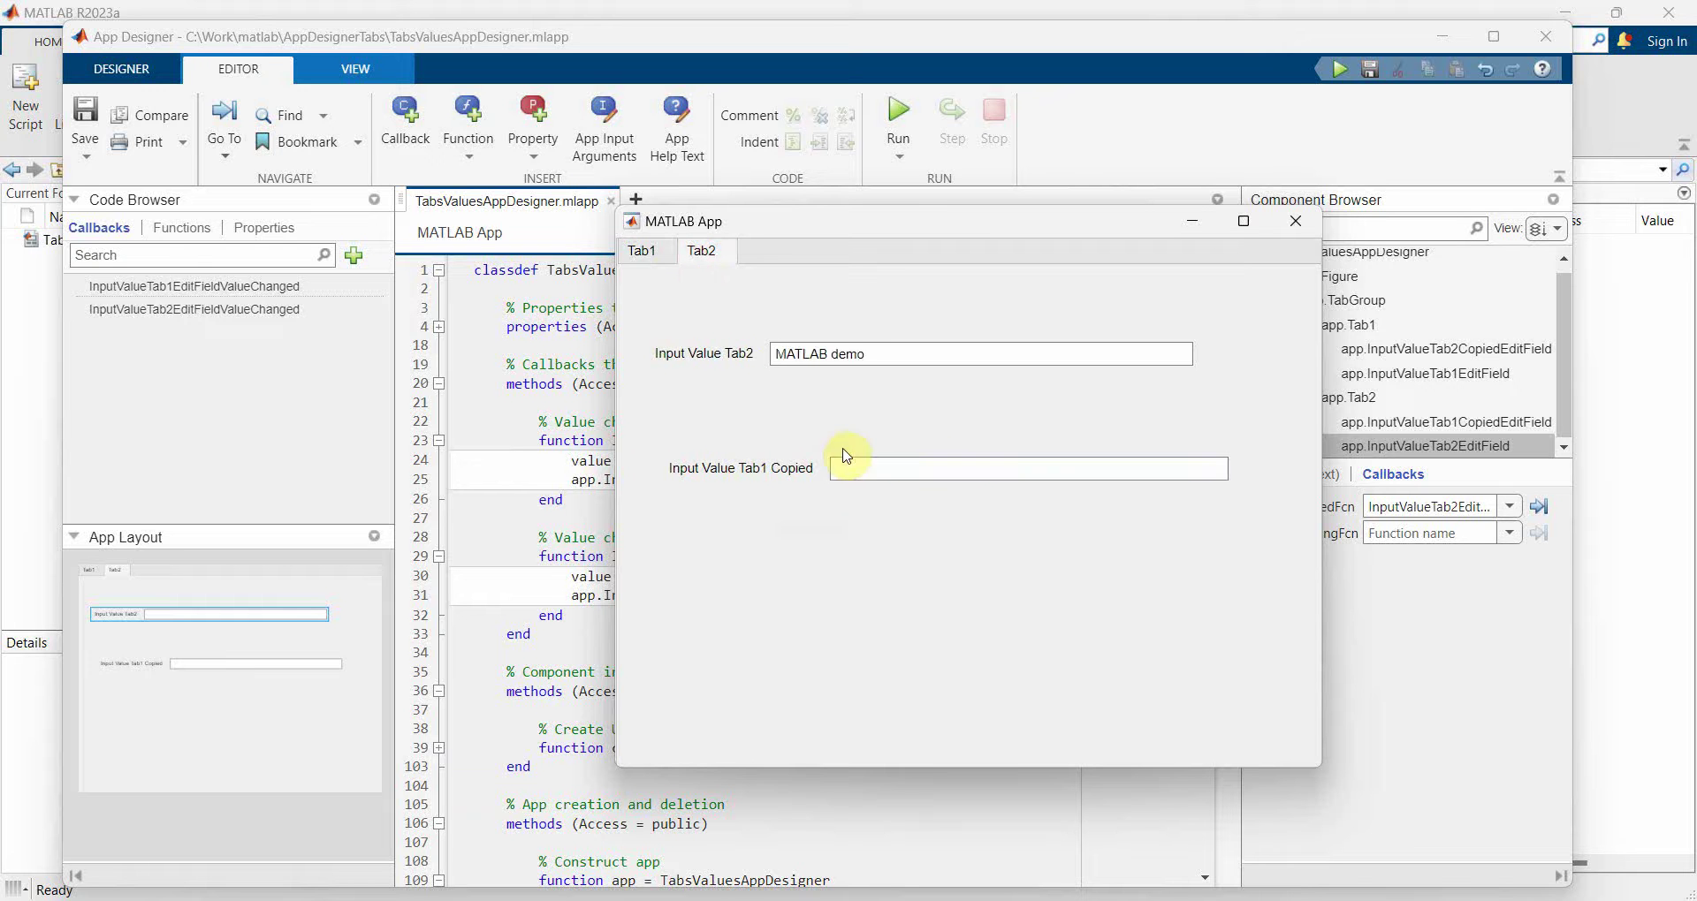
left_click(882, 350)
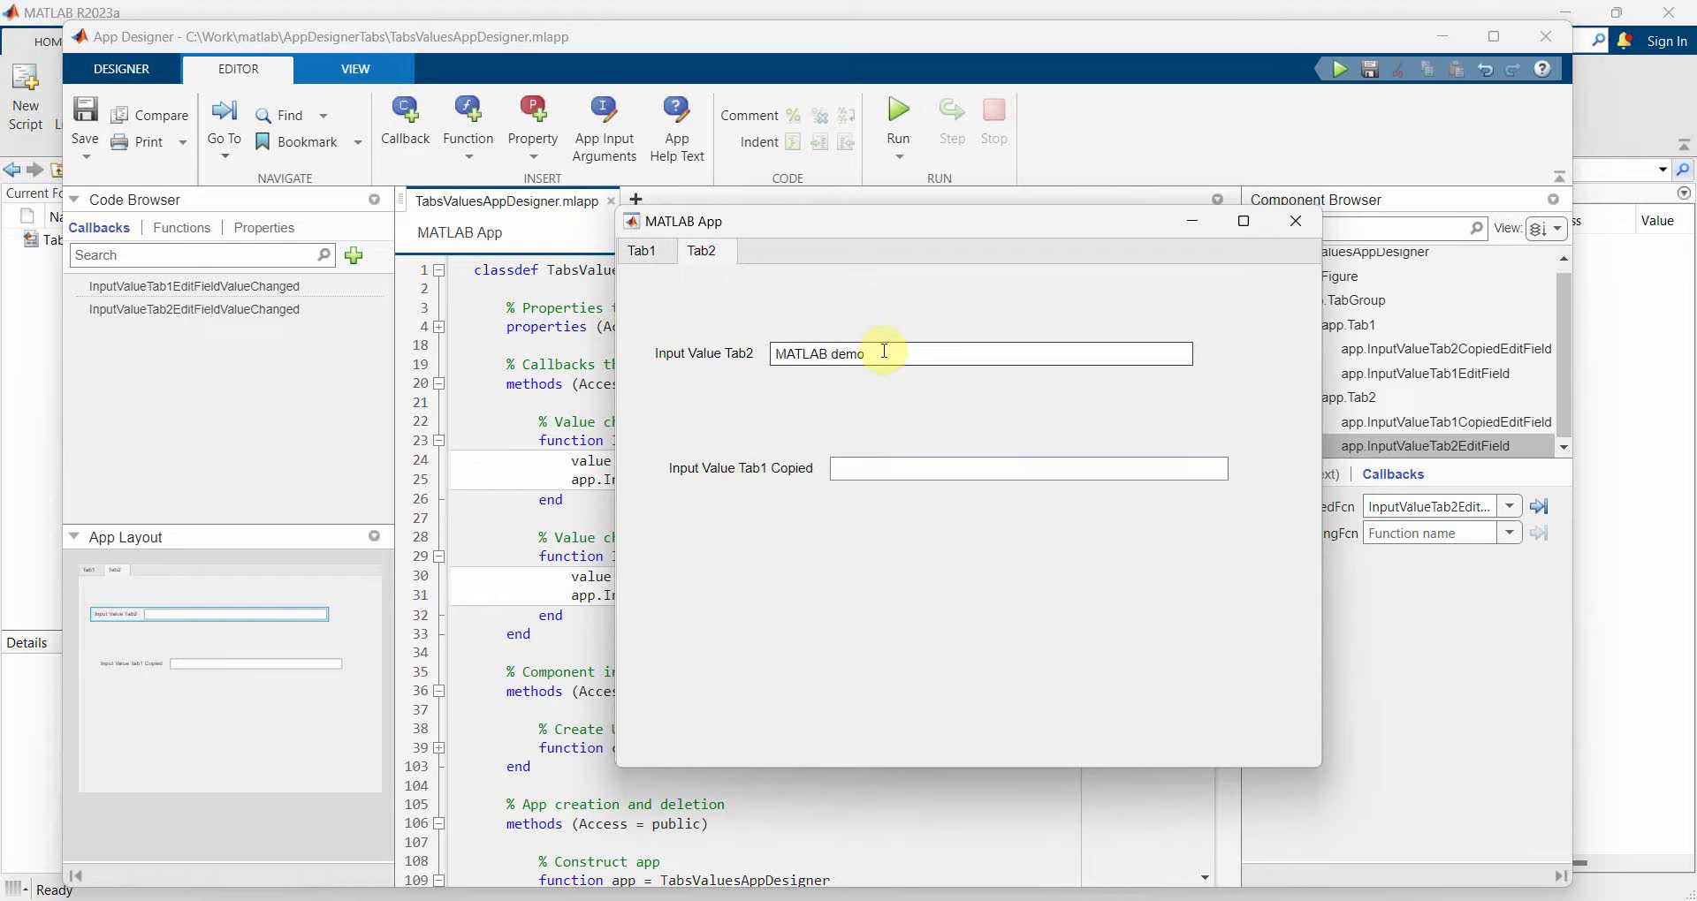
left_click(658, 252)
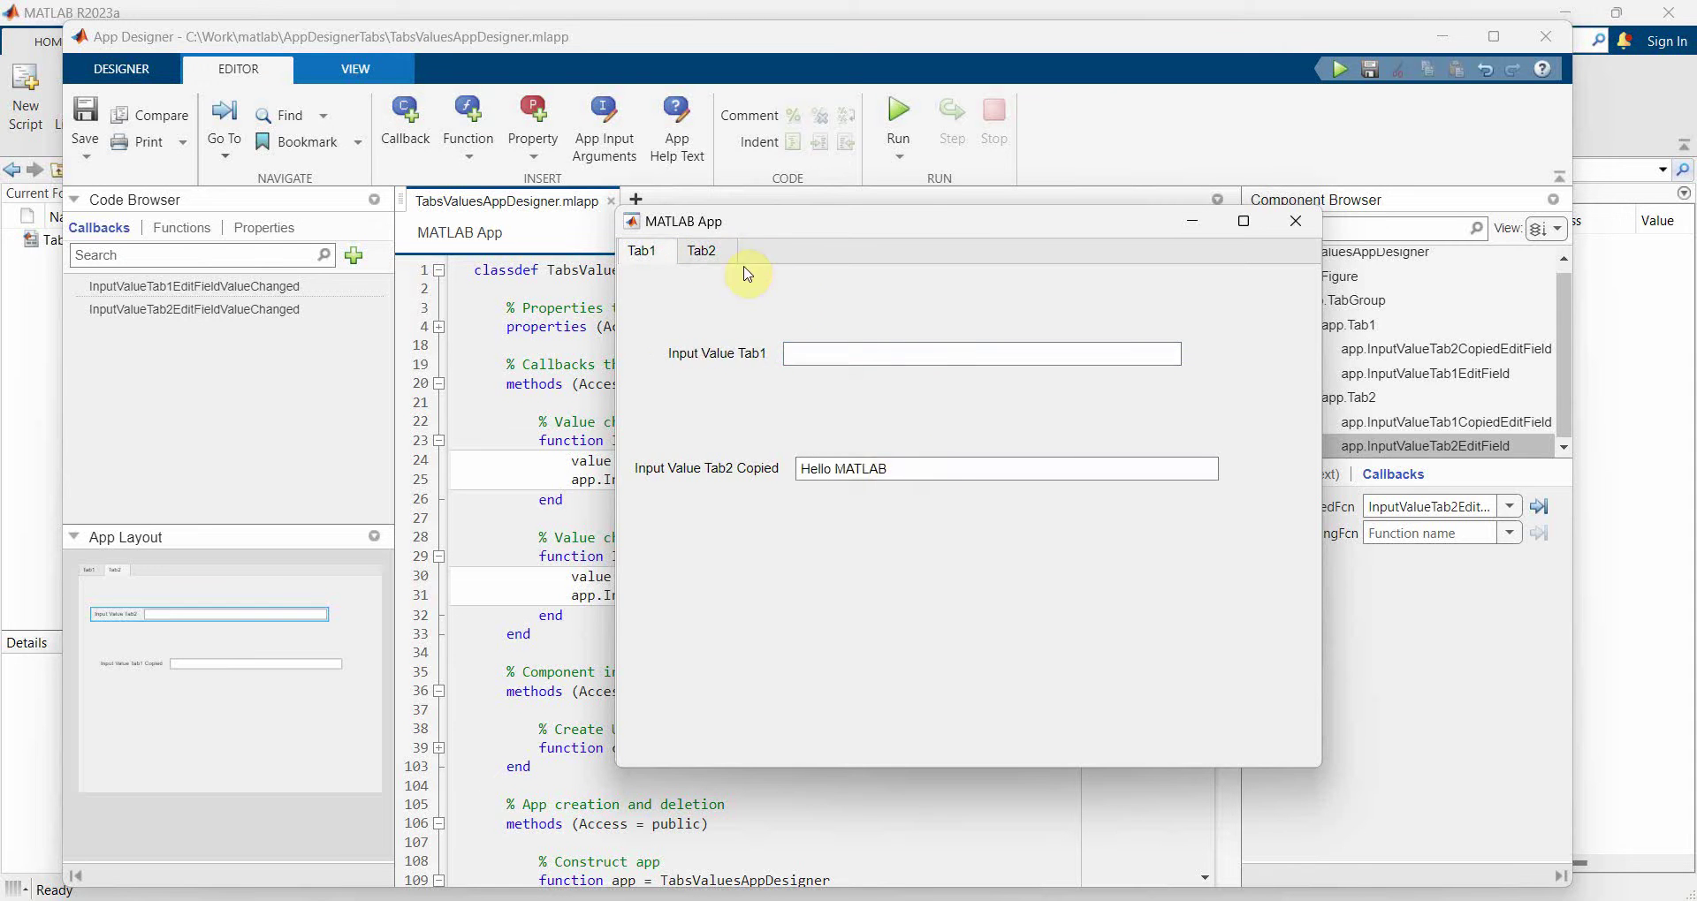
left_click(707, 252)
left_click(894, 354)
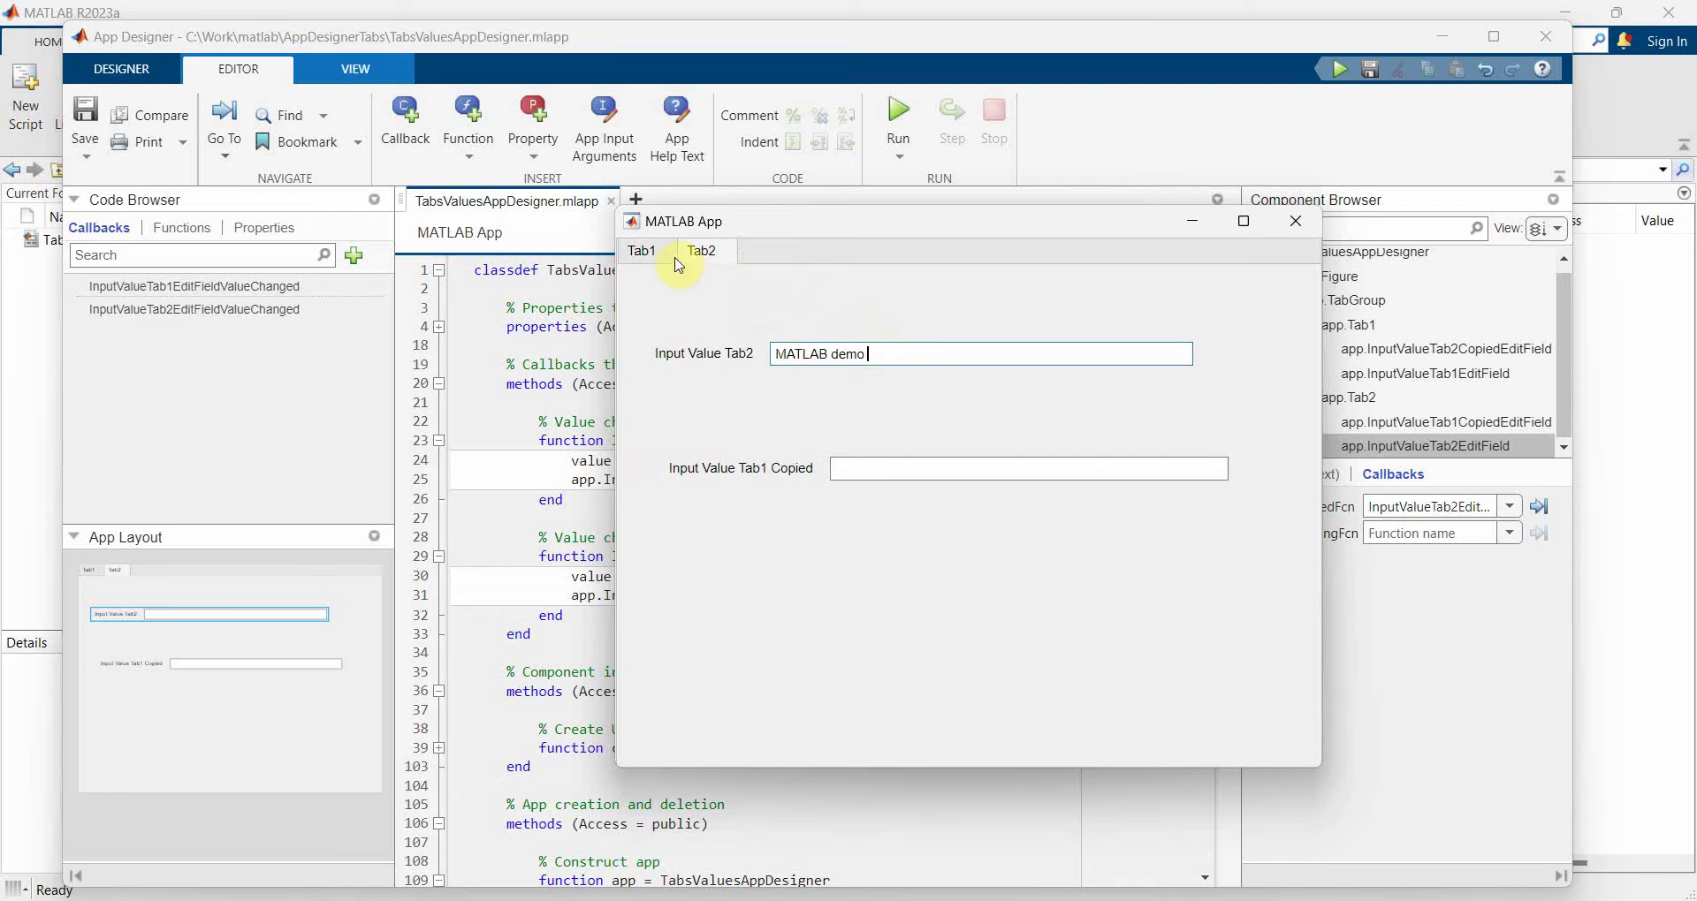
left_click(643, 251)
left_click_drag(928, 481, 698, 466)
left_click(838, 348)
type("Hello Progra")
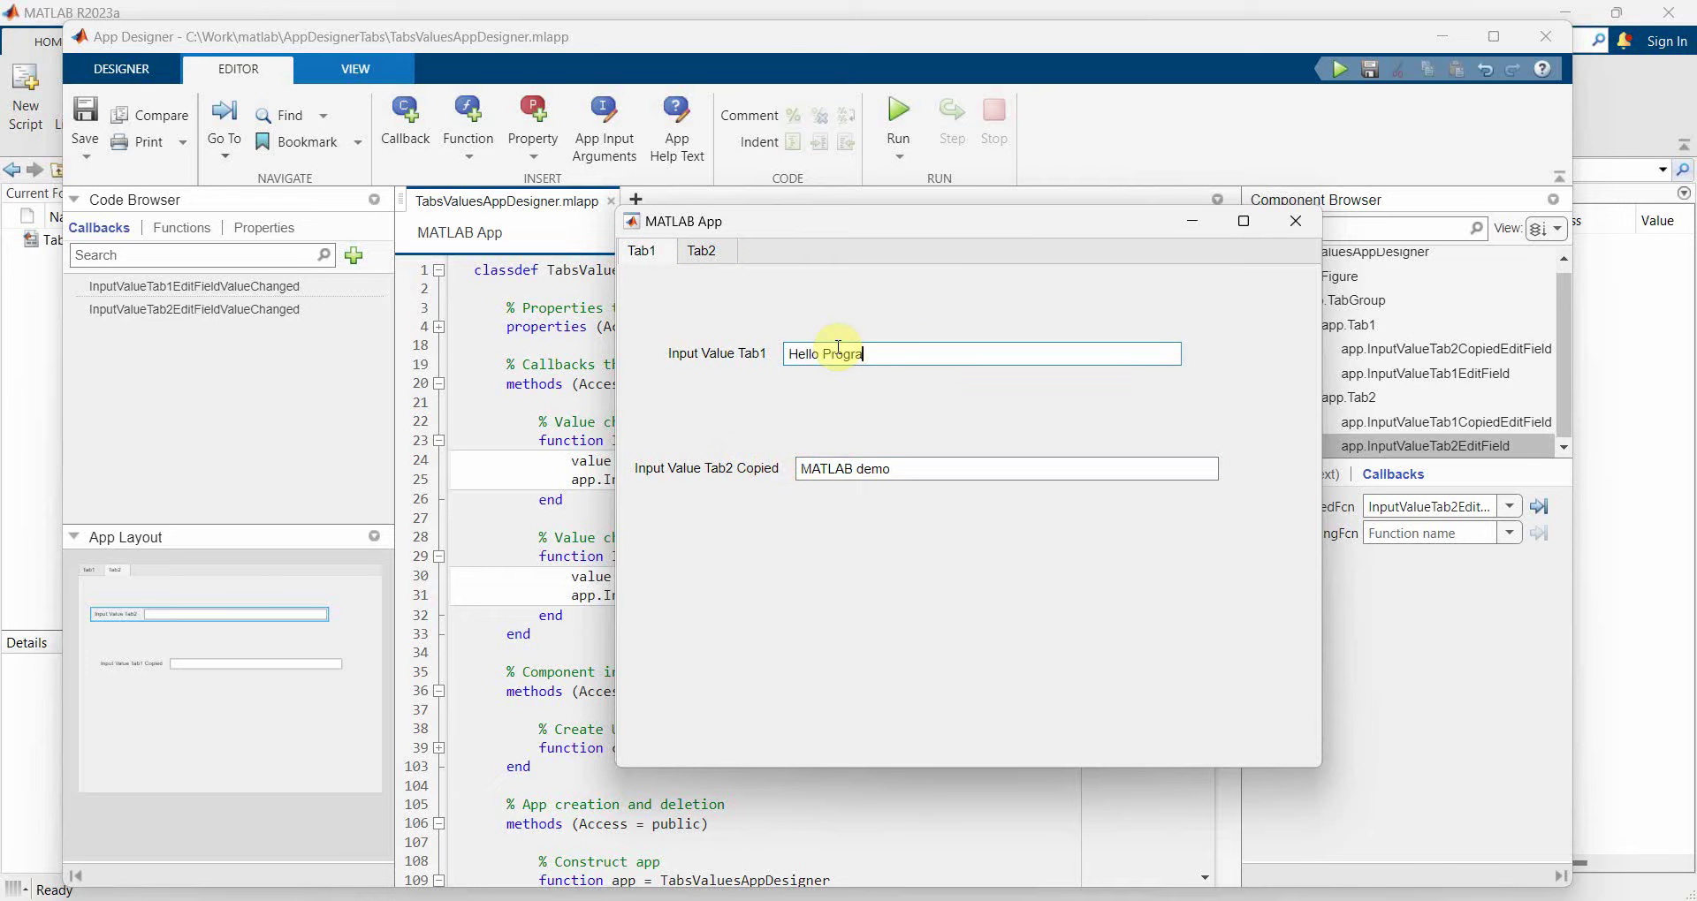
type("mmer")
type(" World")
left_click(707, 253)
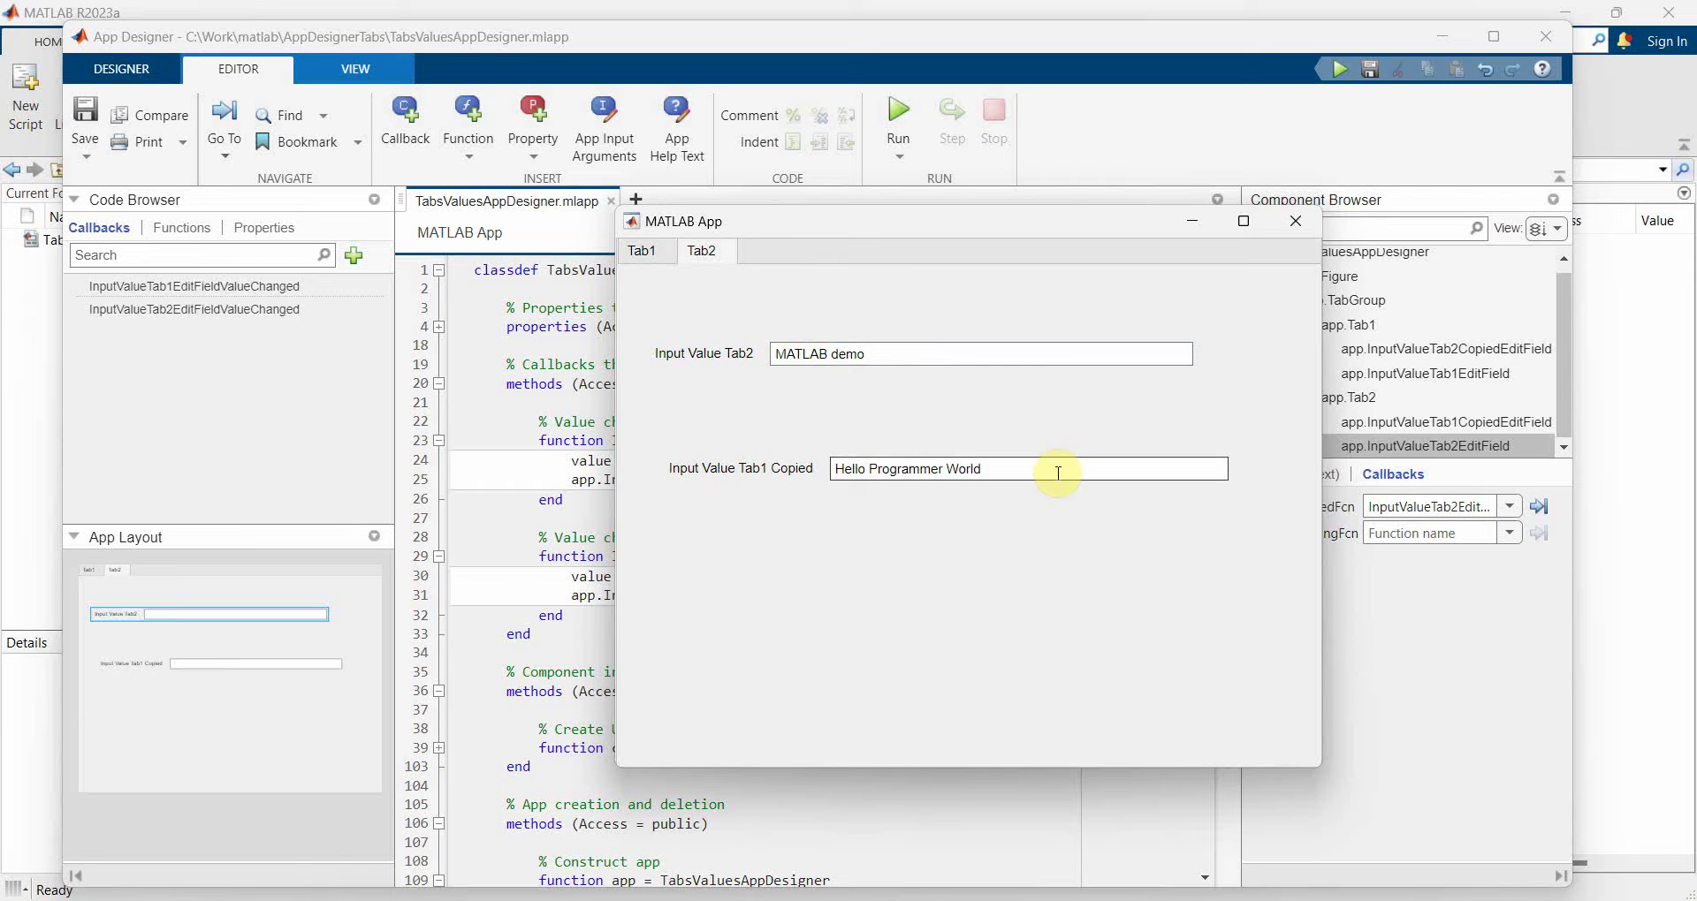
left_click_drag(1058, 473, 800, 428)
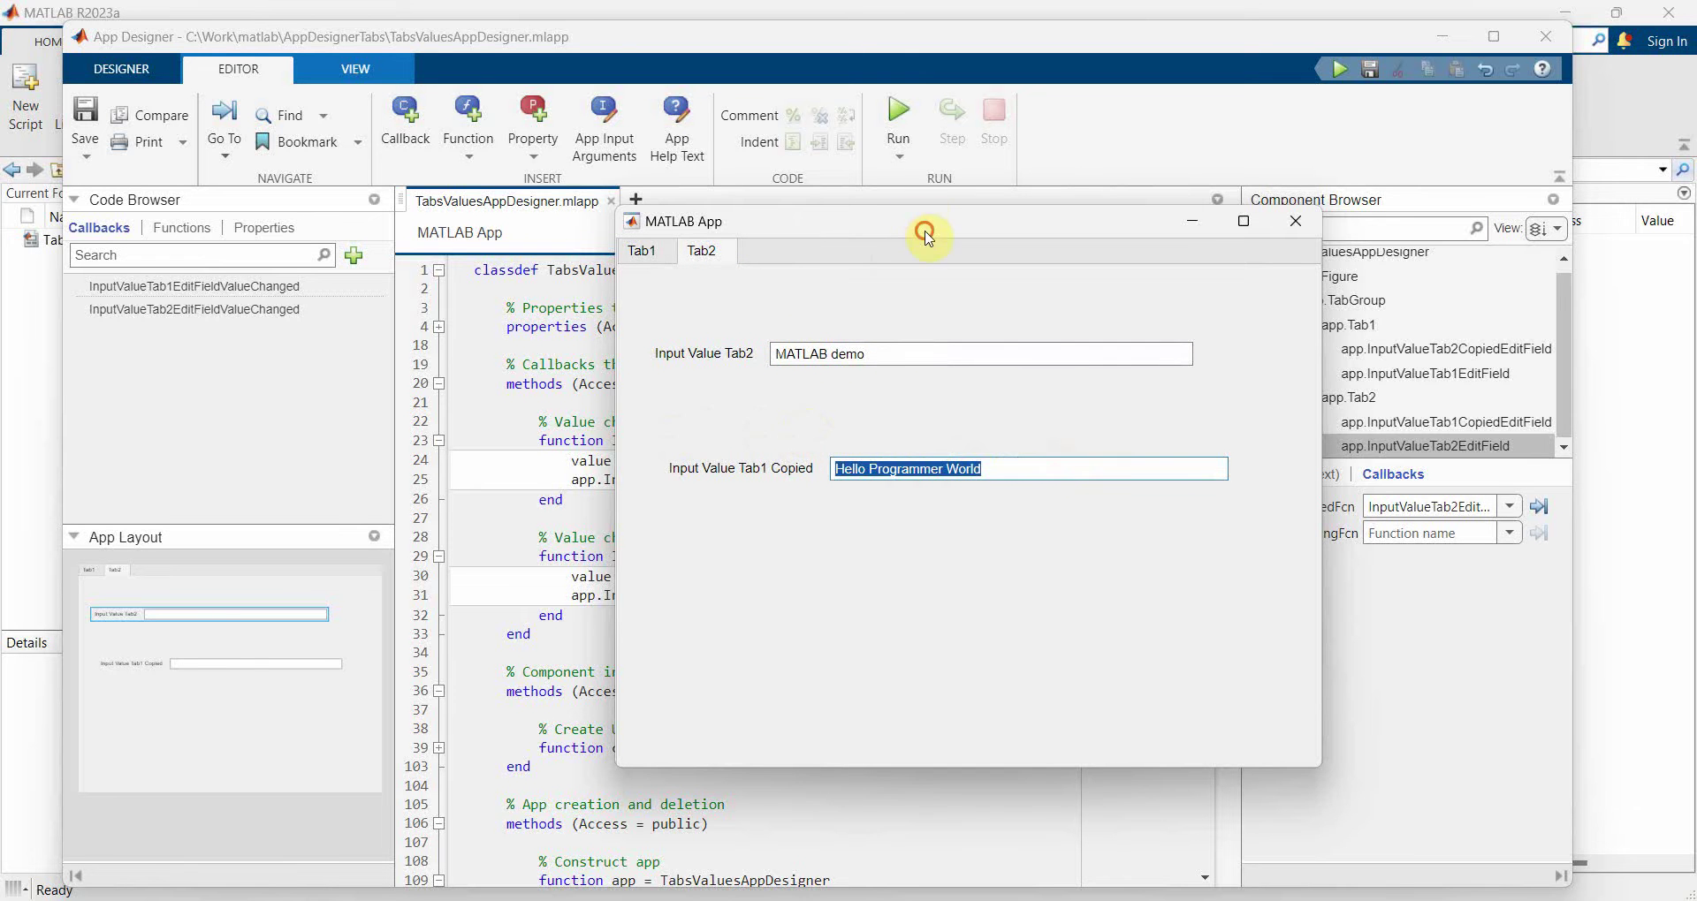
Maximize the App Designer editor and place the running app's Tab2 beside the copy callbacks.
left_click_drag(926, 235, 1289, 215)
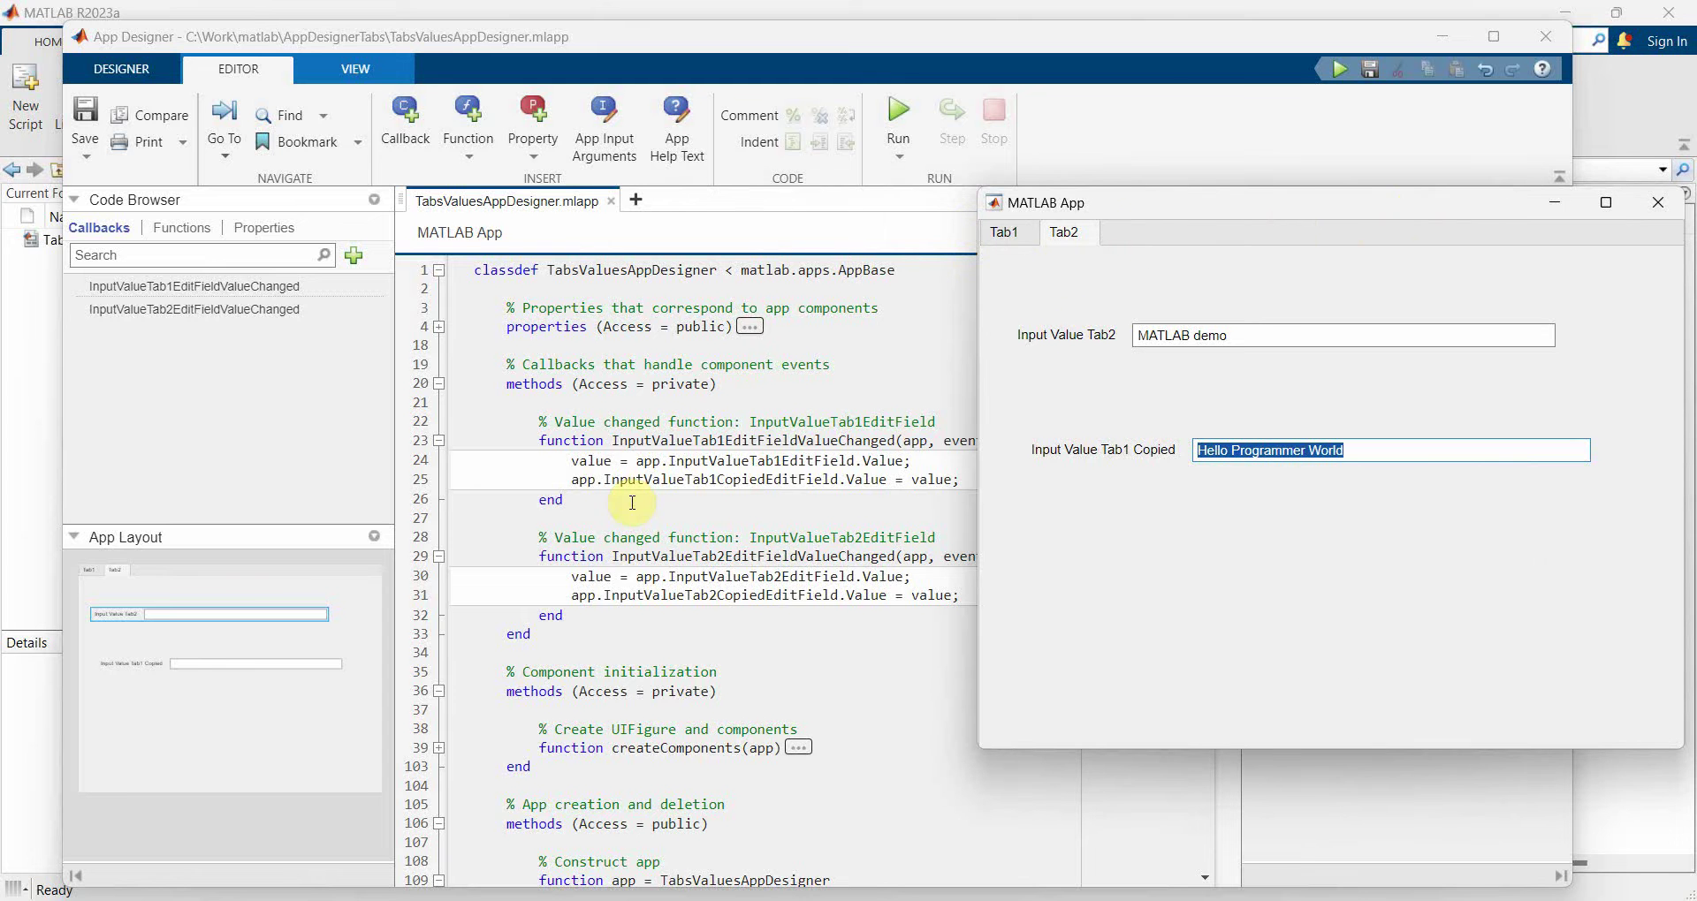
left_click_drag(1189, 209, 1215, 283)
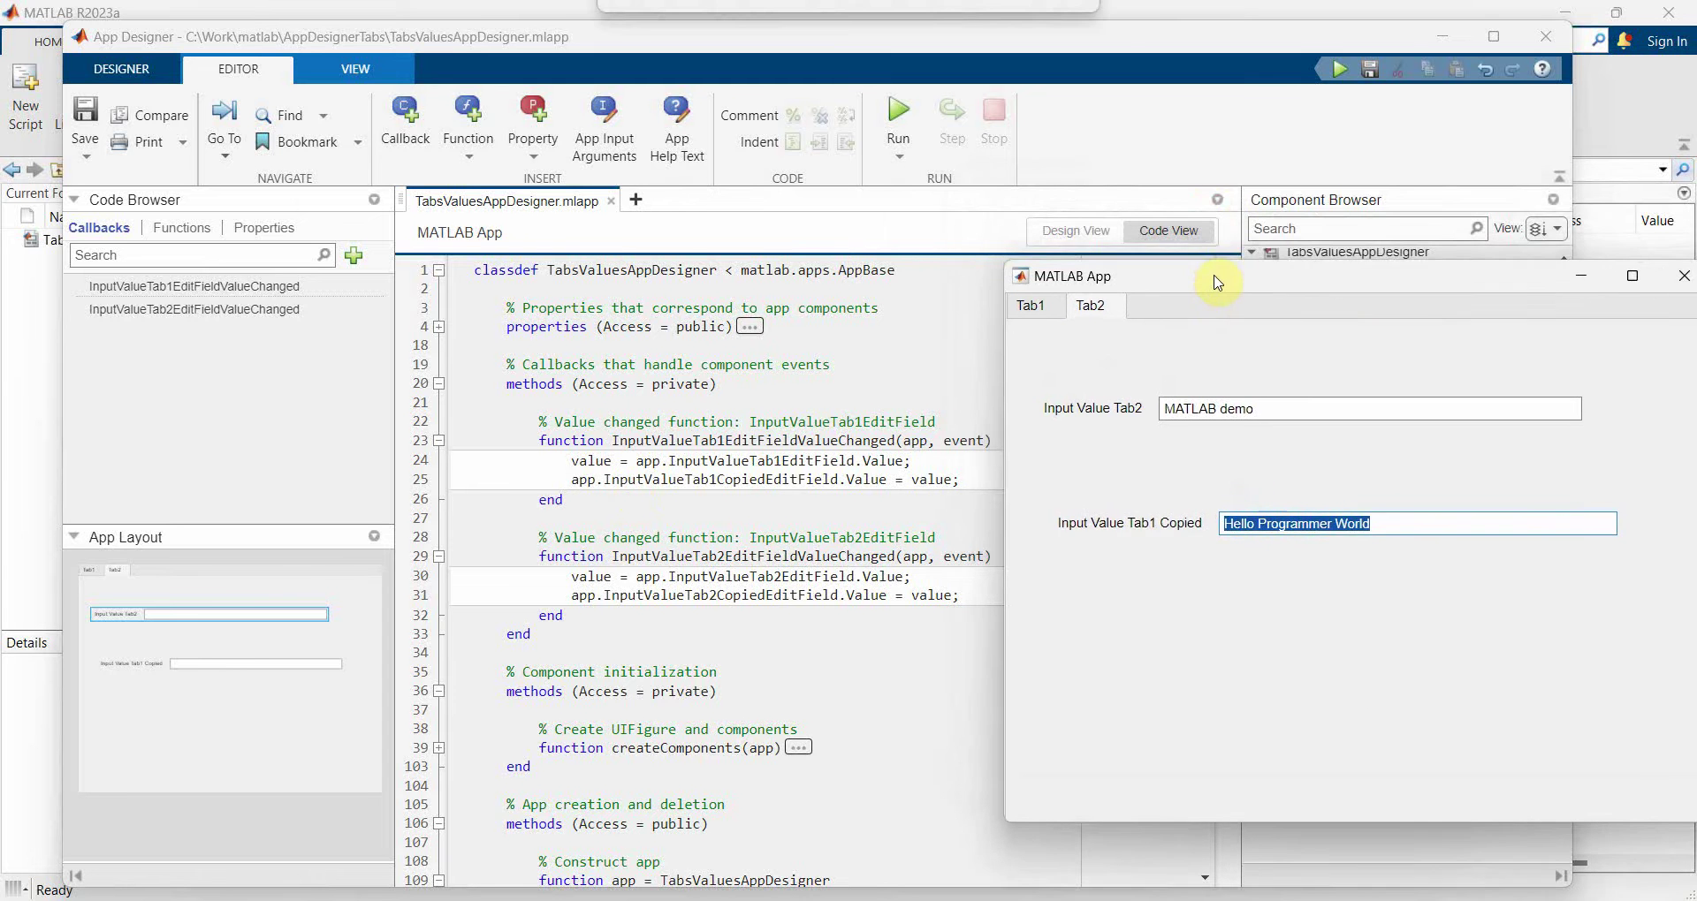
left_click(731, 442)
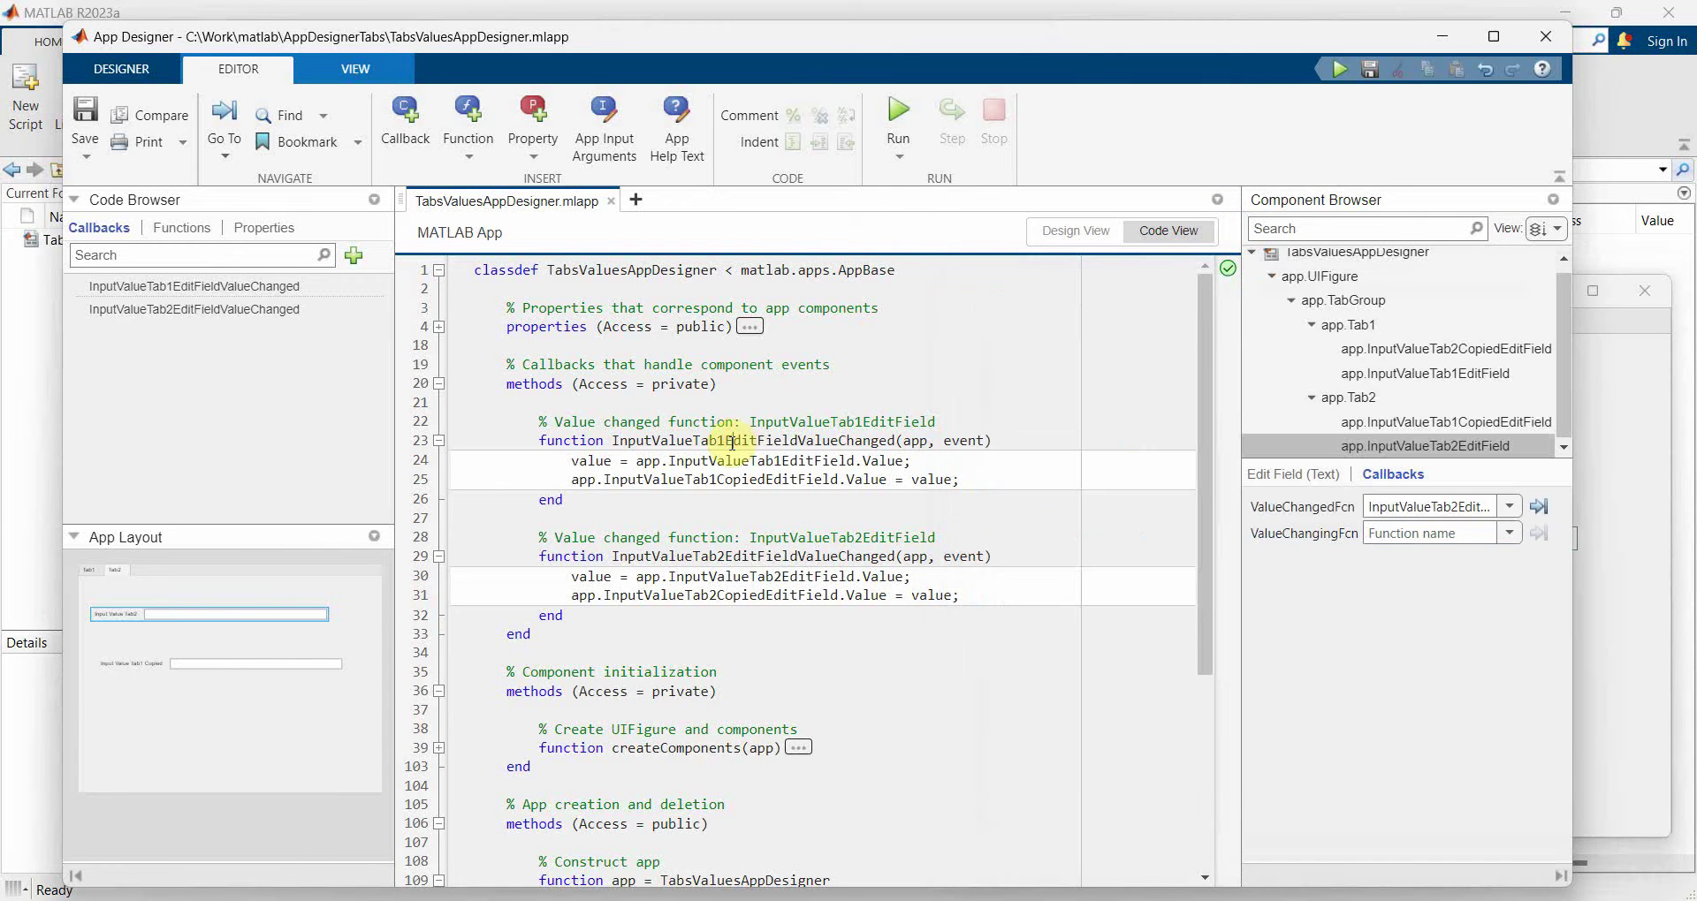
double_click(1087, 43)
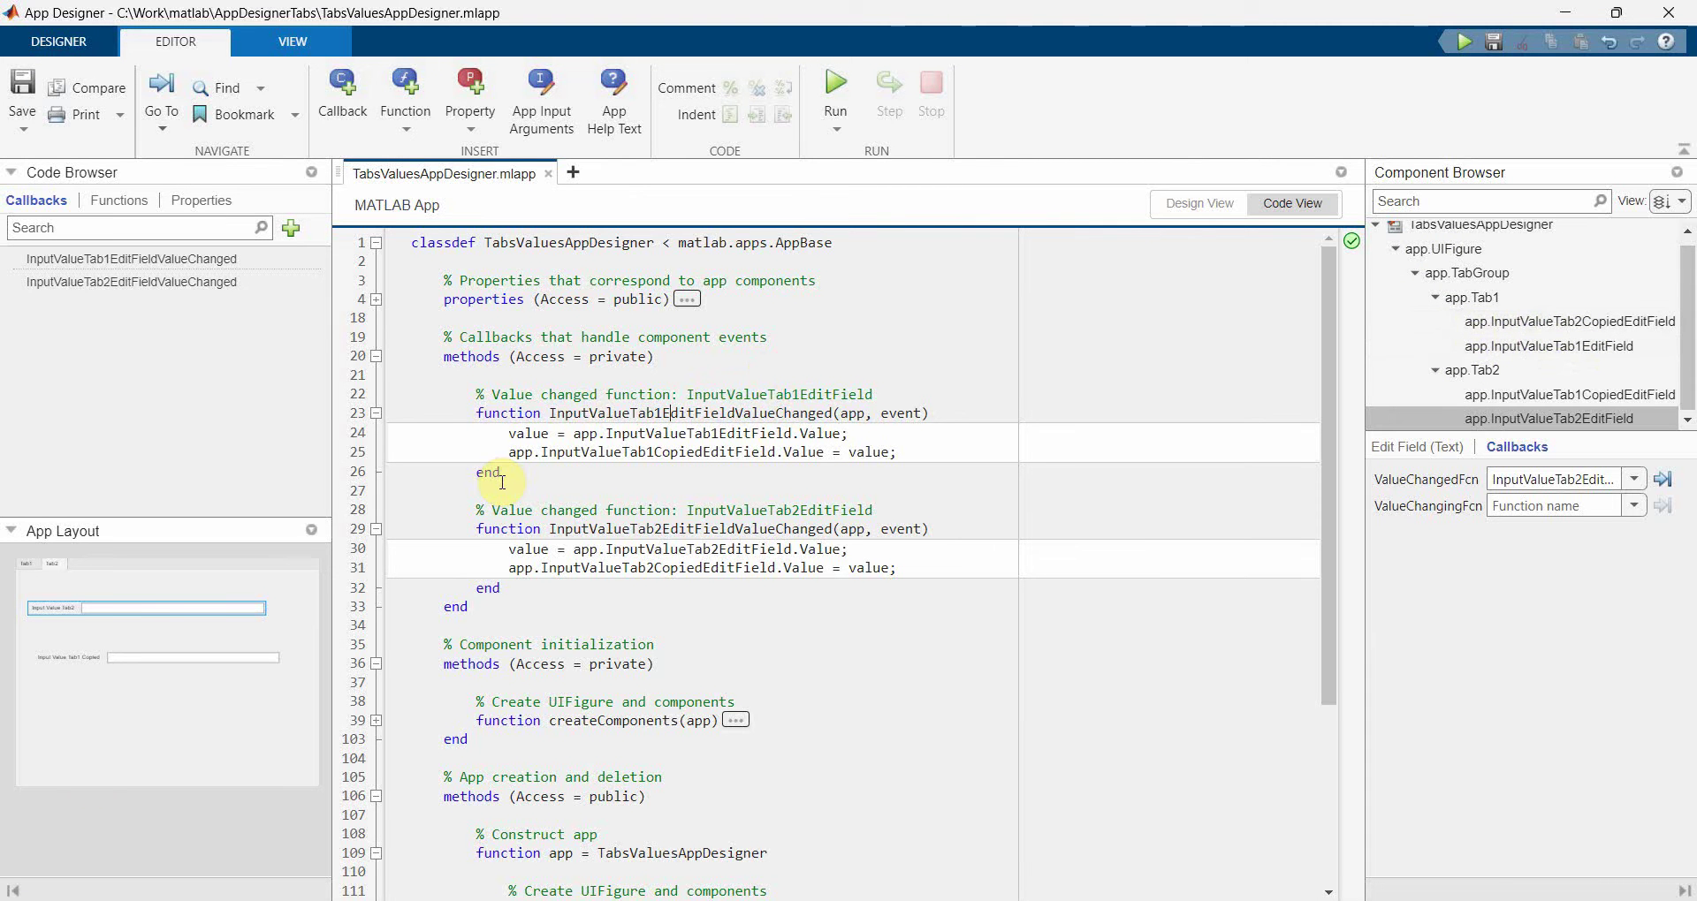
left_click(549, 806)
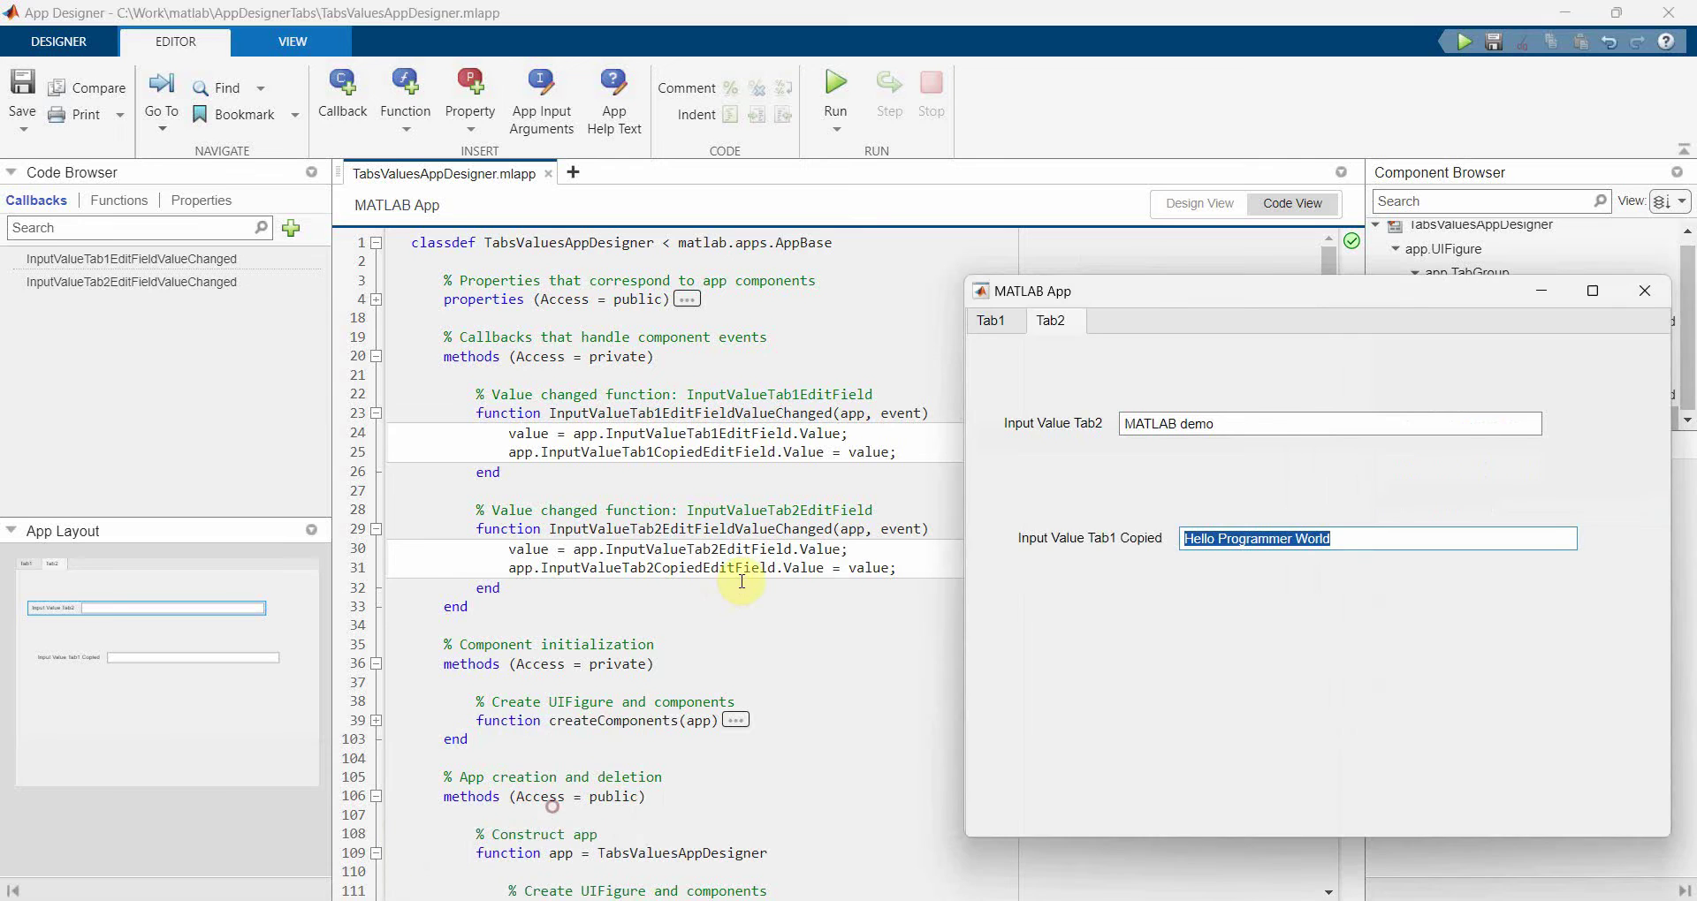
left_click_drag(1138, 302, 1216, 275)
left_click(1299, 446)
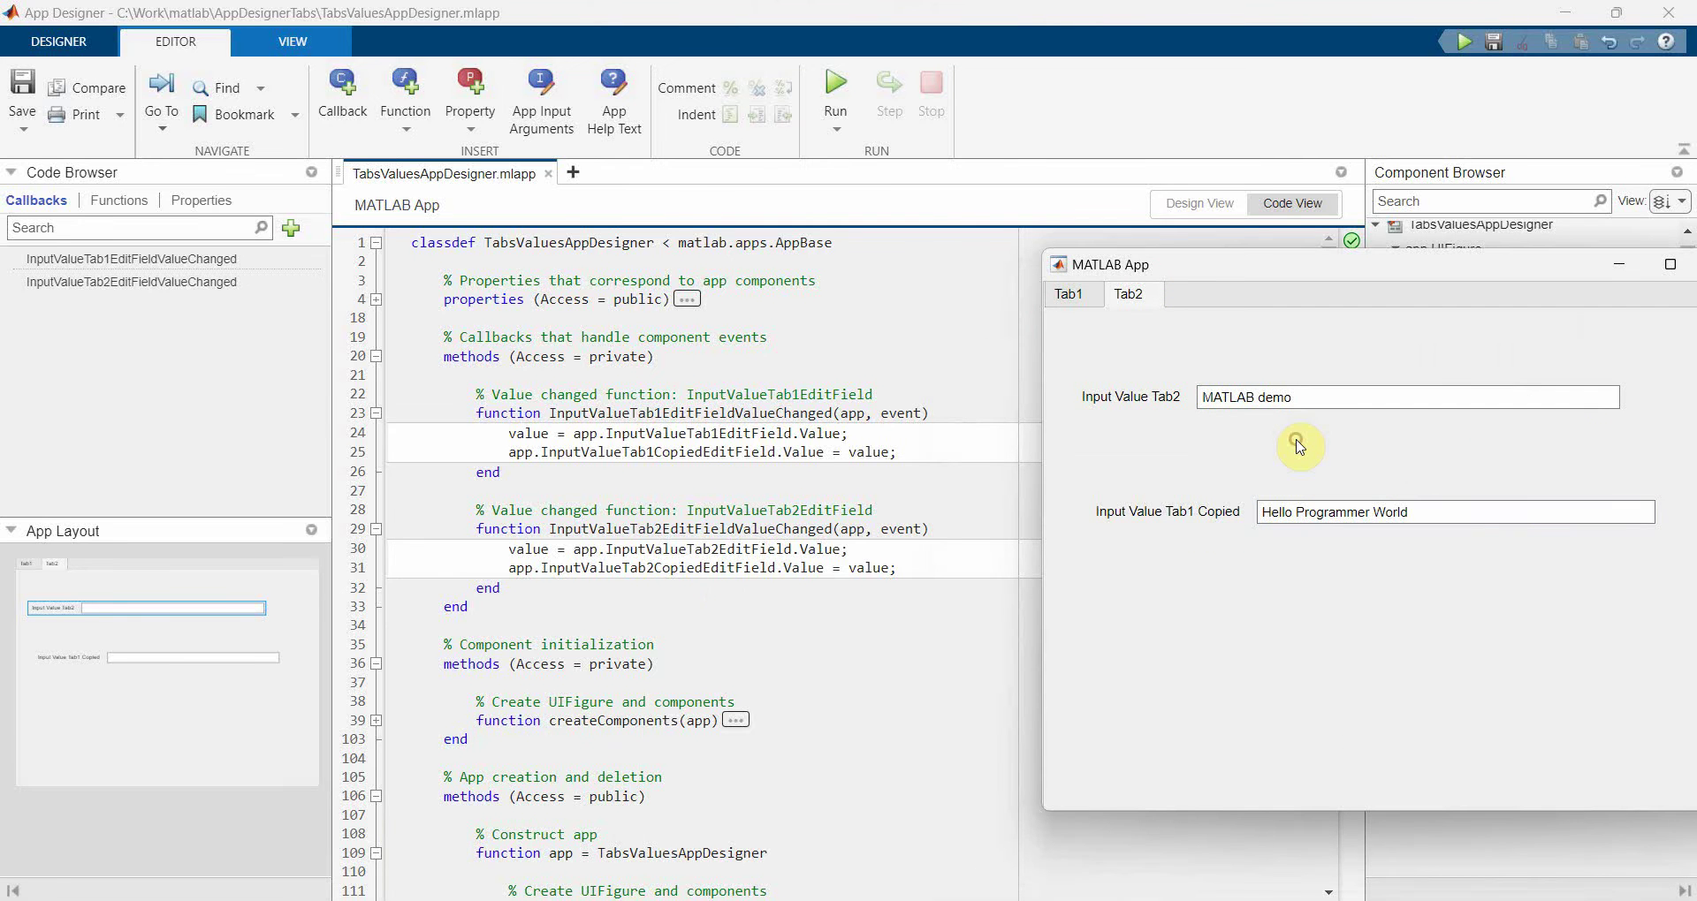